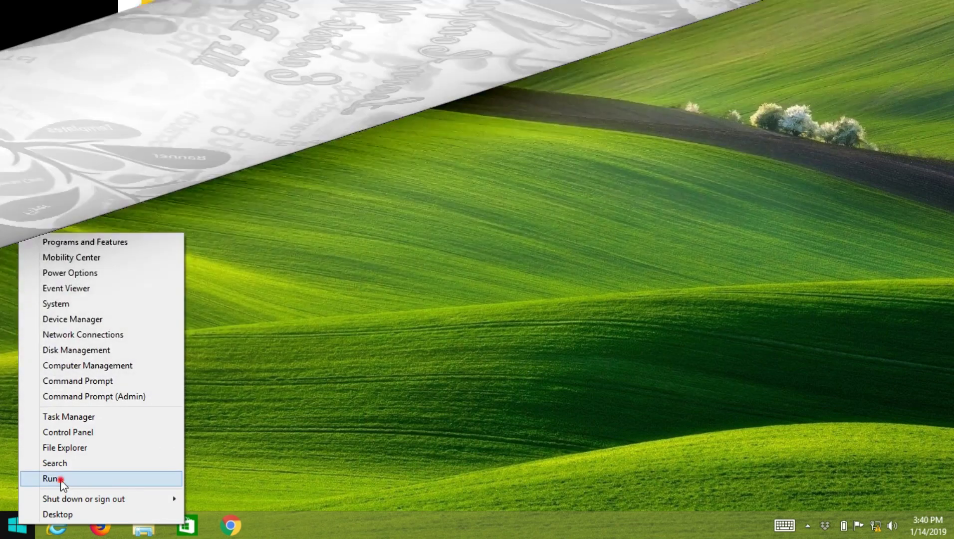
# - Launch Word 2016 from the Run dialog with the winword command
pyautogui.click(59, 478)
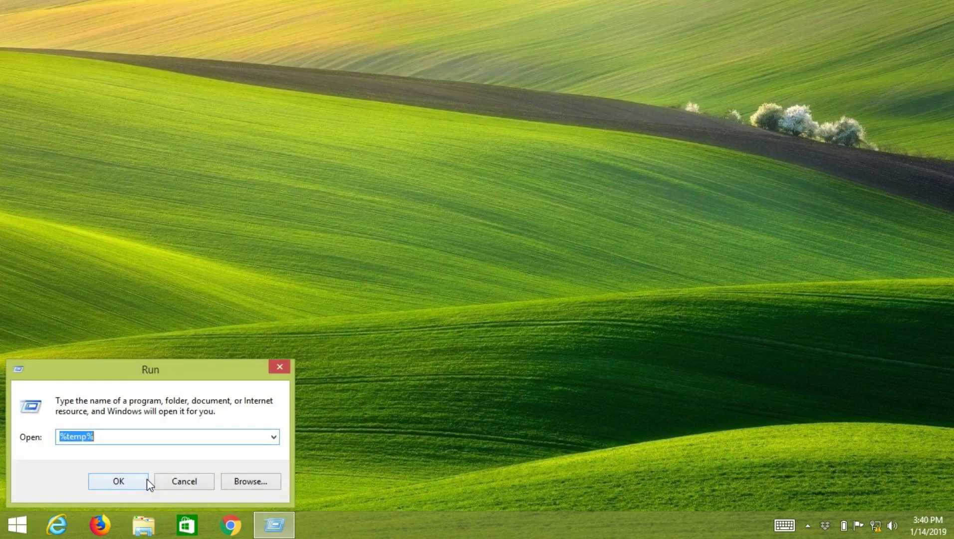
pyautogui.write('winwor')
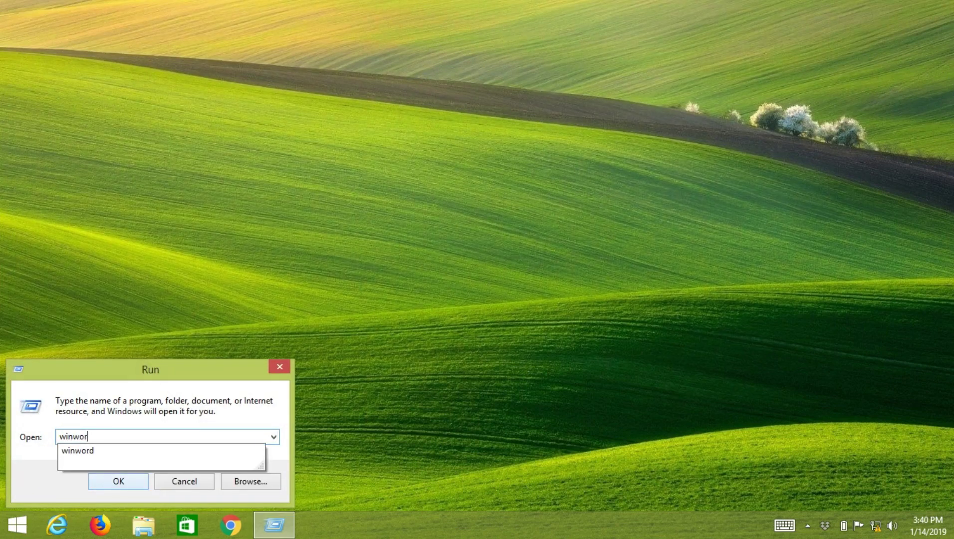
pyautogui.write('d')
pyautogui.click(147, 478)
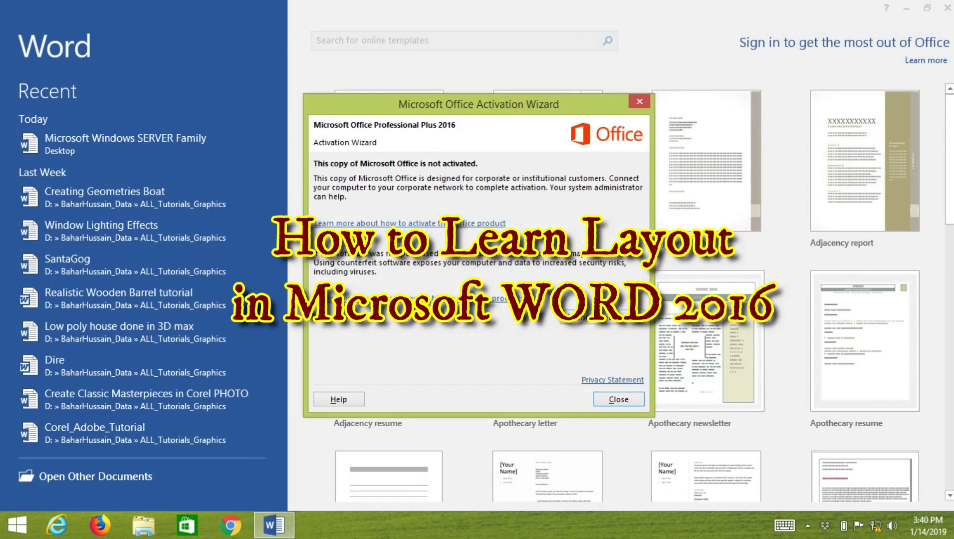
# - Dismiss the Office activation notice and start a blank document
pyautogui.click(607, 401)
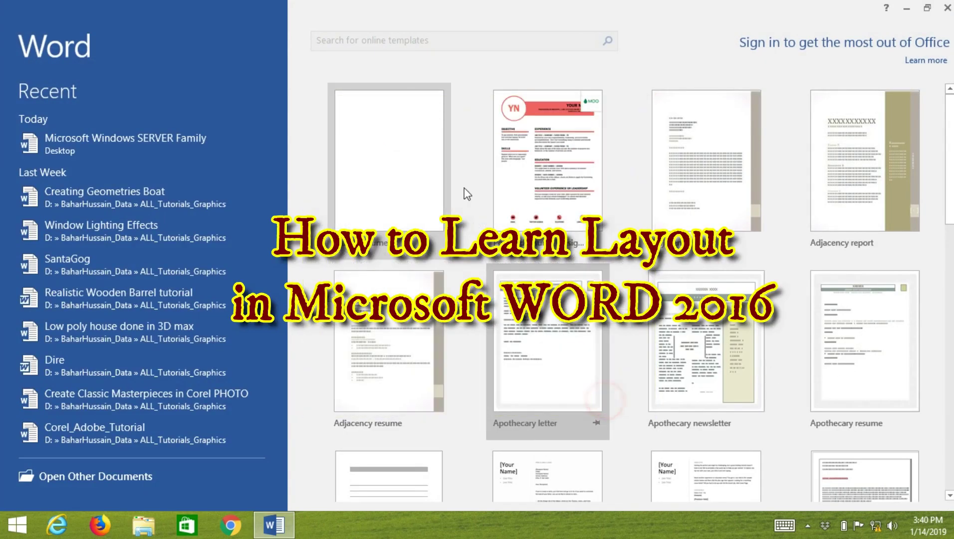
pyautogui.click(389, 165)
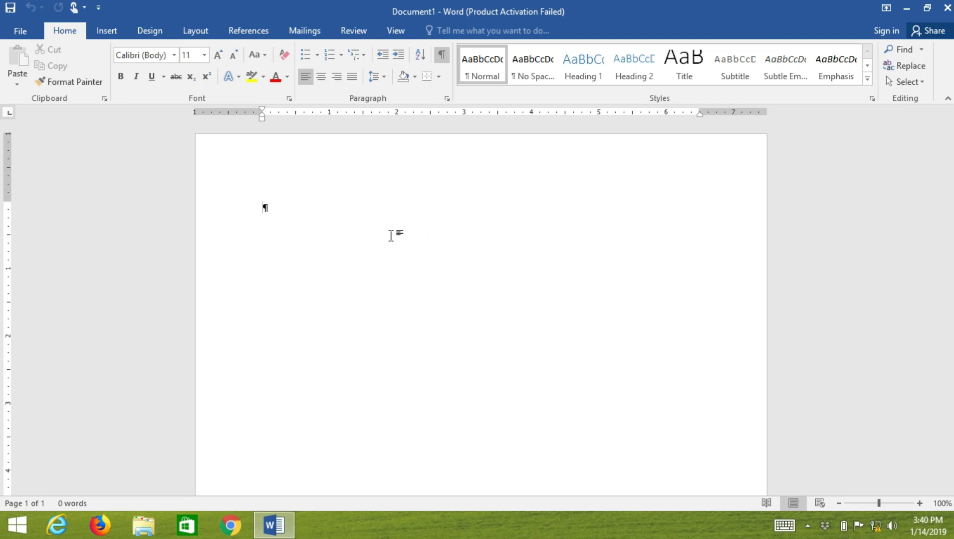
pyautogui.click(191, 29)
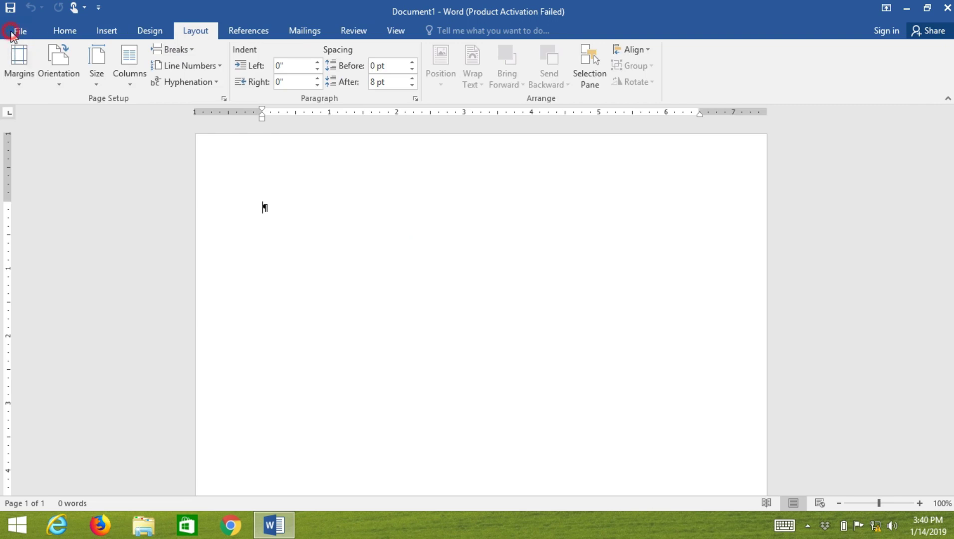
# - Open the DOS Disk Operating System document from the Desktop
pyautogui.click(10, 31)
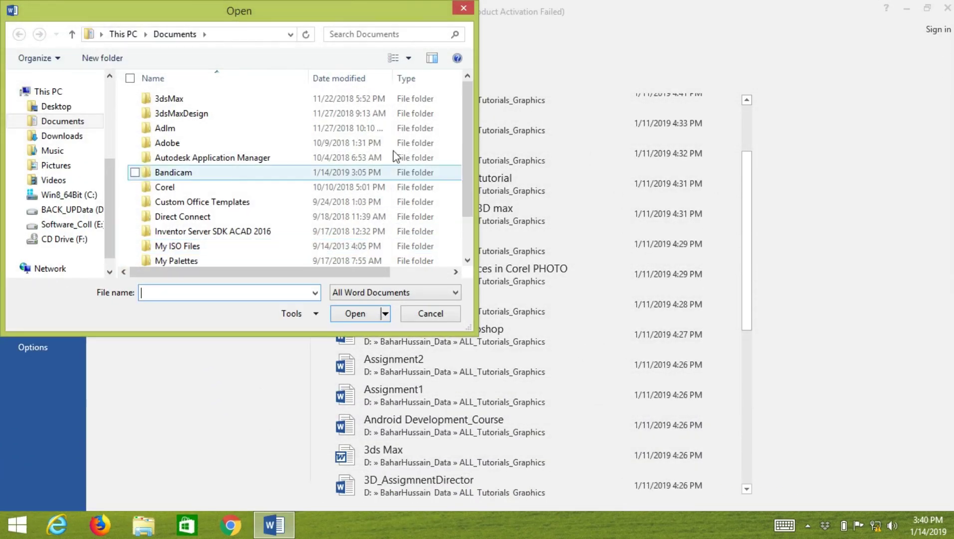
pyautogui.click(52, 107)
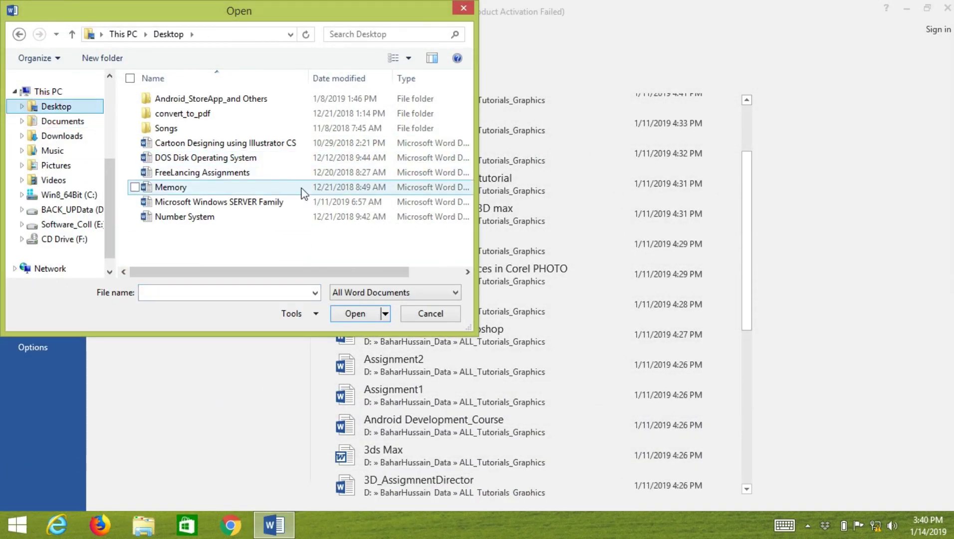
pyautogui.click(250, 157)
pyautogui.click(354, 314)
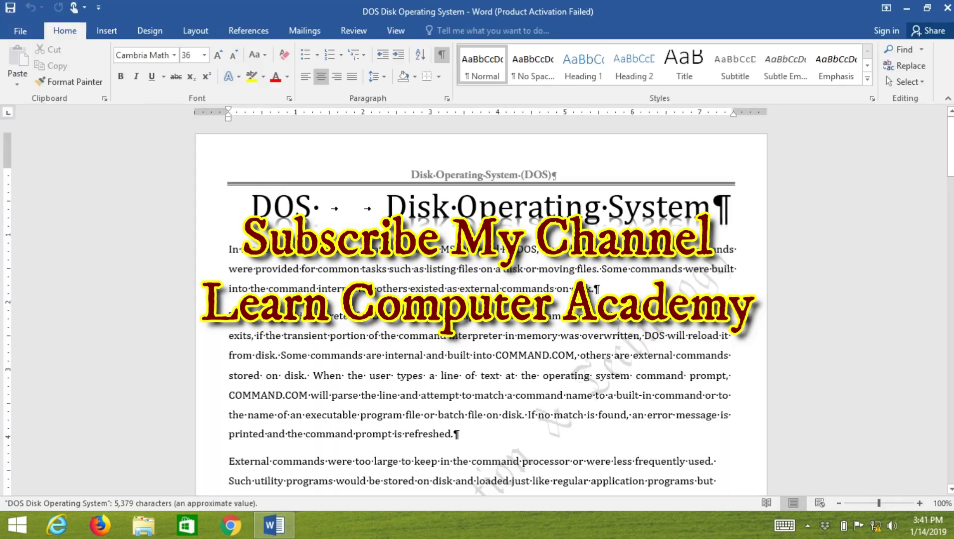
# - Copy the article's text and create another new blank document
pyautogui.click(252, 210)
pyautogui.moveTo(489, 375)
pyautogui.mouseDown()
pyautogui.moveTo(653, 408)
pyautogui.moveTo(724, 377)
pyautogui.mouseUp()
pyautogui.hotkey('ctrl', 'c')
pyautogui.hotkey('ctrl', 'n')
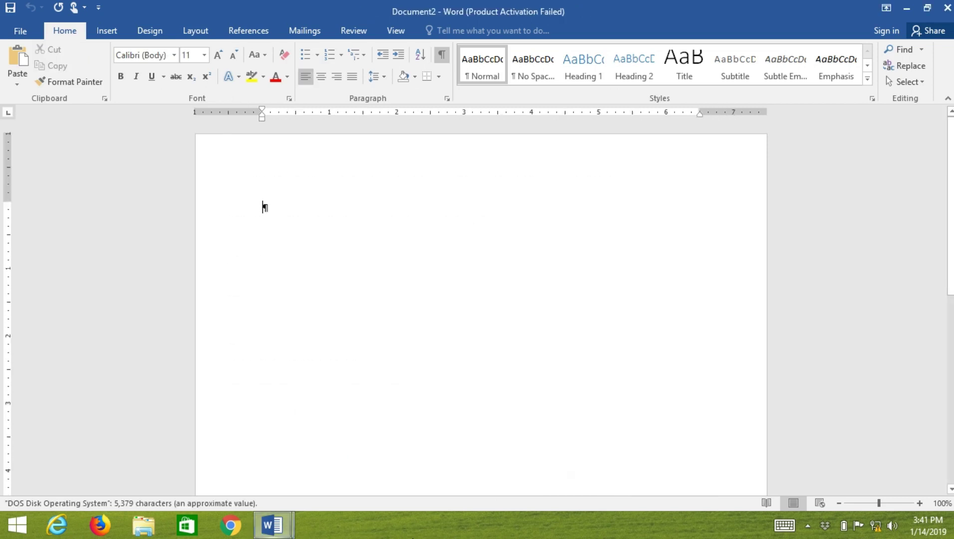
# - Paste the DOS article and set its two-line title to 28 pt
pyautogui.hotkey('ctrl', 'v')
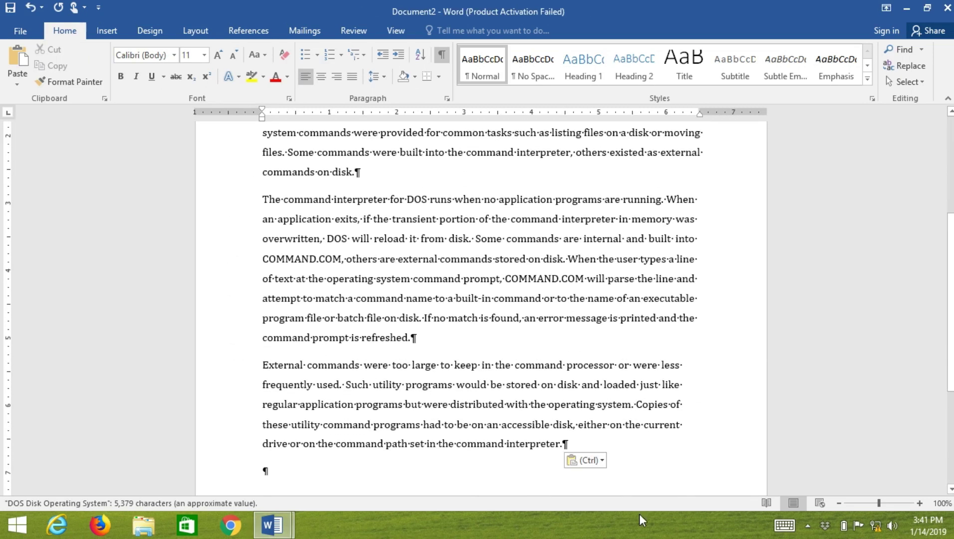
pyautogui.scroll(5, 453, 428)
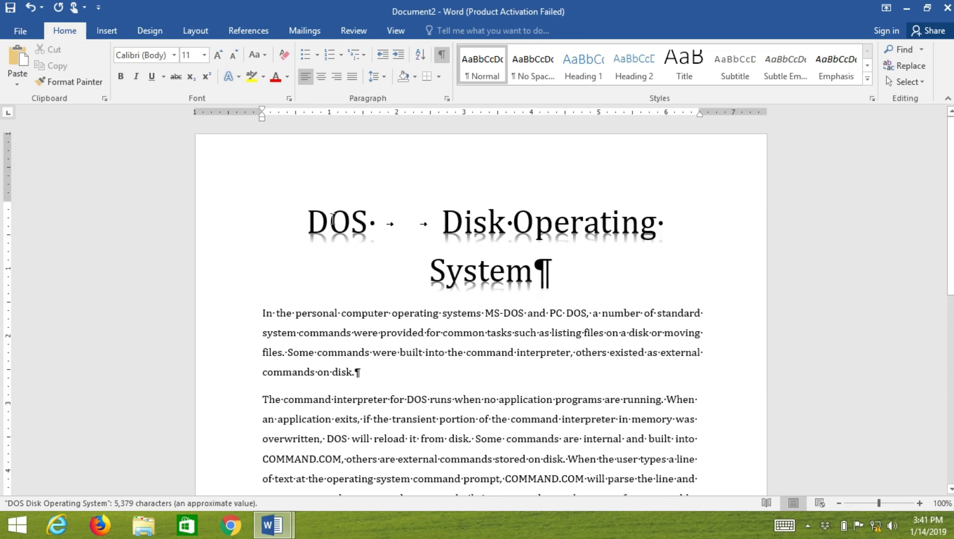
pyautogui.doubleClick(262, 212)
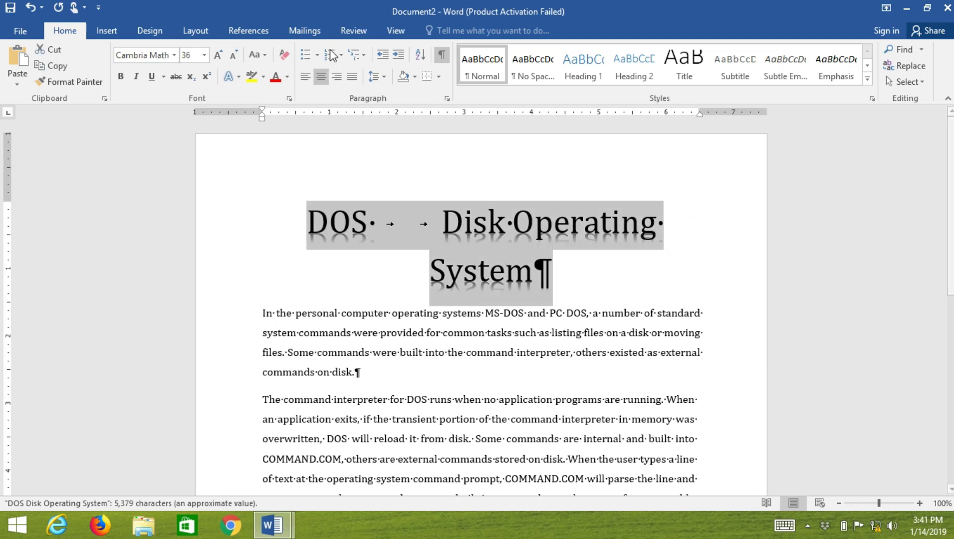
pyautogui.click(232, 54)
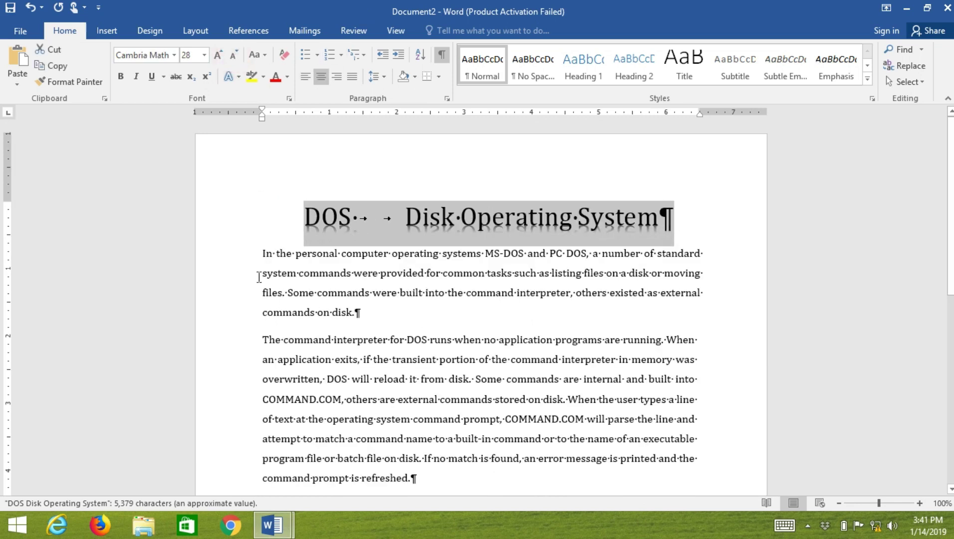
# - Paste a second copy of the body text on the empty last paragraph
pyautogui.moveTo(255, 257); pyautogui.dragTo(257, 275)
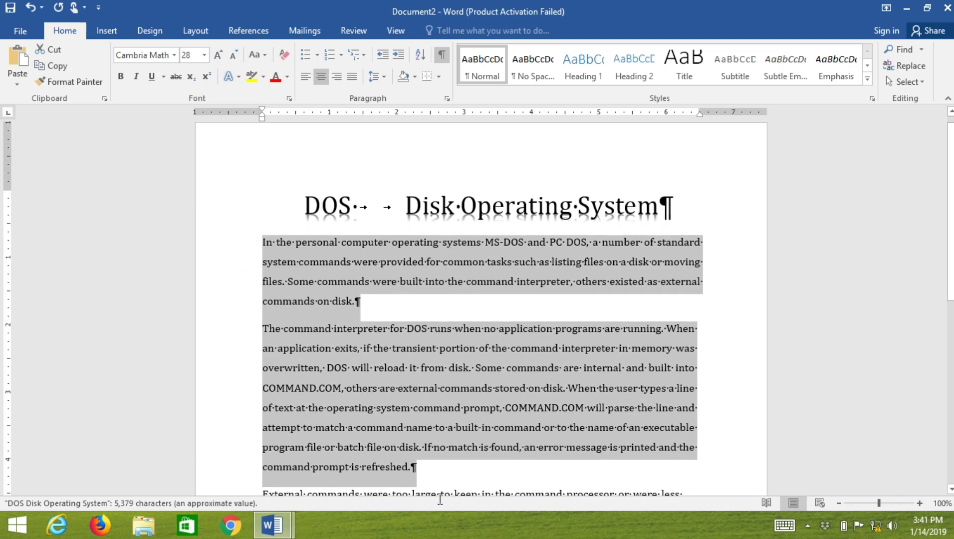
pyautogui.moveTo(287, 329)
pyautogui.mouseDown()
pyautogui.moveTo(561, 440)
pyautogui.moveTo(268, 447)
pyautogui.mouseUp()
pyautogui.click(268, 446)
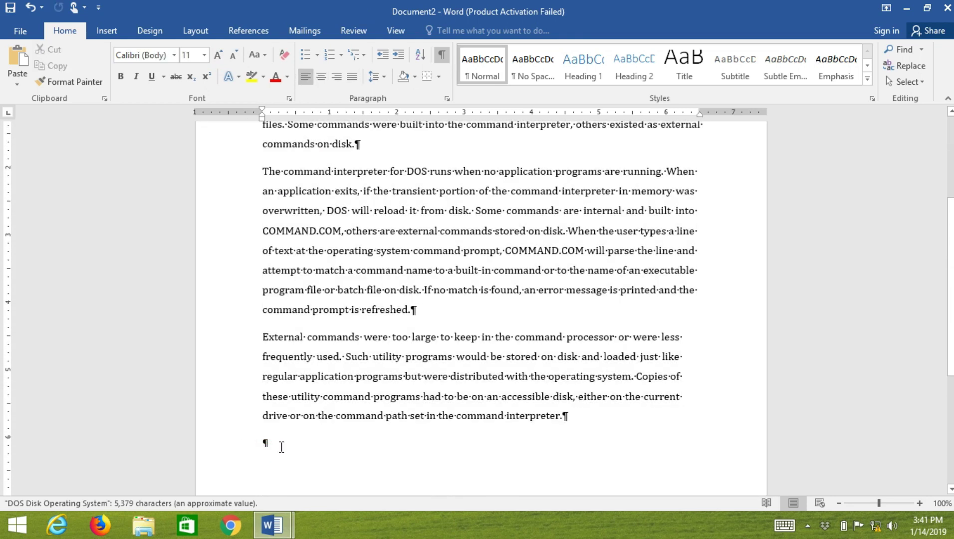
pyautogui.hotkey('ctrl', 'v')
# - Scroll through the article and place the insertion point in the second paragraph
pyautogui.scroll(10, 279, 443)
pyautogui.scroll(5, 289, 436)
pyautogui.scroll(10, 299, 433)
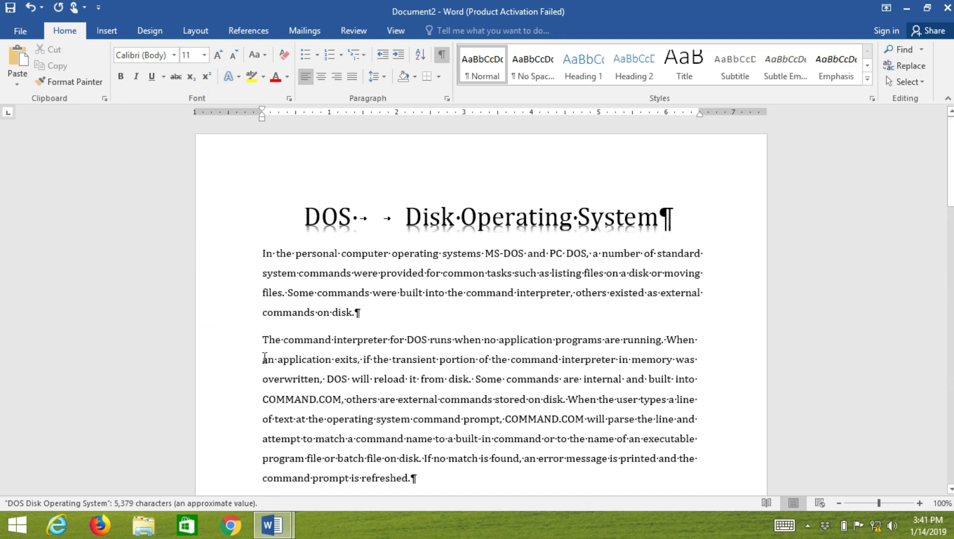
pyautogui.click(331, 359)
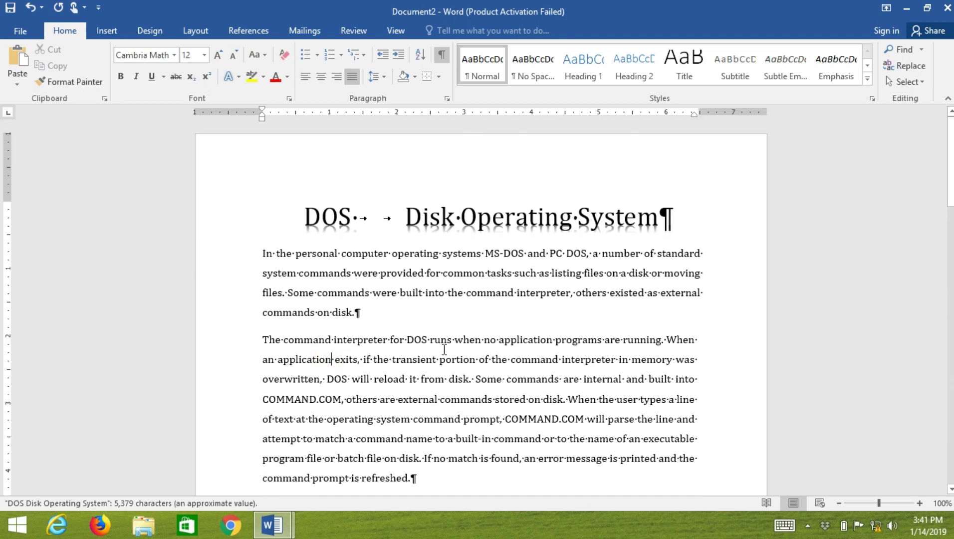
pyautogui.scroll(-3, 693, 312)
pyautogui.scroll(-5, 693, 312)
pyautogui.scroll(-5, 693, 315)
pyautogui.scroll(-5, 679, 319)
pyautogui.scroll(5, 678, 321)
pyautogui.scroll(5, 664, 315)
pyautogui.scroll(5, 664, 316)
pyautogui.scroll(5, 664, 316)
pyautogui.click(195, 29)
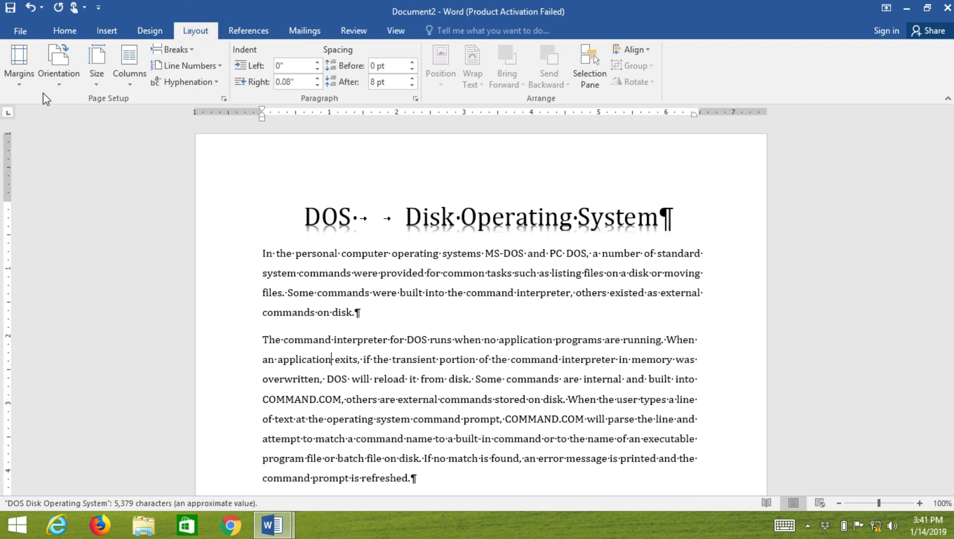
pyautogui.click(23, 86)
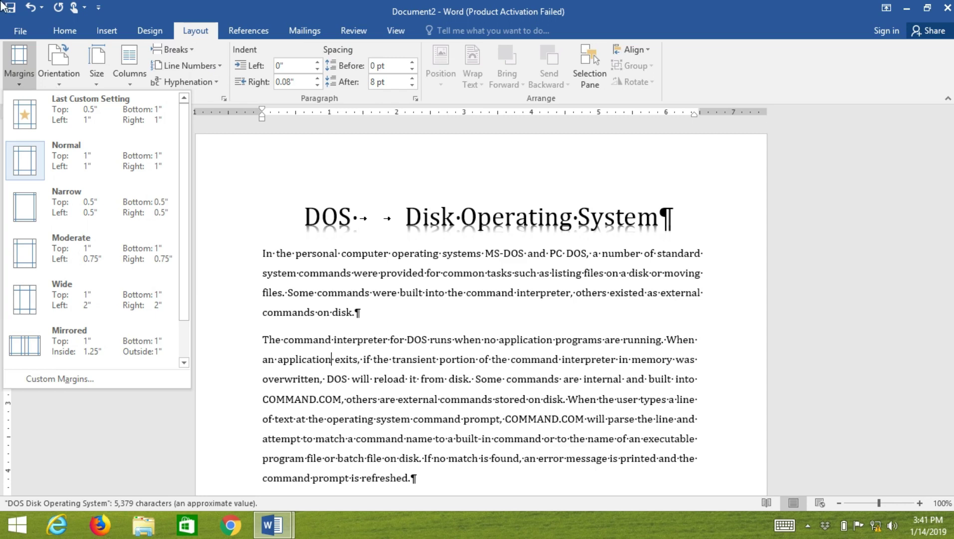
pyautogui.click(260, 236)
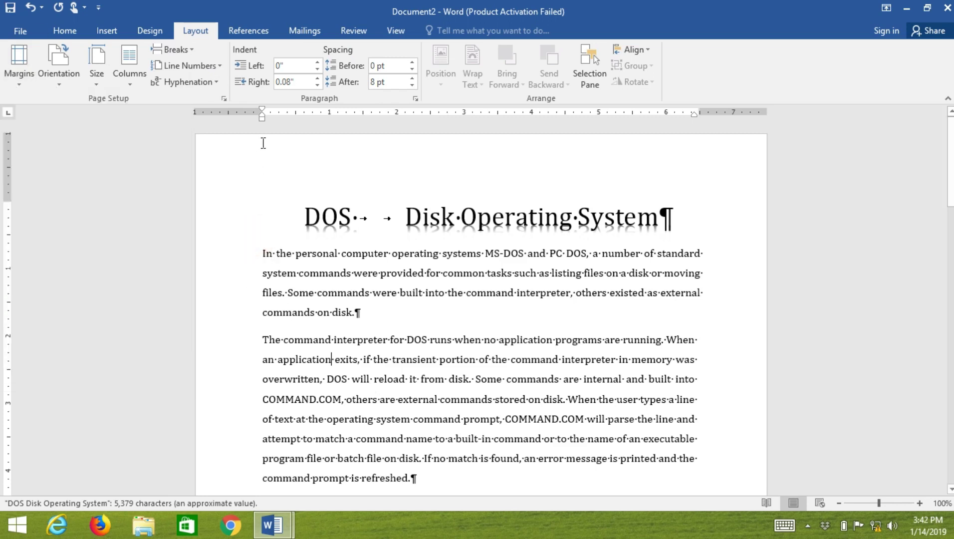
# - Check the left-indent and top-margin markers on the rulers, then show the Margins presets
pyautogui.moveTo(262, 120); pyautogui.dragTo(261, 120)
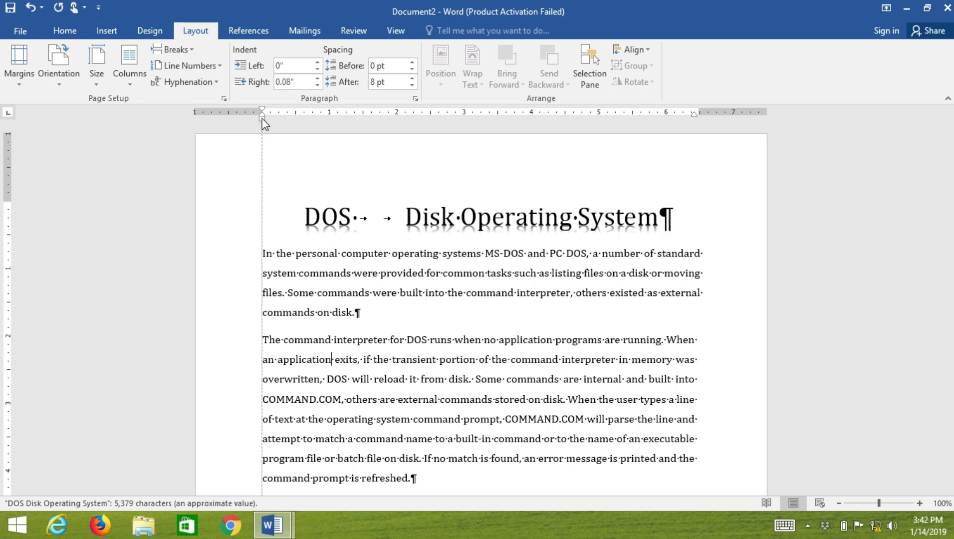
pyautogui.moveTo(262, 119); pyautogui.dragTo(262, 119)
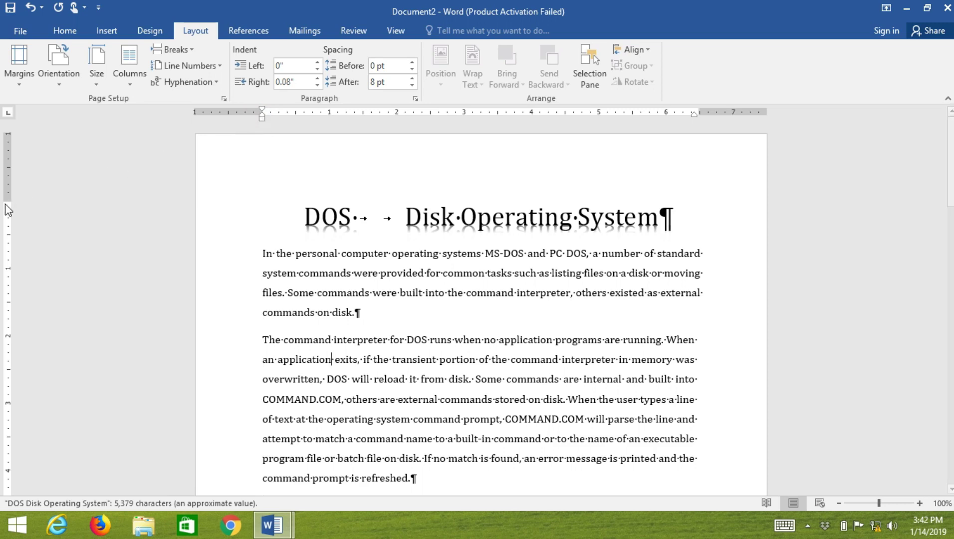
pyautogui.moveTo(8, 200); pyautogui.dragTo(8, 200)
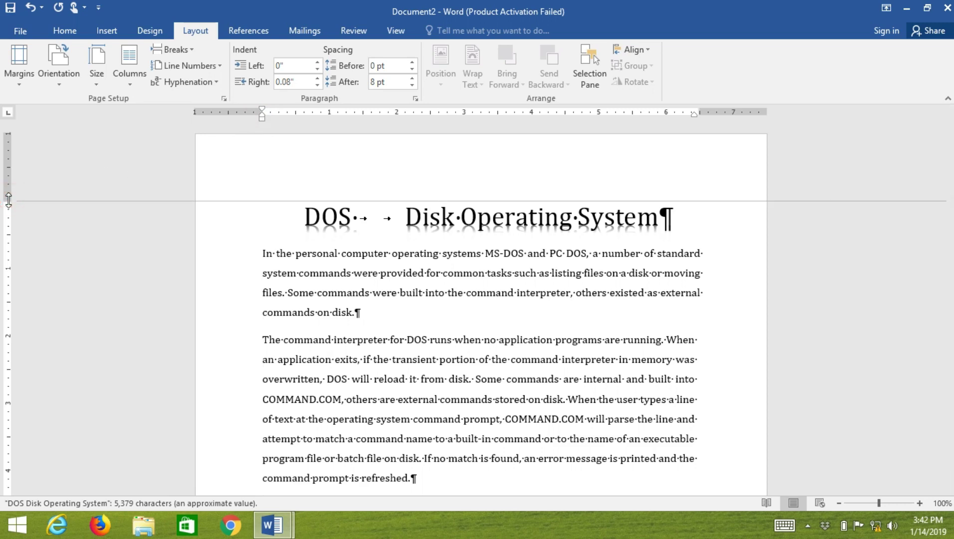
pyautogui.click(21, 86)
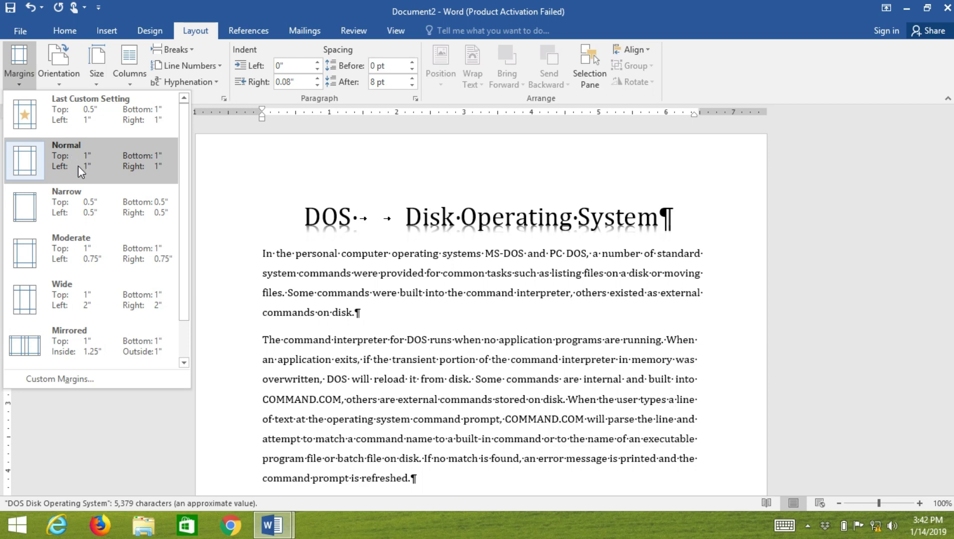
pyautogui.click(101, 212)
pyautogui.click(19, 75)
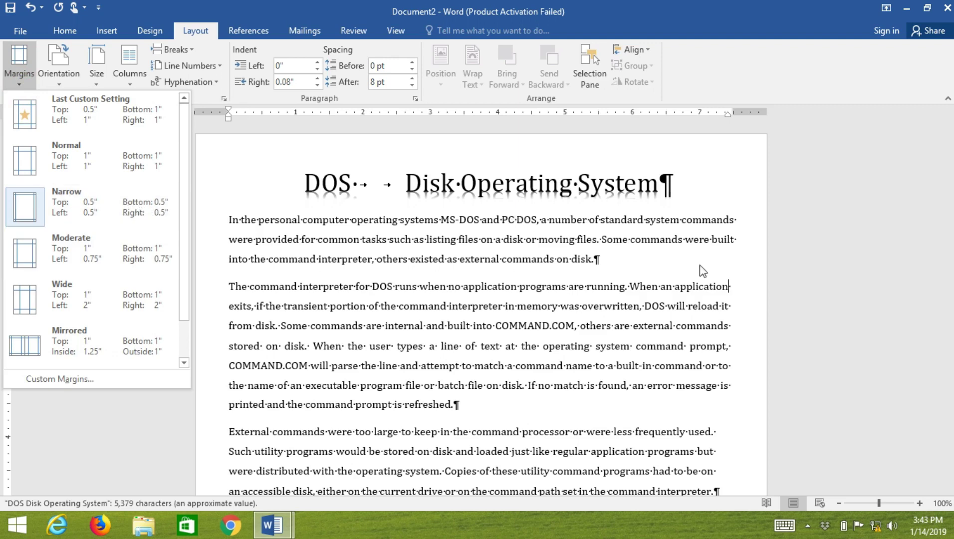
pyautogui.click(632, 288)
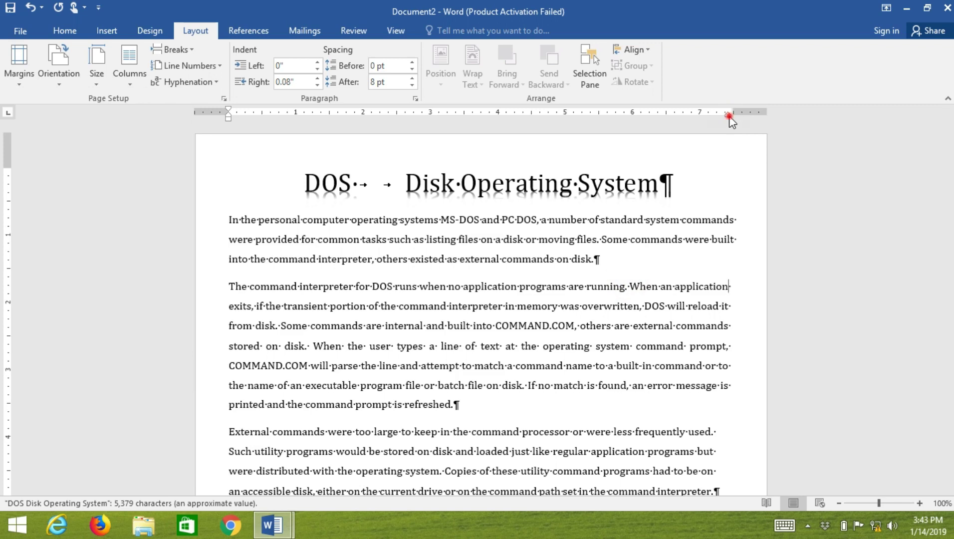
pyautogui.moveTo(730, 115); pyautogui.dragTo(733, 115)
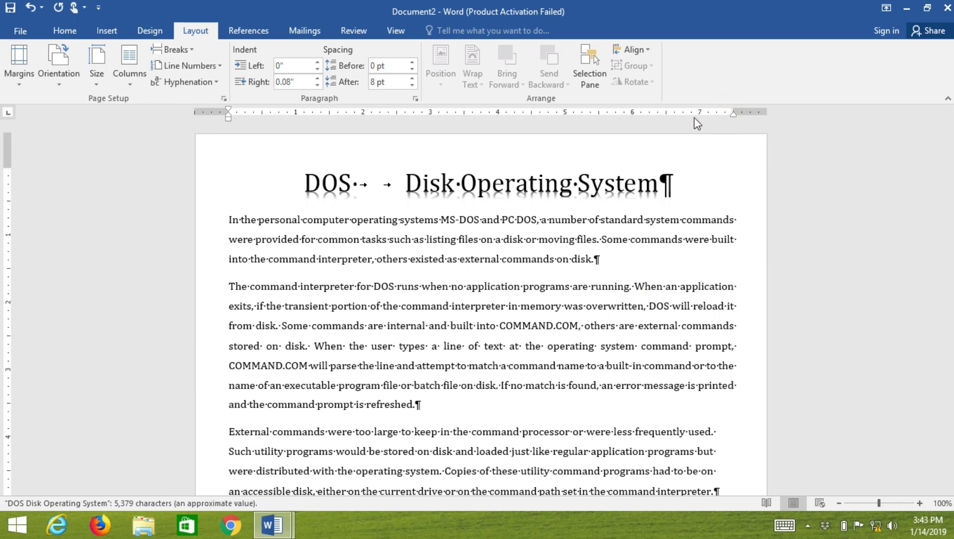
pyautogui.click(227, 117)
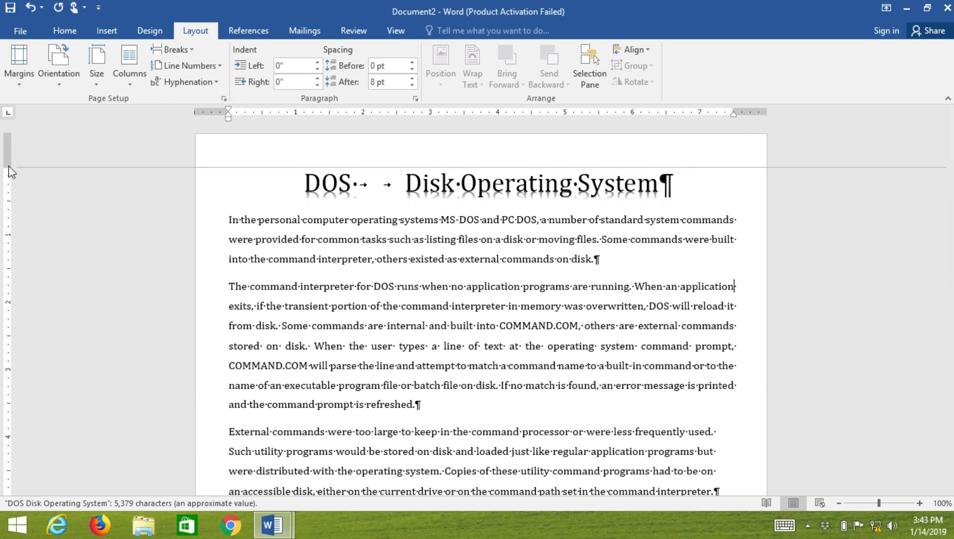
pyautogui.scroll(-6, 347, 218)
pyautogui.scroll(2, 347, 218)
pyautogui.scroll(3, 341, 215)
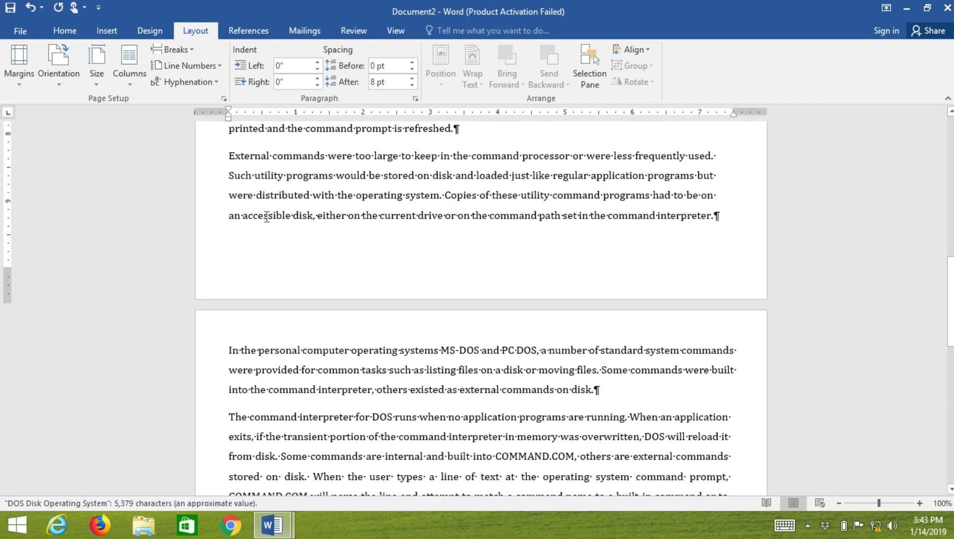
pyautogui.scroll(1, 460, 251)
pyautogui.scroll(4, 460, 251)
pyautogui.scroll(3, 459, 251)
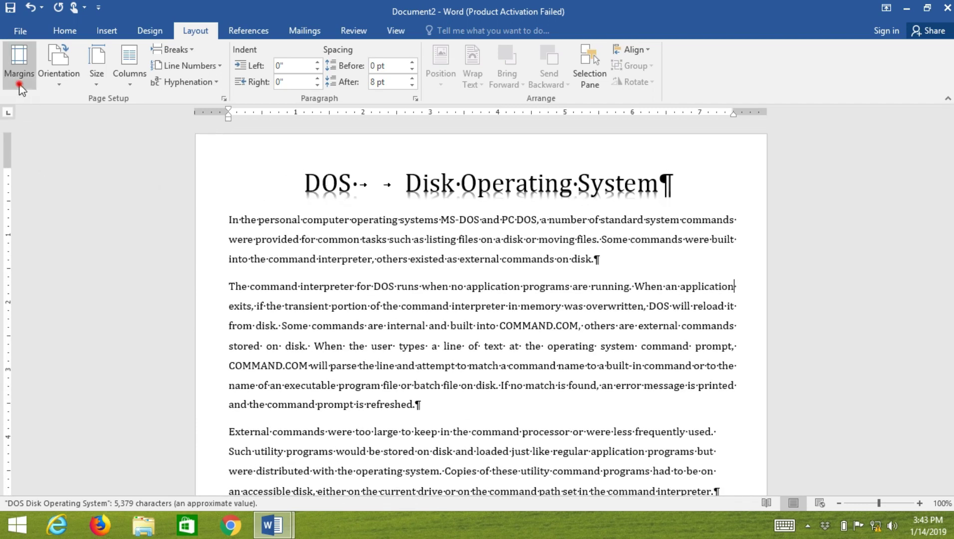
# - In Custom Margins, raise Top, Bottom and Left to 1", keep Right at 0.5", and apply
pyautogui.click(19, 65)
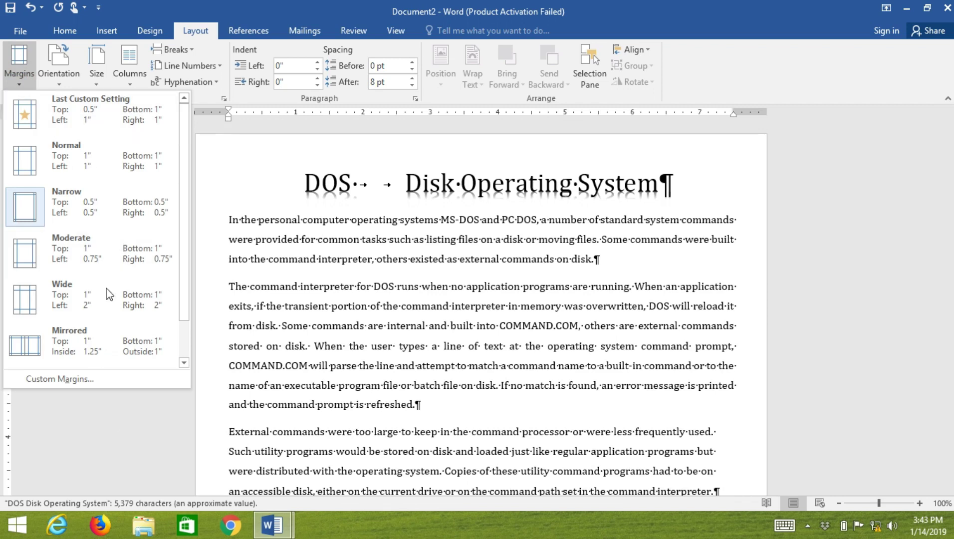
pyautogui.click(92, 378)
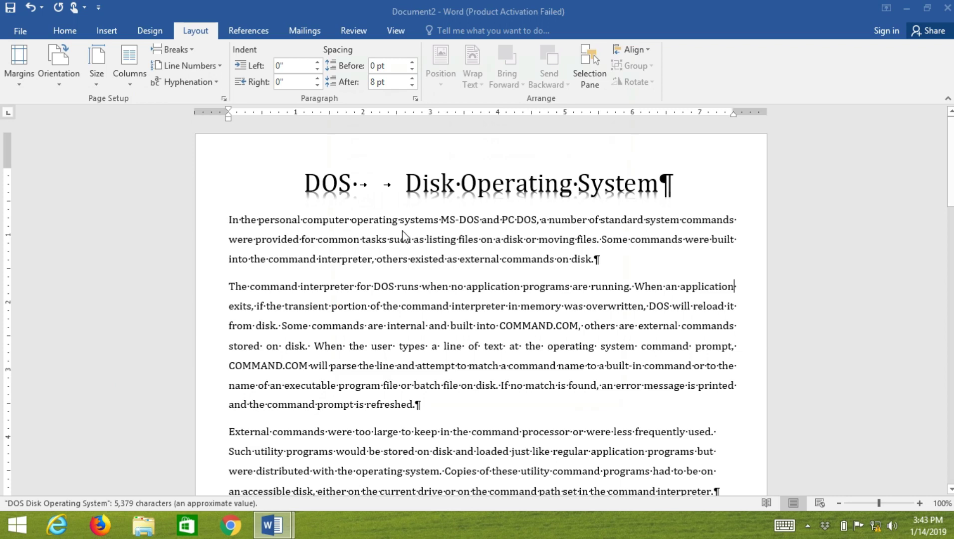
pyautogui.click(449, 119)
pyautogui.click(449, 119)
pyautogui.click(449, 120)
pyautogui.click(449, 119)
pyautogui.click(449, 120)
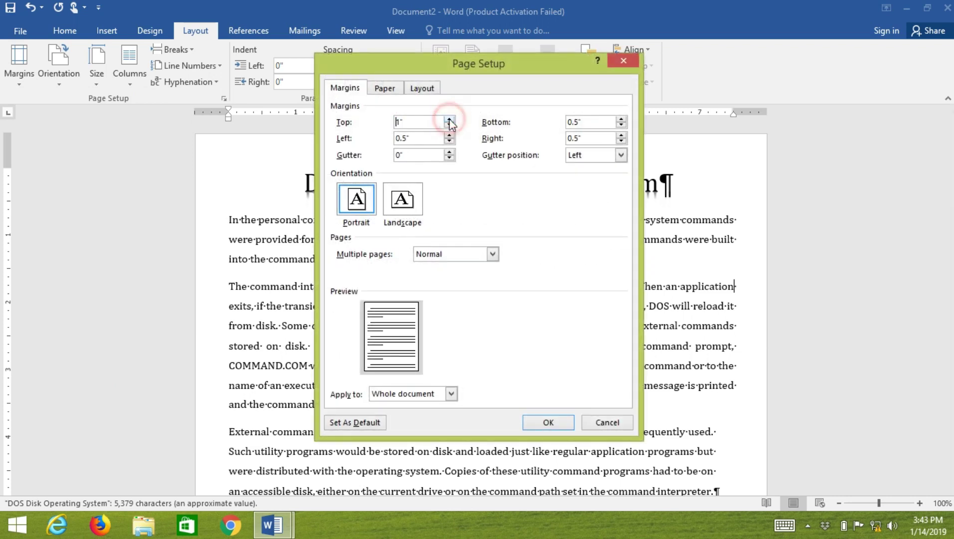
pyautogui.click(621, 119)
pyautogui.click(621, 120)
pyautogui.click(621, 119)
pyautogui.click(621, 119)
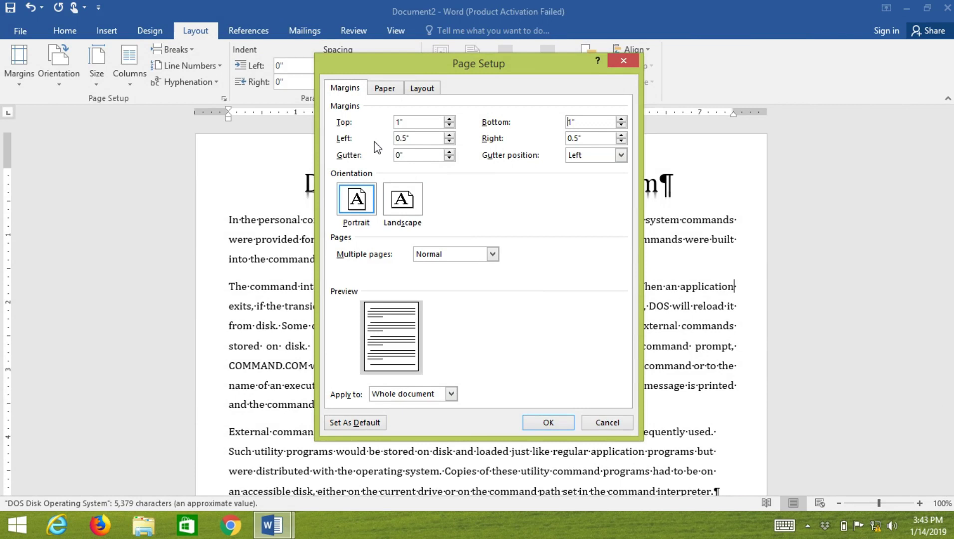
pyautogui.click(449, 135)
pyautogui.click(449, 134)
pyautogui.click(449, 135)
pyautogui.click(449, 135)
pyautogui.click(449, 135)
pyautogui.click(563, 422)
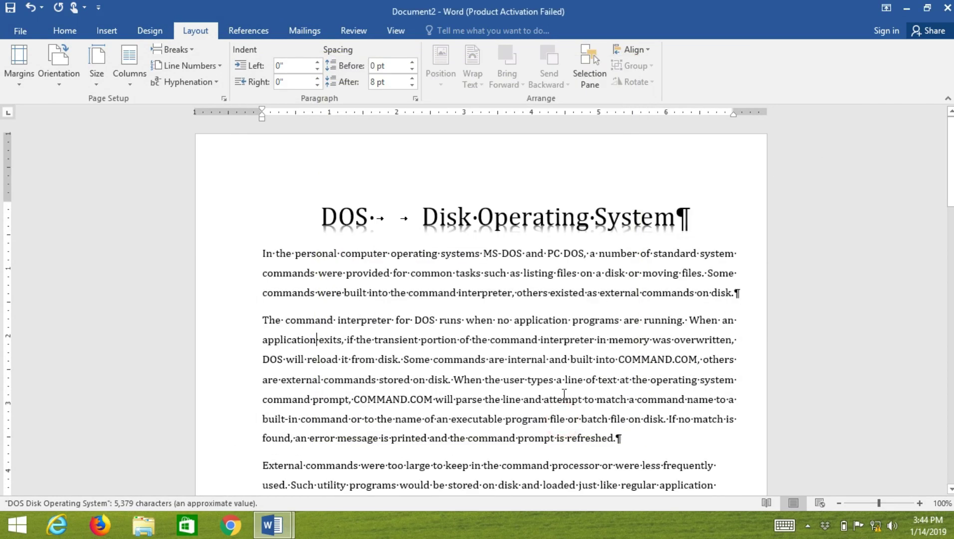
# - Scroll through the reflowed article and reopen the Margins gallery showing the 1-inch custom setting
pyautogui.scroll(-5, 574, 389)
pyautogui.scroll(-5, 659, 388)
pyautogui.scroll(-5, 693, 291)
pyautogui.scroll(3, 693, 291)
pyautogui.scroll(3, 709, 315)
pyautogui.scroll(2, 722, 343)
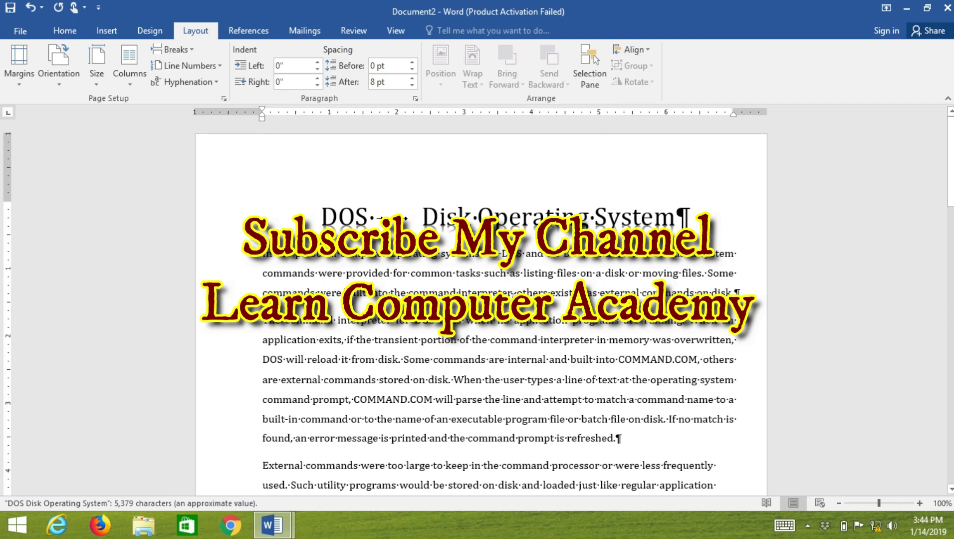
pyautogui.scroll(-6, 485, 415)
pyautogui.scroll(-1, 485, 415)
pyautogui.scroll(3, 485, 415)
pyautogui.scroll(1, 240, 256)
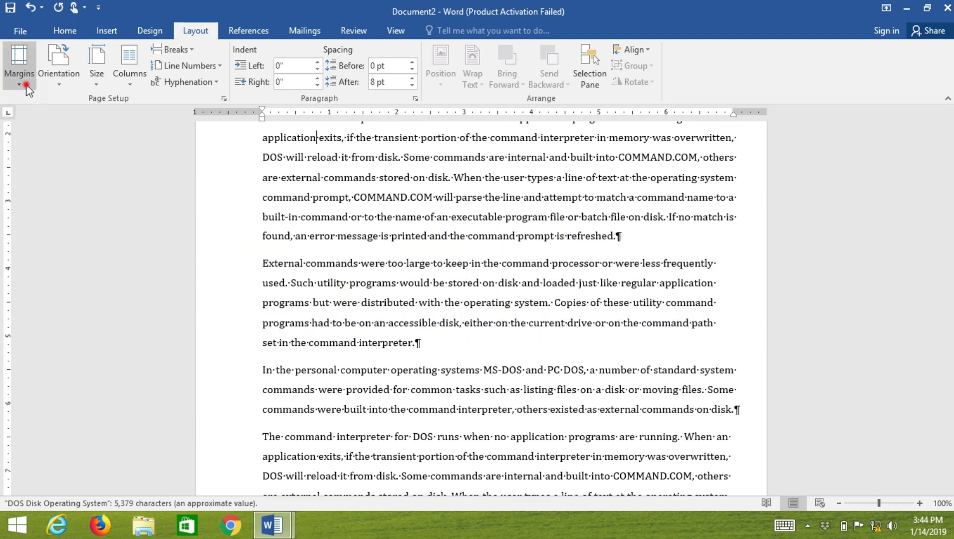
pyautogui.click(19, 60)
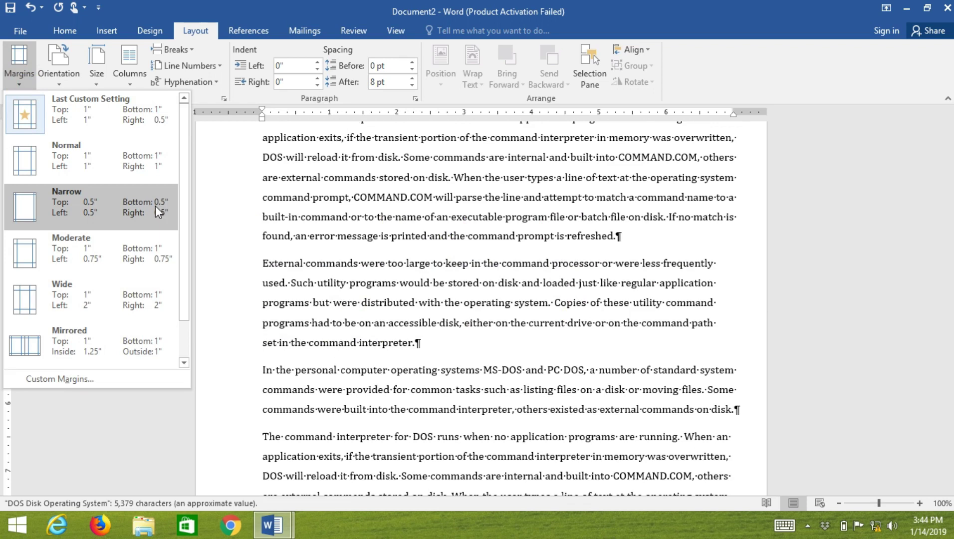
pyautogui.click(270, 214)
pyautogui.scroll(1, 270, 223)
pyautogui.scroll(3, 270, 223)
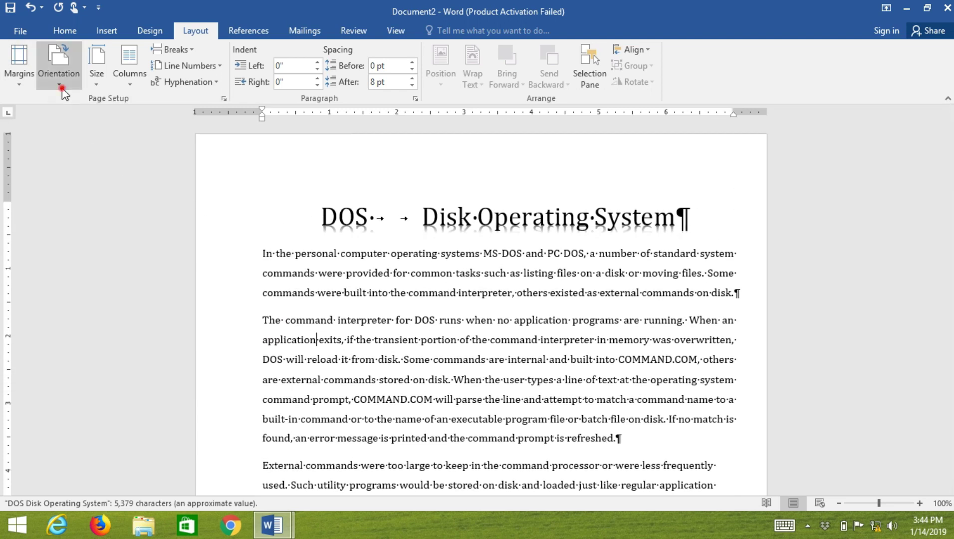
pyautogui.click(62, 88)
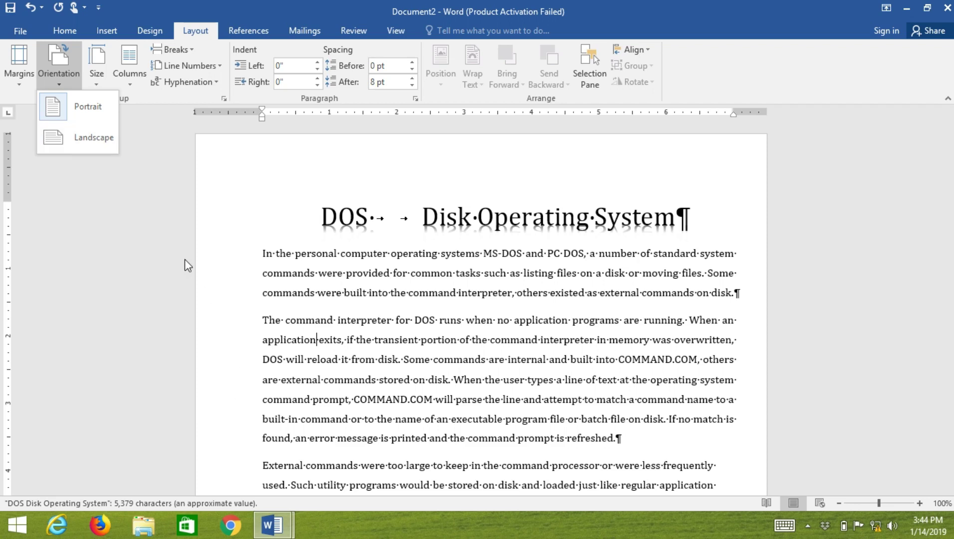
pyautogui.click(595, 341)
pyautogui.scroll(-10, 599, 341)
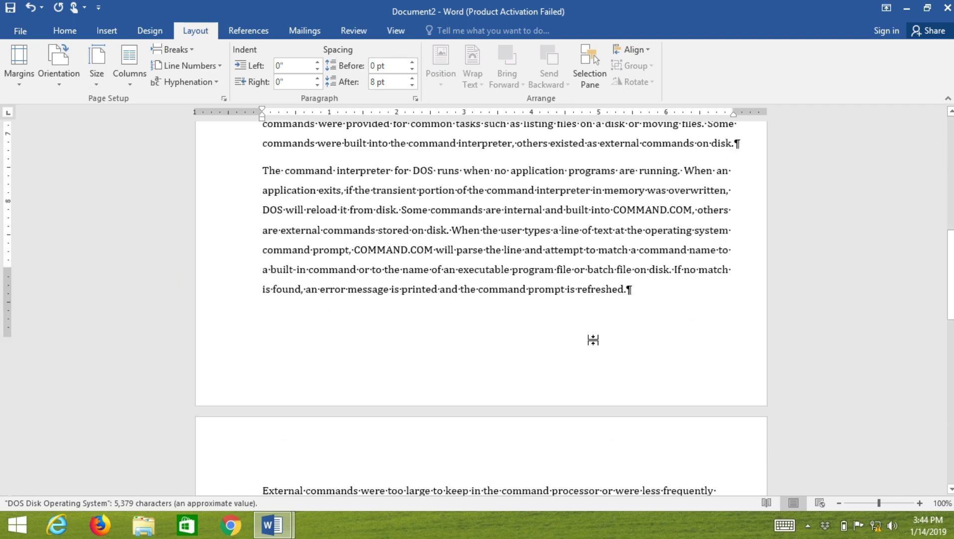
pyautogui.scroll(10, 593, 341)
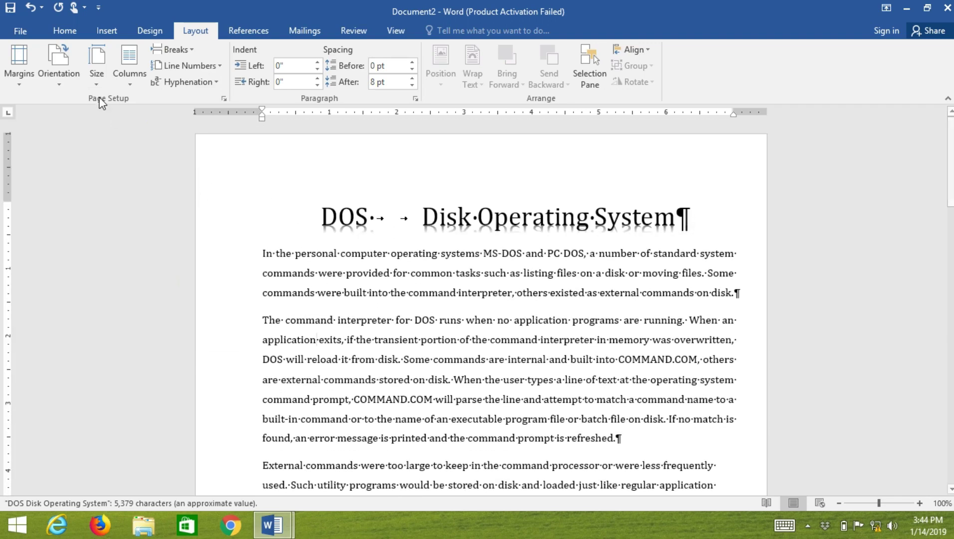
pyautogui.click(62, 80)
pyautogui.click(79, 138)
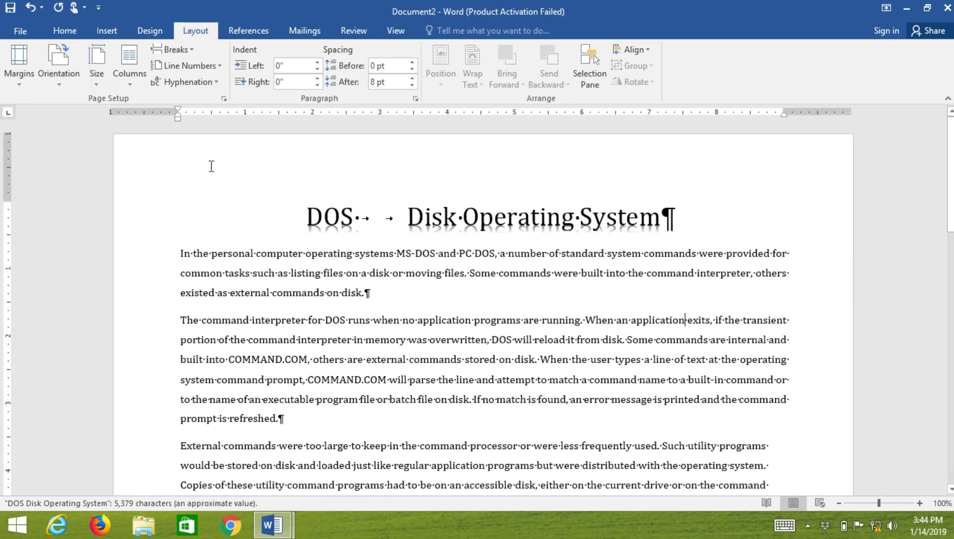
pyautogui.scroll(-5, 519, 250)
pyautogui.scroll(5, 518, 249)
pyautogui.scroll(-8, 494, 247)
pyautogui.scroll(5, 492, 246)
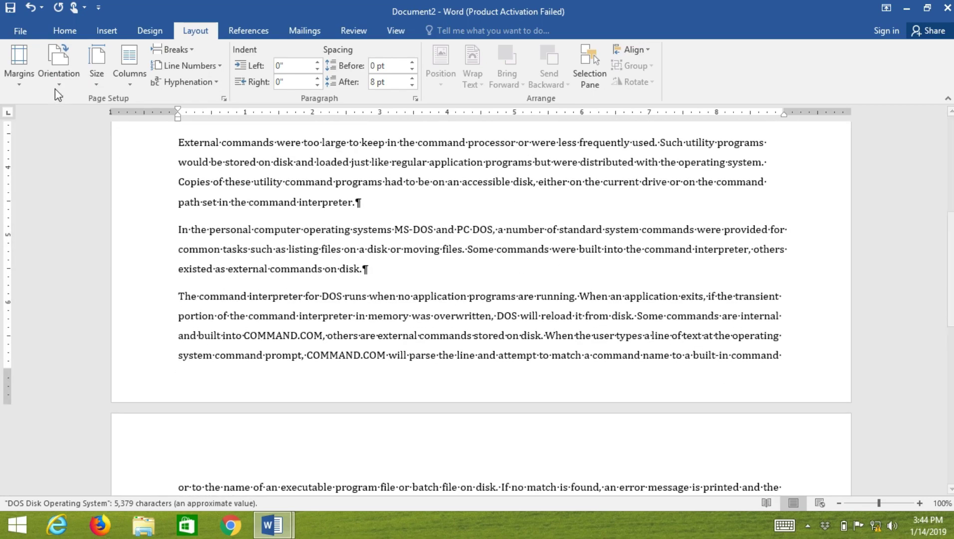
pyautogui.click(59, 76)
pyautogui.click(74, 107)
pyautogui.scroll(6, 526, 327)
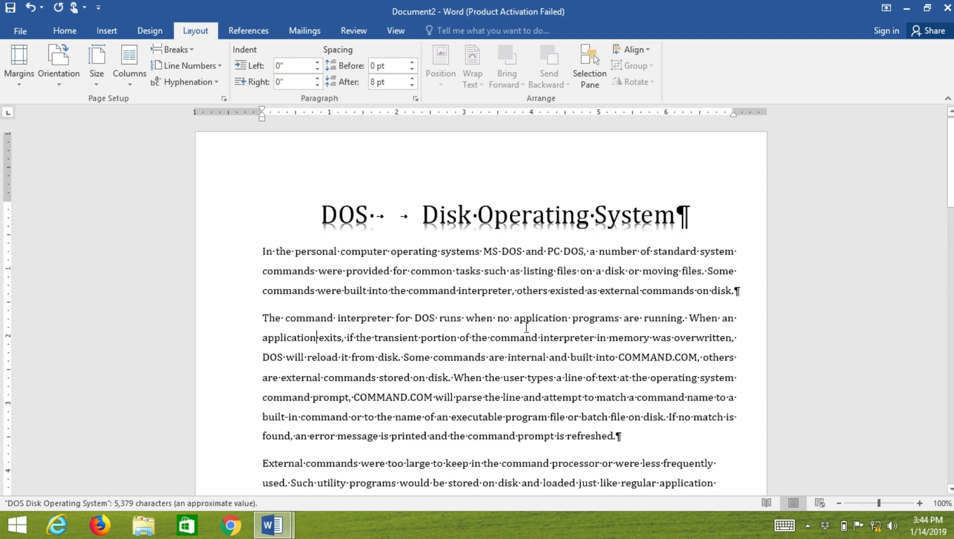
pyautogui.scroll(-5, 526, 327)
pyautogui.scroll(-1, 527, 327)
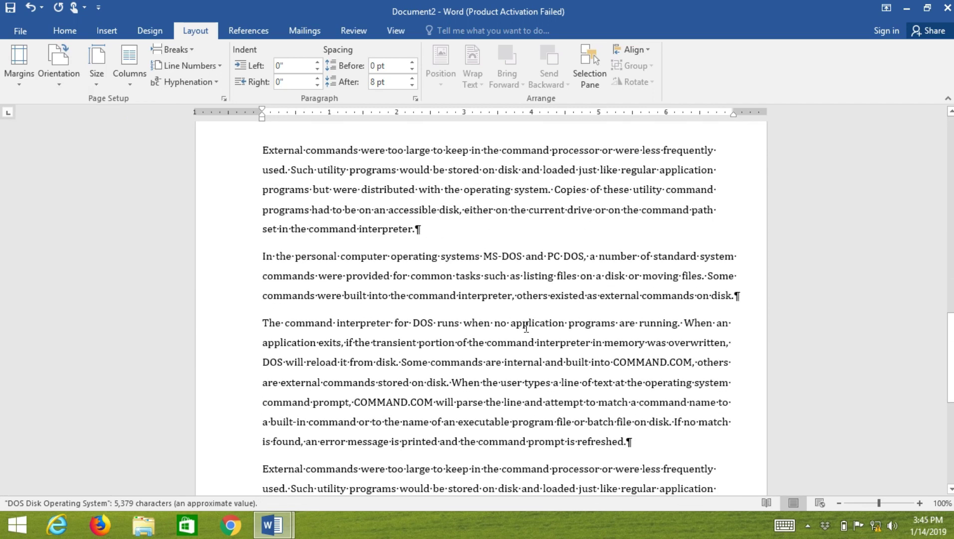
pyautogui.scroll(-5, 526, 327)
pyautogui.scroll(-6, 520, 330)
pyautogui.scroll(3, 520, 330)
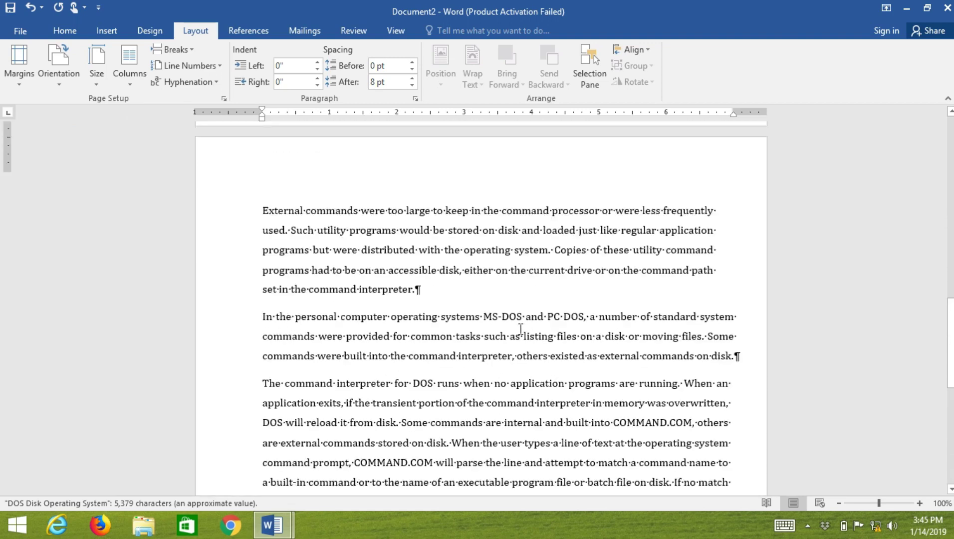
pyautogui.scroll(4, 519, 328)
pyautogui.scroll(4, 517, 327)
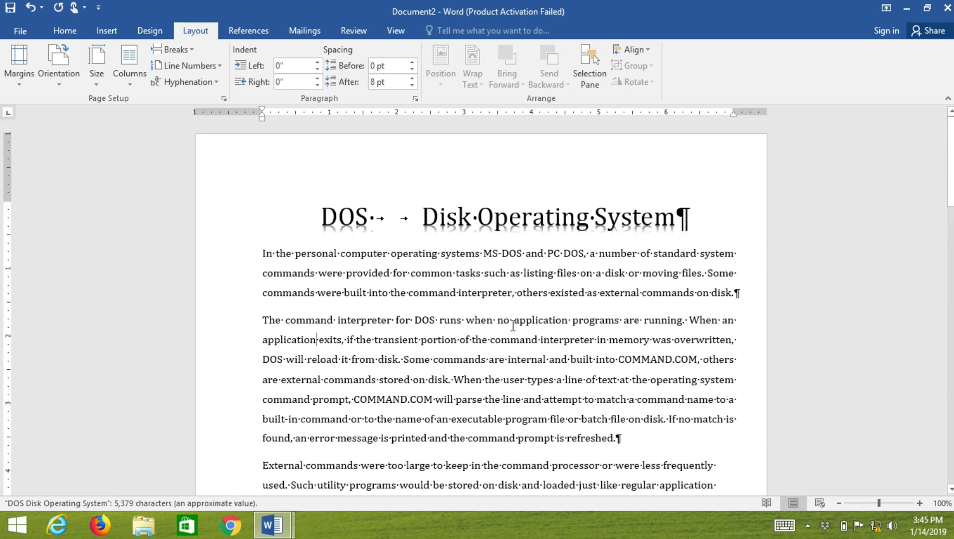
pyautogui.click(106, 83)
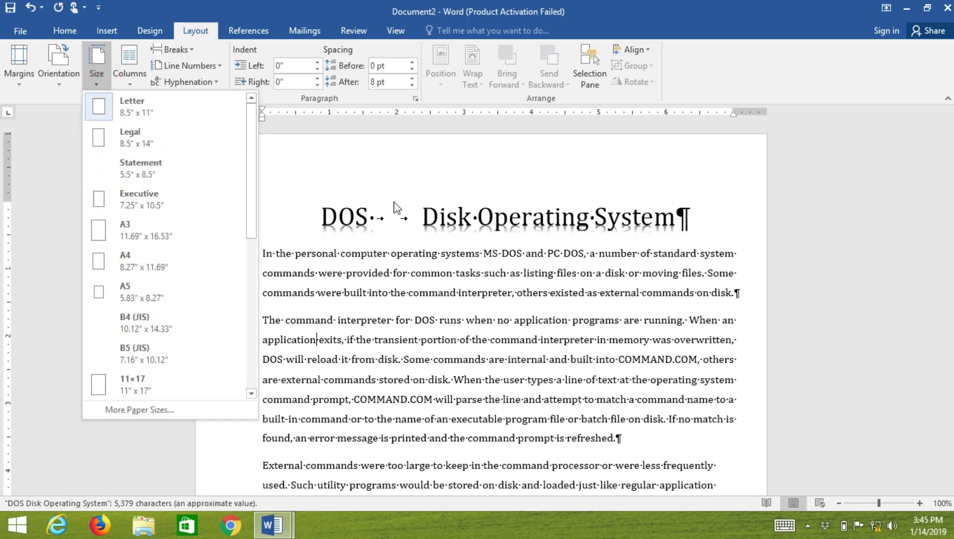
pyautogui.click(251, 167)
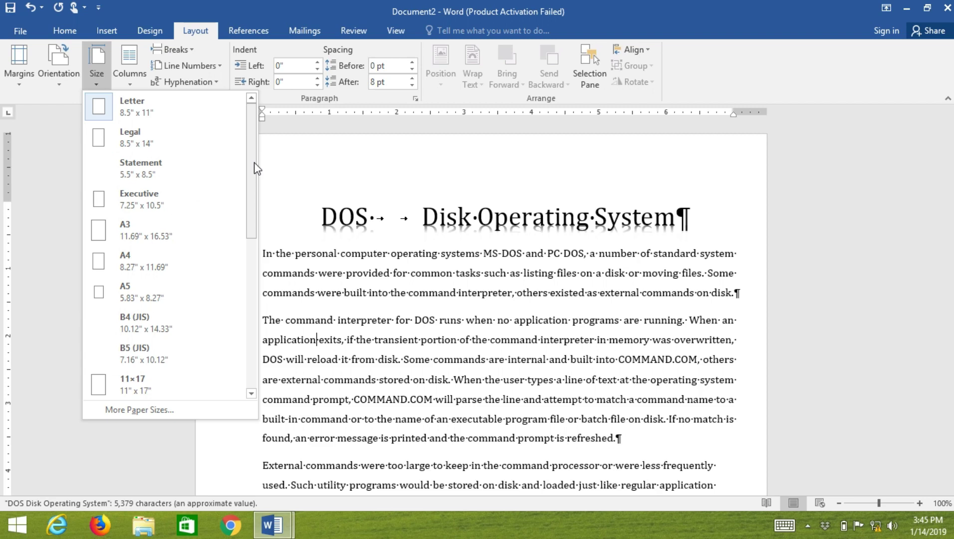
pyautogui.click(150, 165)
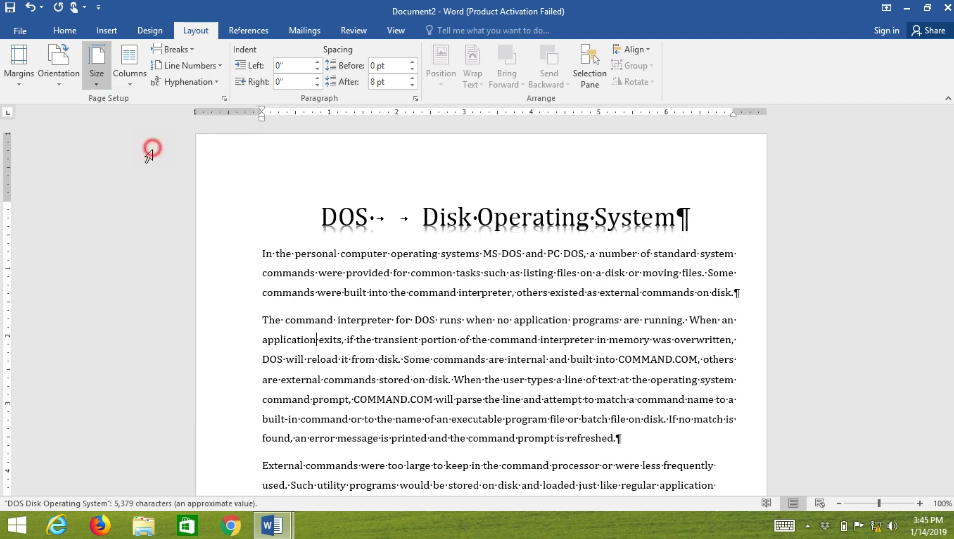
pyautogui.scroll(-5, 431, 209)
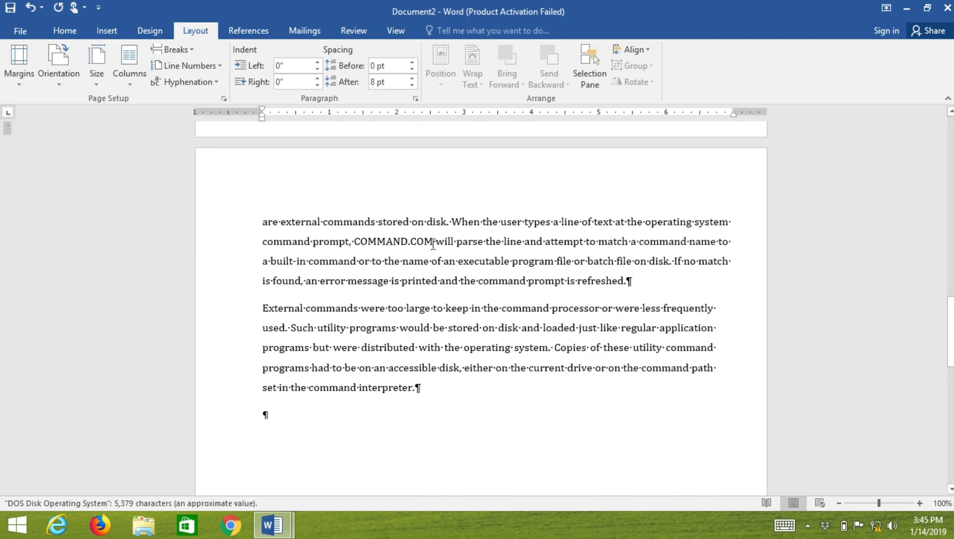
pyautogui.scroll(5, 431, 243)
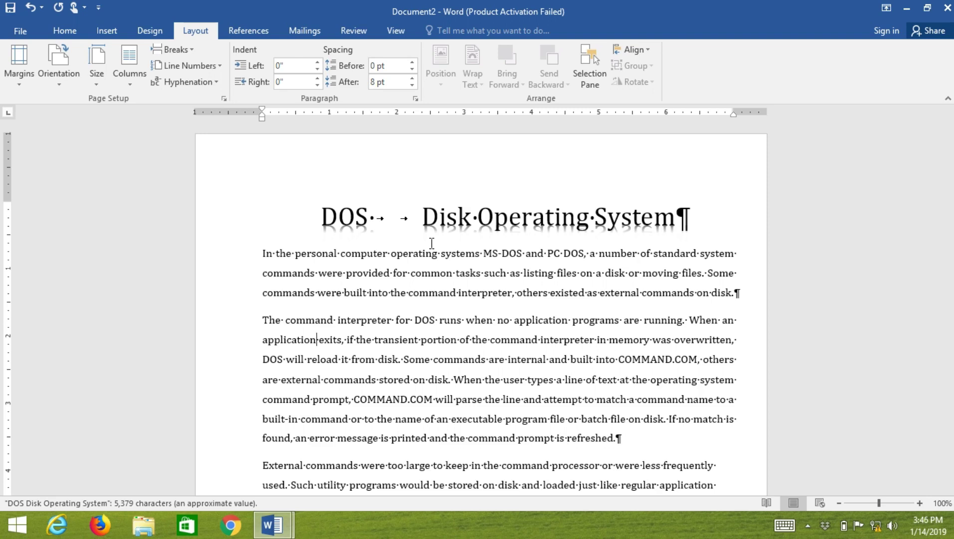
# - Try the A3, A4 and then B4 (JIS) paper sizes
pyautogui.click(97, 65)
pyautogui.scroll(-1, 252, 167)
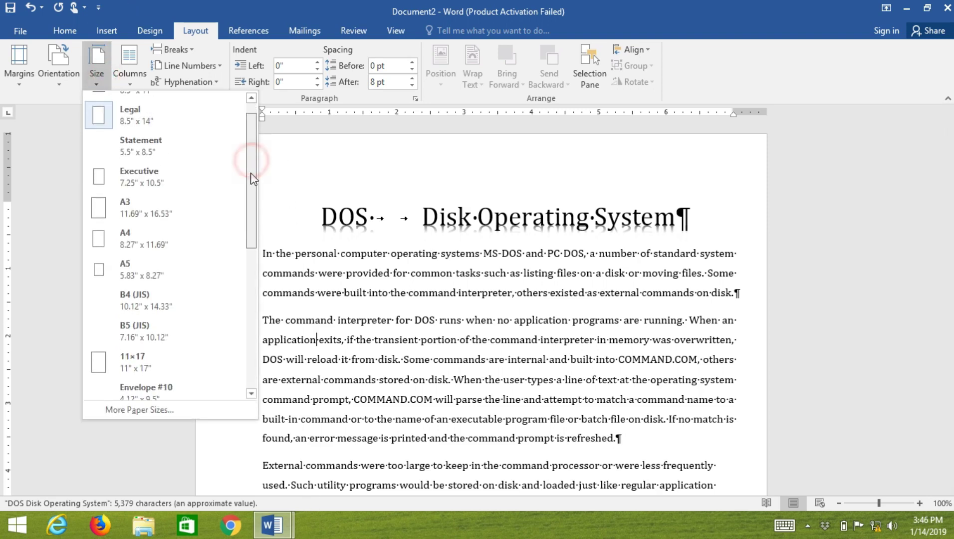
pyautogui.click(138, 201)
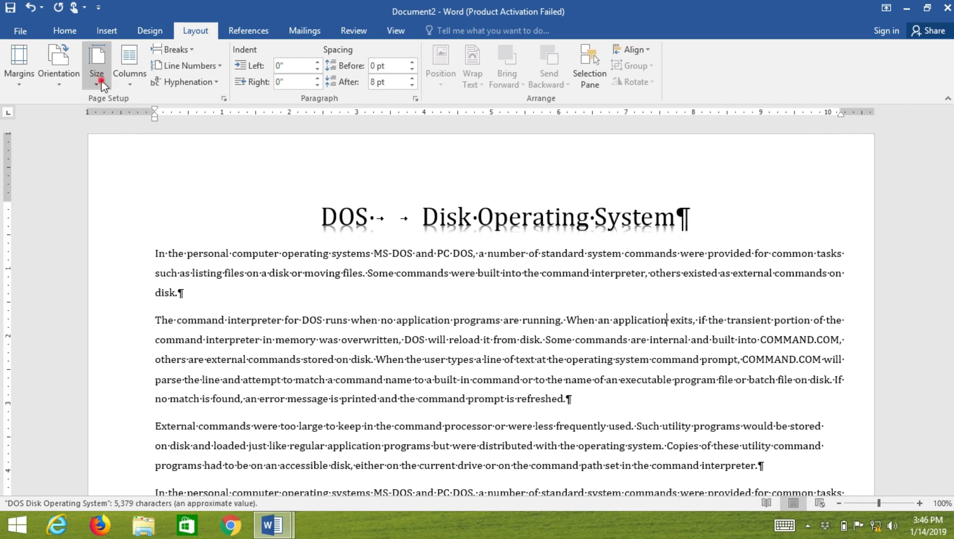
pyautogui.click(97, 65)
pyautogui.click(136, 260)
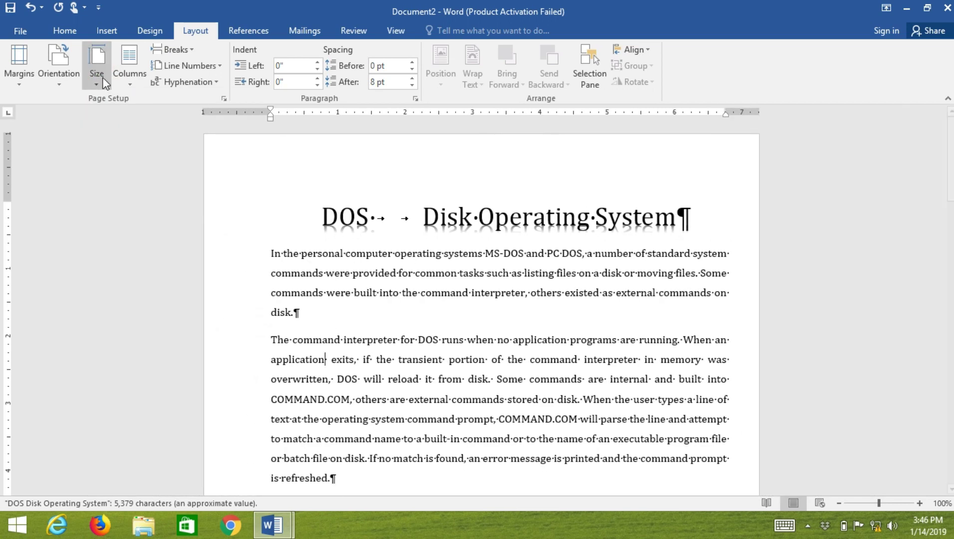
pyautogui.click(100, 77)
pyautogui.moveTo(252, 220); pyautogui.dragTo(251, 266)
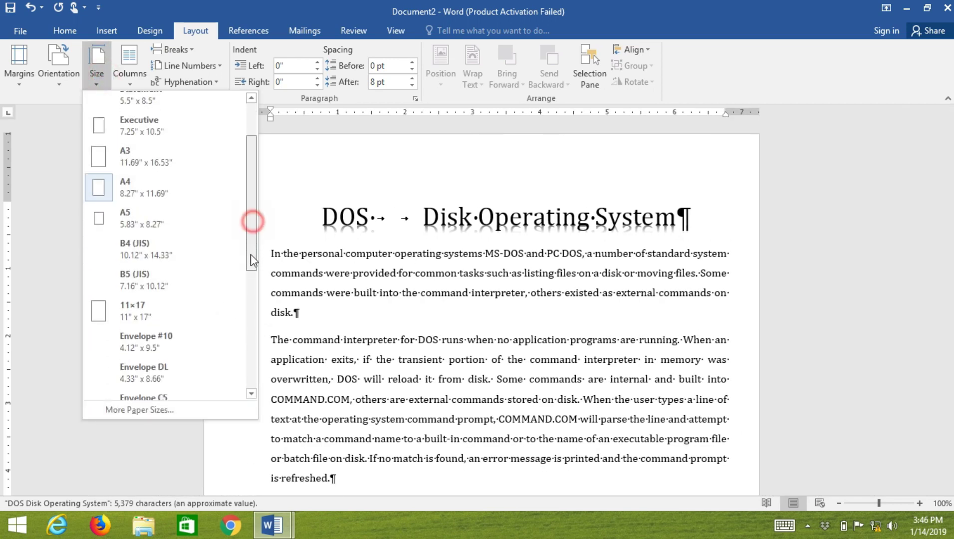
pyautogui.click(133, 228)
# - Browse the paper size and column choices without changing anything
pyautogui.click(97, 70)
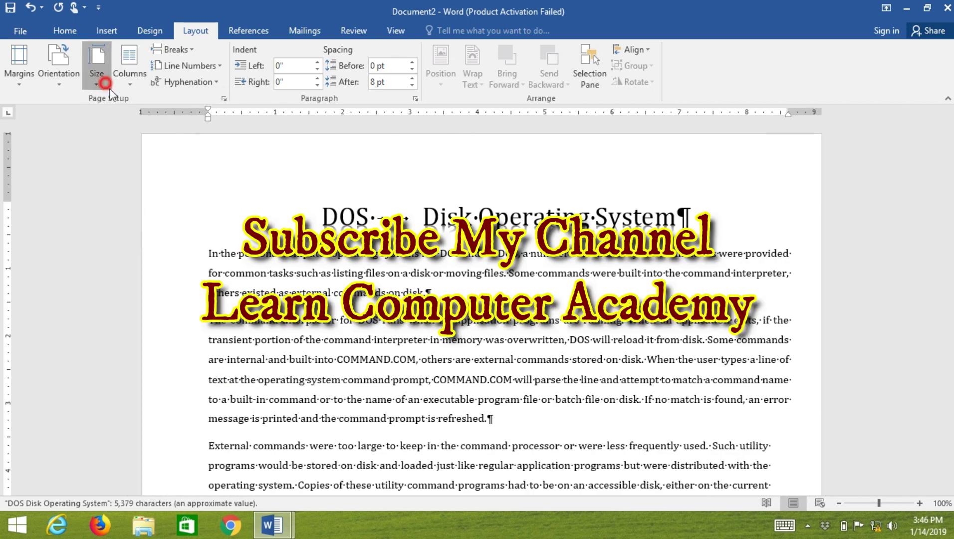
pyautogui.scroll(-3, 178, 322)
pyautogui.scroll(3, 178, 331)
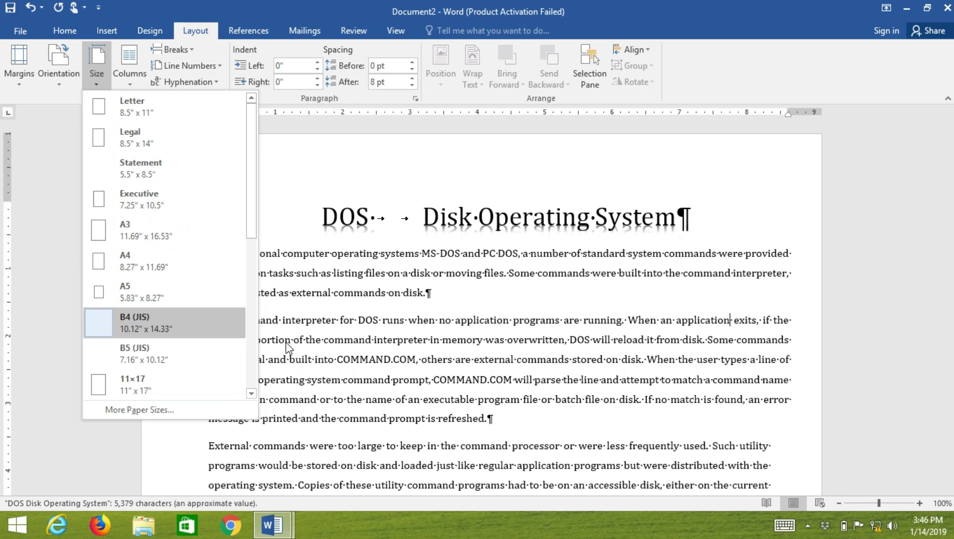
pyautogui.click(569, 452)
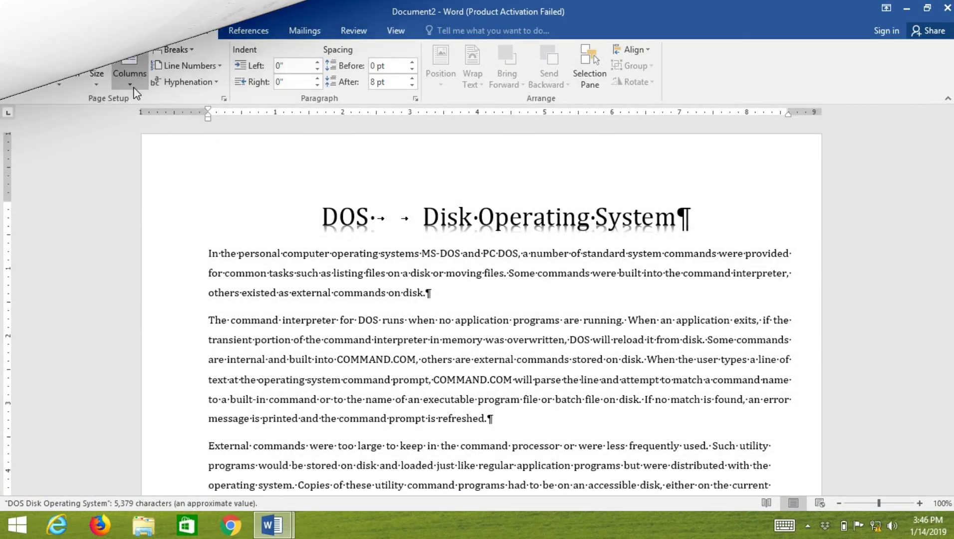
pyautogui.click(131, 82)
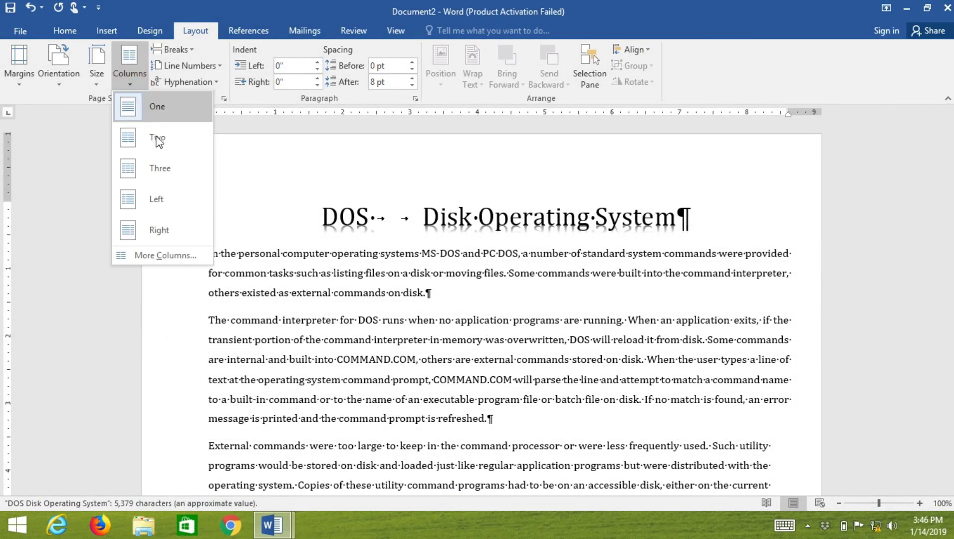
pyautogui.click(346, 290)
pyautogui.scroll(-5, 373, 290)
pyautogui.scroll(-5, 373, 290)
pyautogui.scroll(4, 373, 285)
pyautogui.scroll(3, 375, 309)
pyautogui.scroll(3, 379, 344)
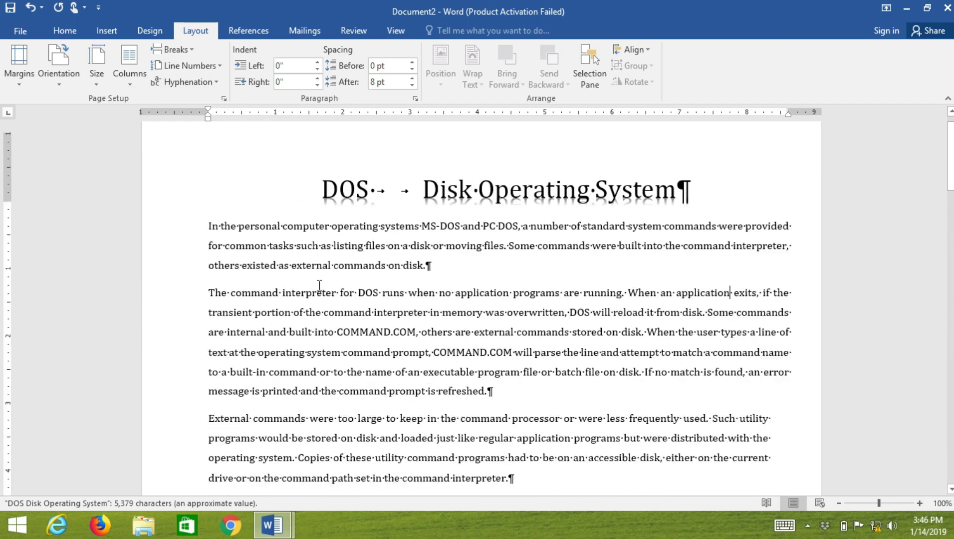
# - Return the page to Letter size and review the rewrapped text
pyautogui.click(96, 74)
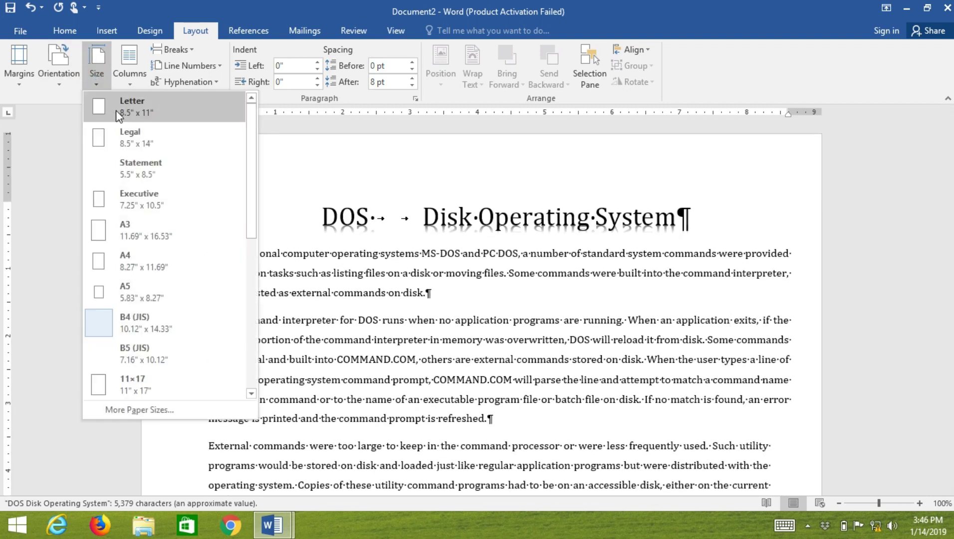
pyautogui.click(116, 111)
pyautogui.scroll(-5, 464, 245)
pyautogui.scroll(-5, 464, 245)
pyautogui.scroll(-5, 454, 235)
pyautogui.scroll(10, 454, 232)
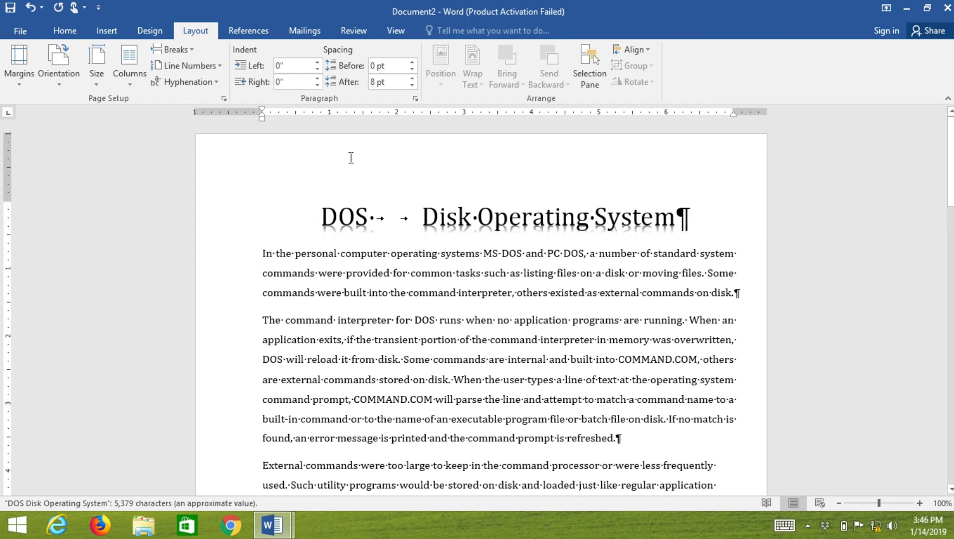
pyautogui.click(132, 82)
pyautogui.click(144, 132)
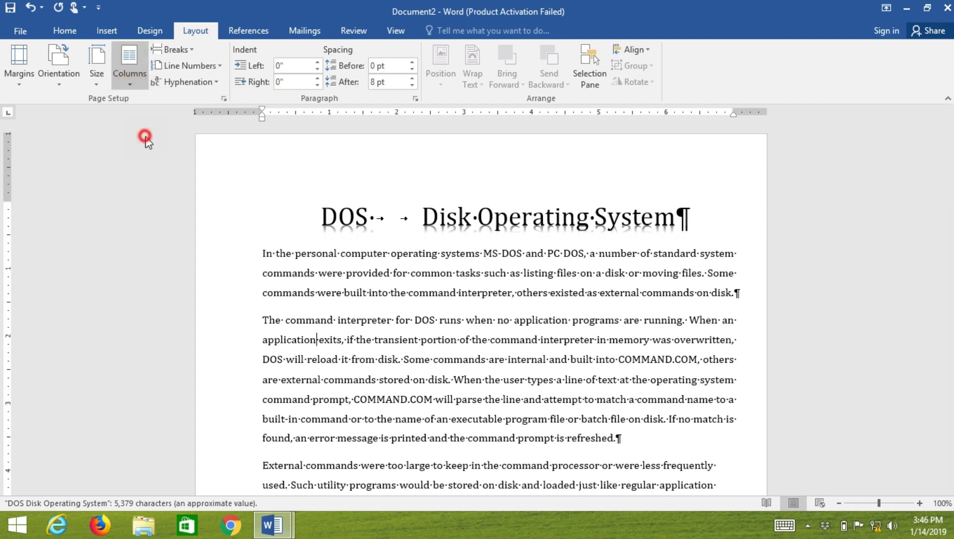
pyautogui.scroll(-5, 469, 245)
pyautogui.scroll(-5, 526, 268)
pyautogui.scroll(-5, 529, 268)
pyautogui.scroll(-3, 532, 268)
pyautogui.scroll(5, 532, 268)
pyautogui.scroll(5, 533, 268)
pyautogui.scroll(5, 532, 268)
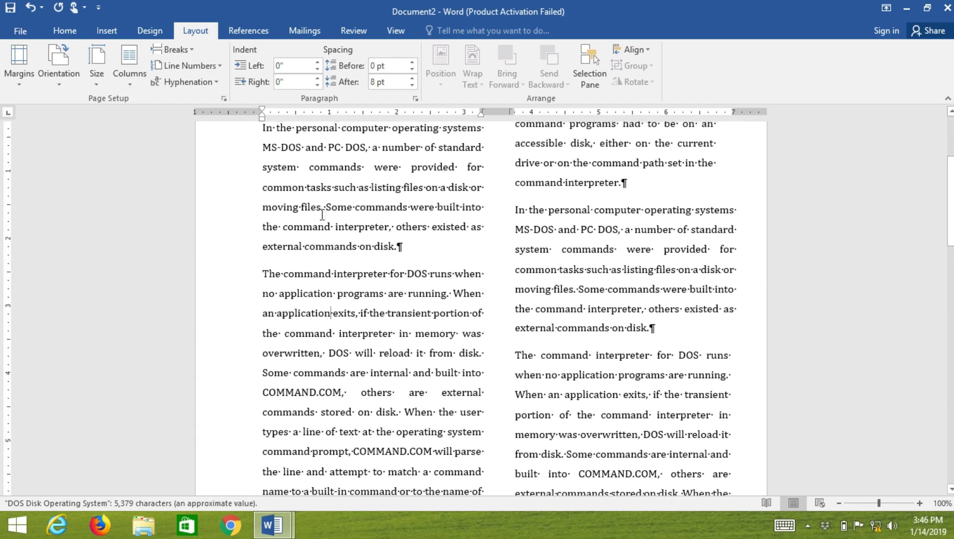
pyautogui.scroll(3, 533, 268)
pyautogui.click(121, 86)
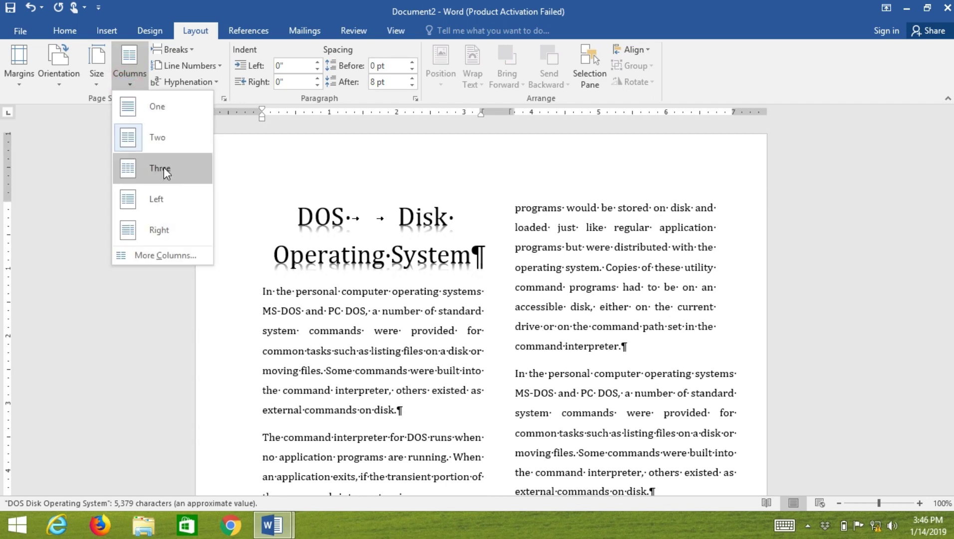
pyautogui.click(166, 168)
pyautogui.scroll(-3, 608, 384)
pyautogui.scroll(-5, 608, 384)
pyautogui.scroll(-3, 608, 384)
pyautogui.scroll(3, 608, 384)
pyautogui.scroll(5, 608, 384)
pyautogui.scroll(5, 593, 379)
pyautogui.click(131, 86)
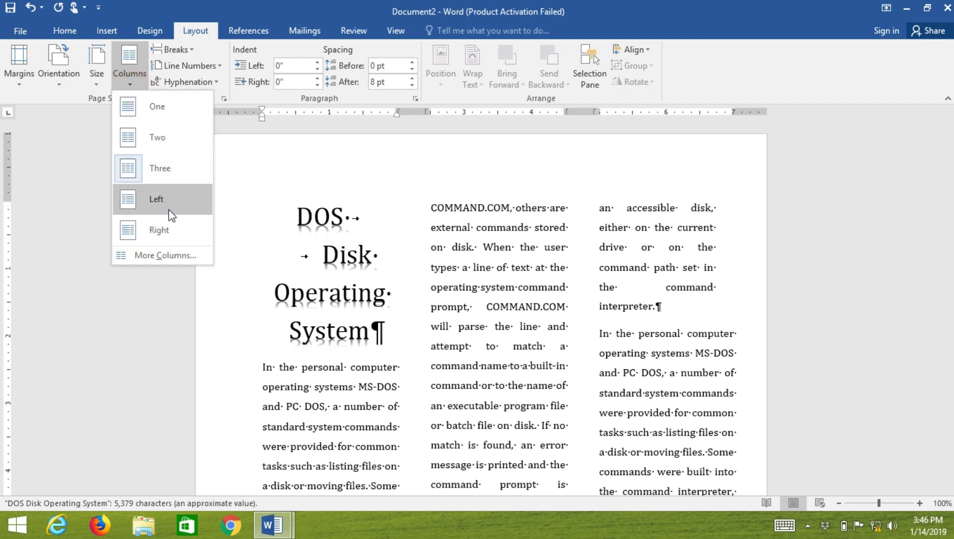
pyautogui.click(169, 255)
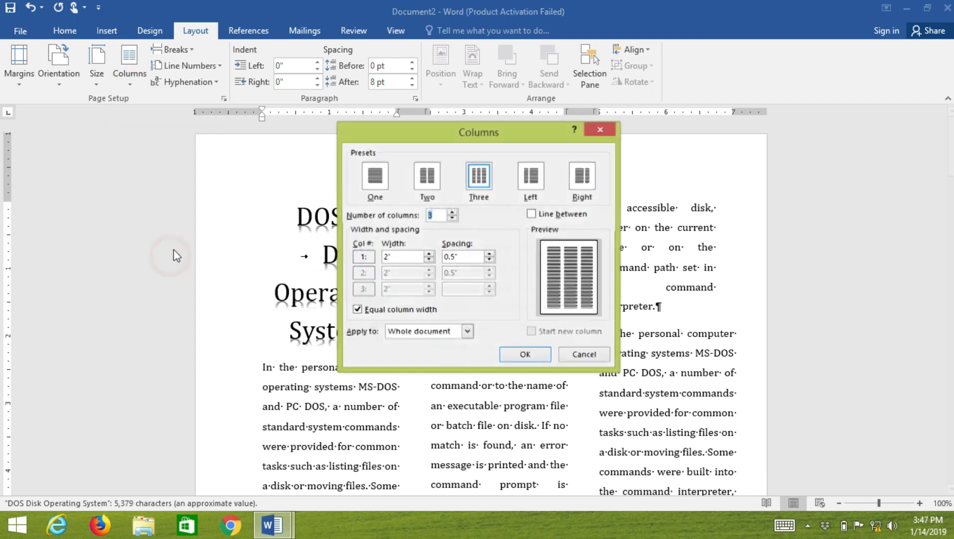
pyautogui.click(452, 215)
pyautogui.click(524, 356)
pyautogui.scroll(-8, 548, 344)
pyautogui.scroll(3, 548, 345)
pyautogui.scroll(3, 548, 345)
pyautogui.scroll(2, 548, 344)
pyautogui.click(130, 80)
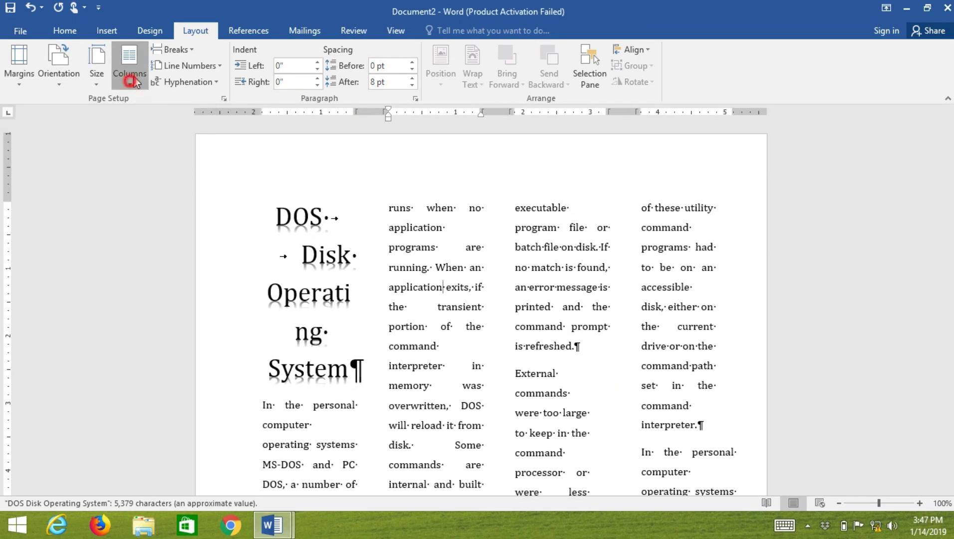
pyautogui.click(162, 199)
pyautogui.scroll(-8, 481, 296)
pyautogui.scroll(6, 480, 296)
pyautogui.scroll(5, 480, 296)
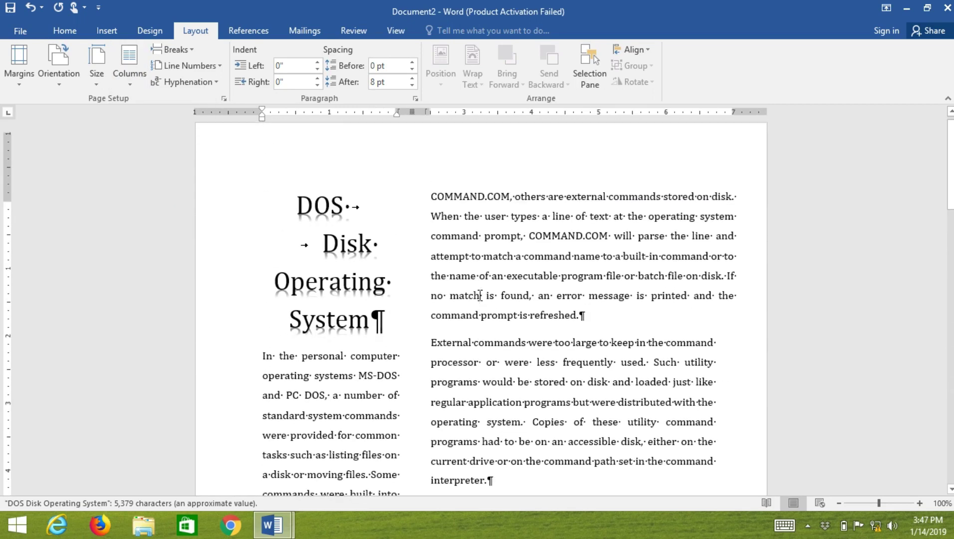
pyautogui.click(128, 86)
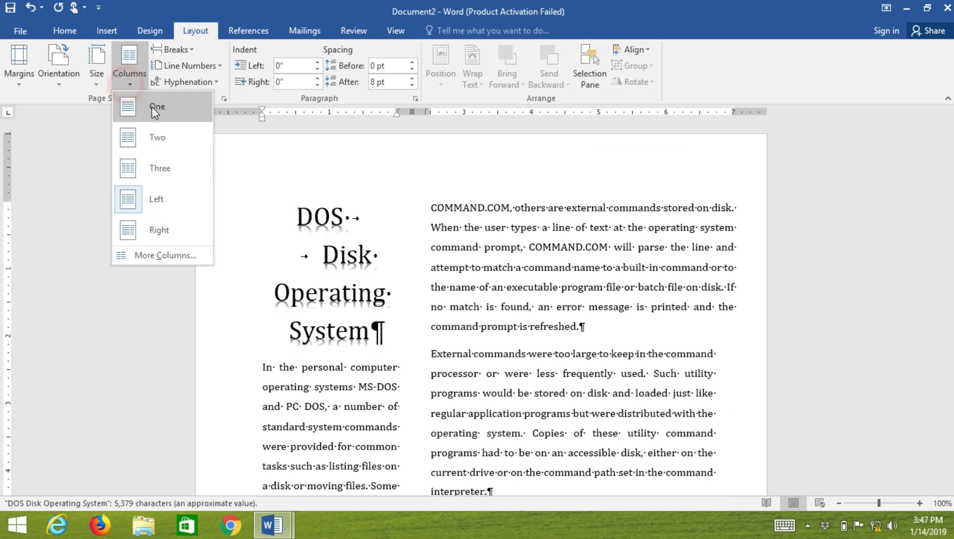
pyautogui.click(167, 230)
pyautogui.scroll(-7, 509, 242)
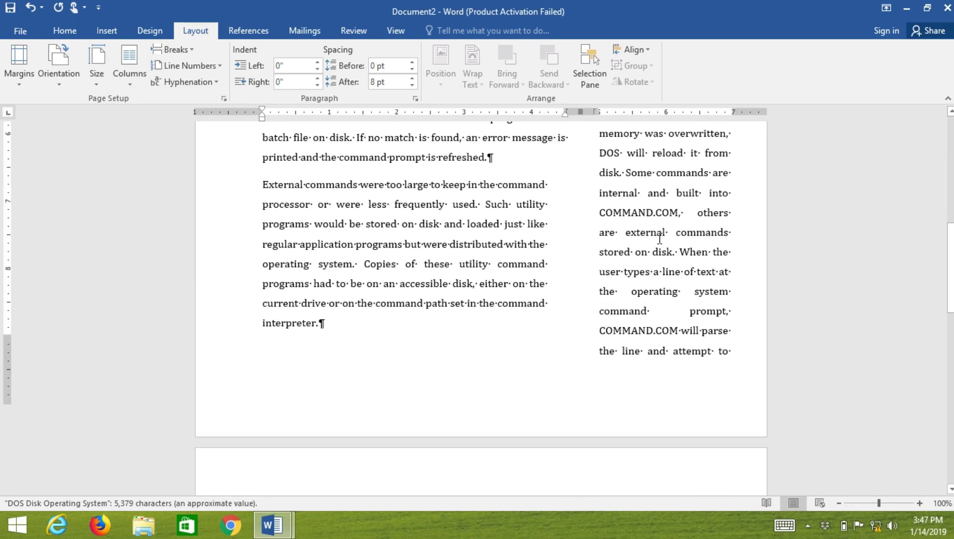
pyautogui.scroll(4, 341, 203)
pyautogui.scroll(4, 340, 203)
pyautogui.click(130, 79)
pyautogui.click(156, 113)
pyautogui.click(520, 339)
pyautogui.scroll(-3, 522, 339)
# - Put the insertion point just before 'External' at the start of the third paragraph
pyautogui.click(633, 286)
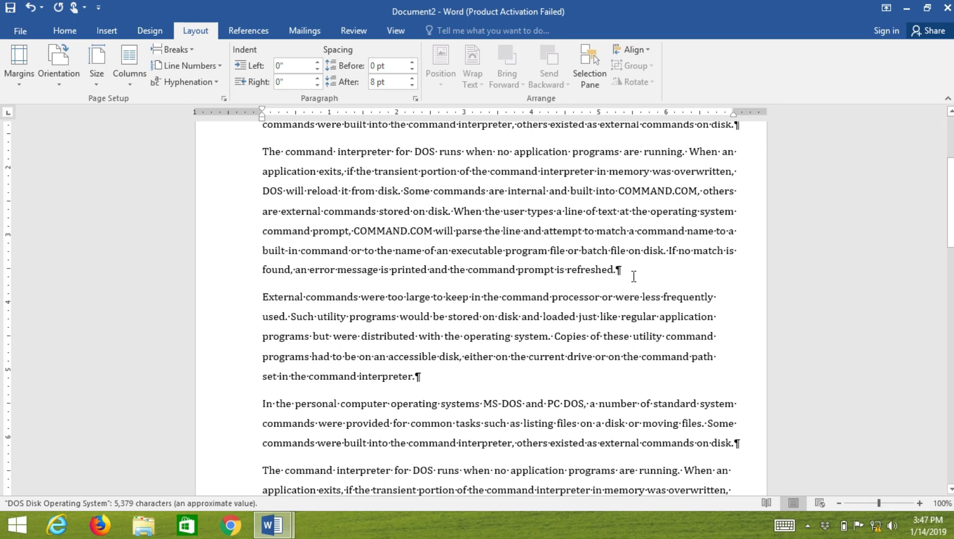
pyautogui.click(266, 298)
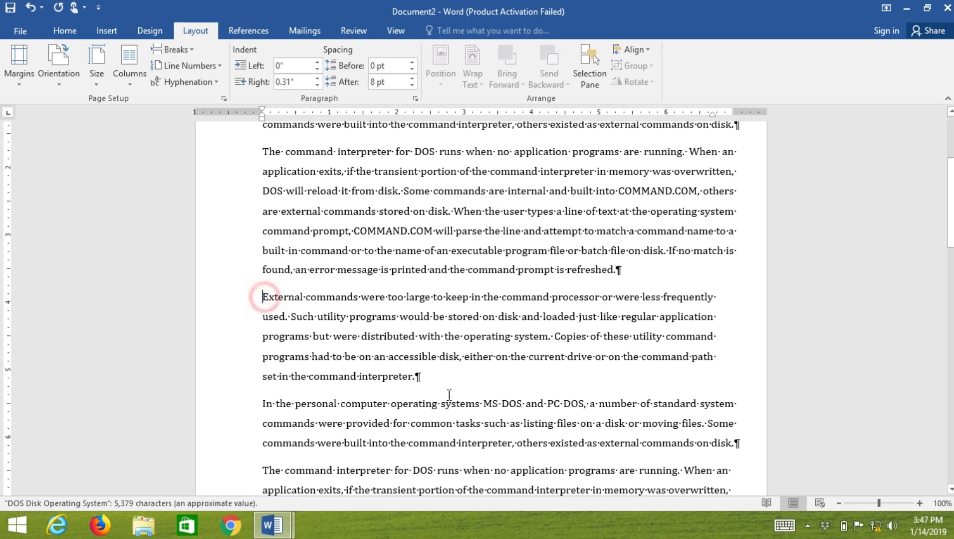
# - In More Columns, choose the Two preset applied to 'This point forward'
pyautogui.click(131, 80)
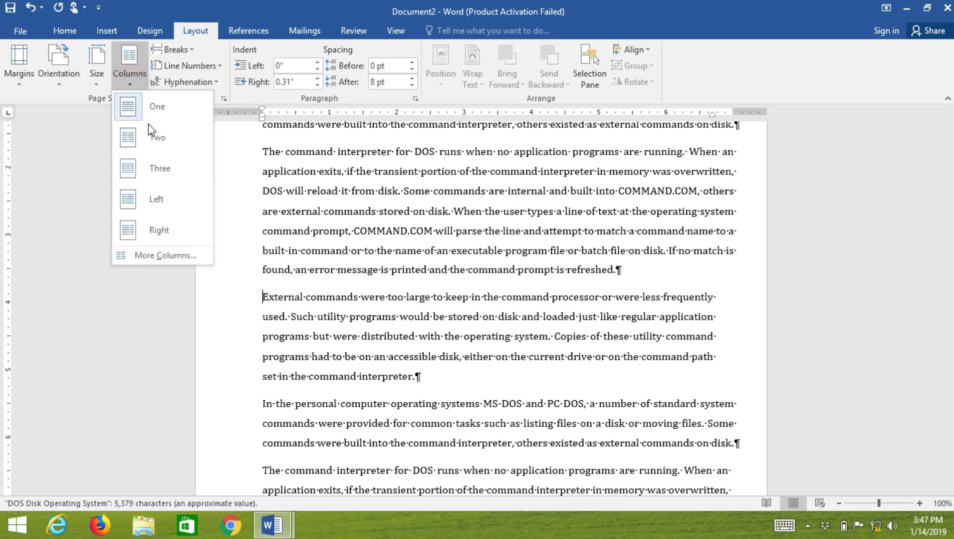
pyautogui.click(160, 257)
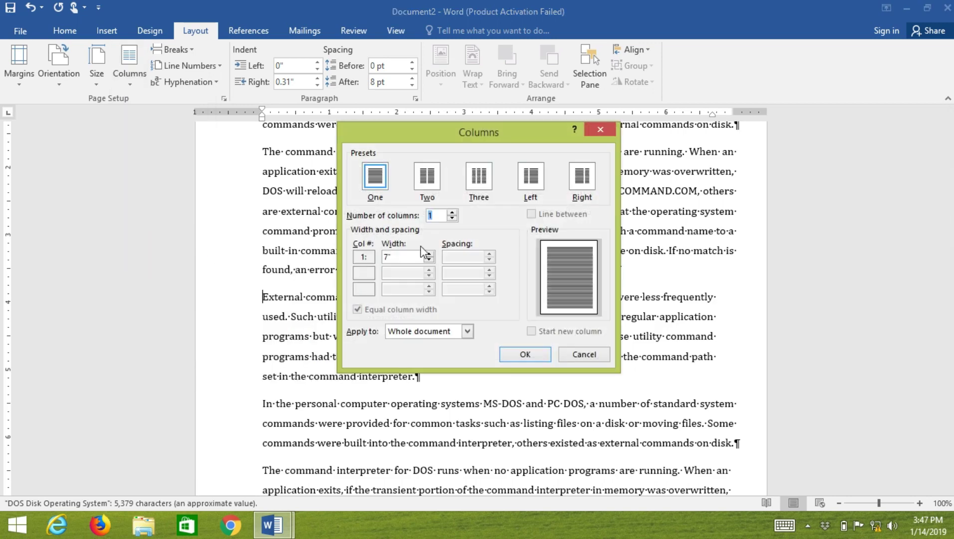
pyautogui.moveTo(477, 134); pyautogui.dragTo(655, 87)
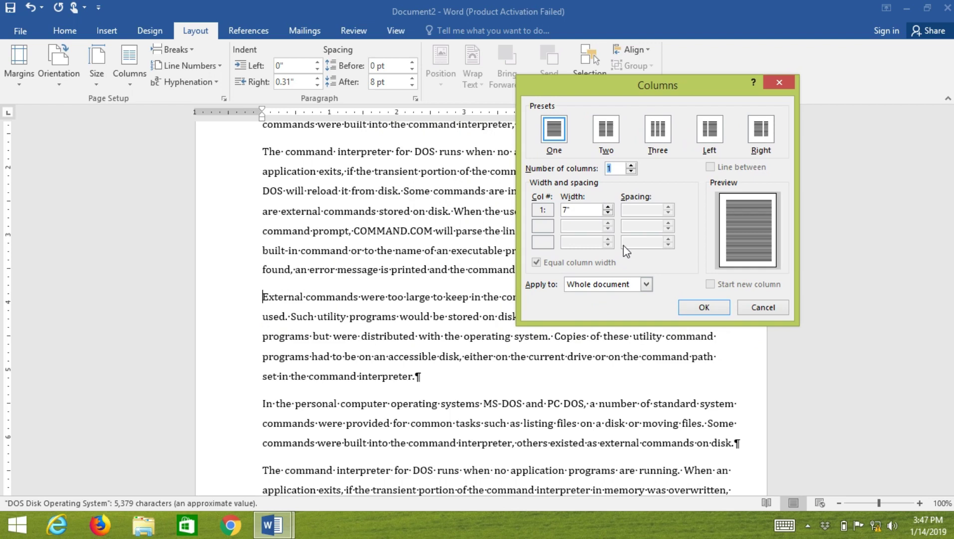
pyautogui.click(645, 284)
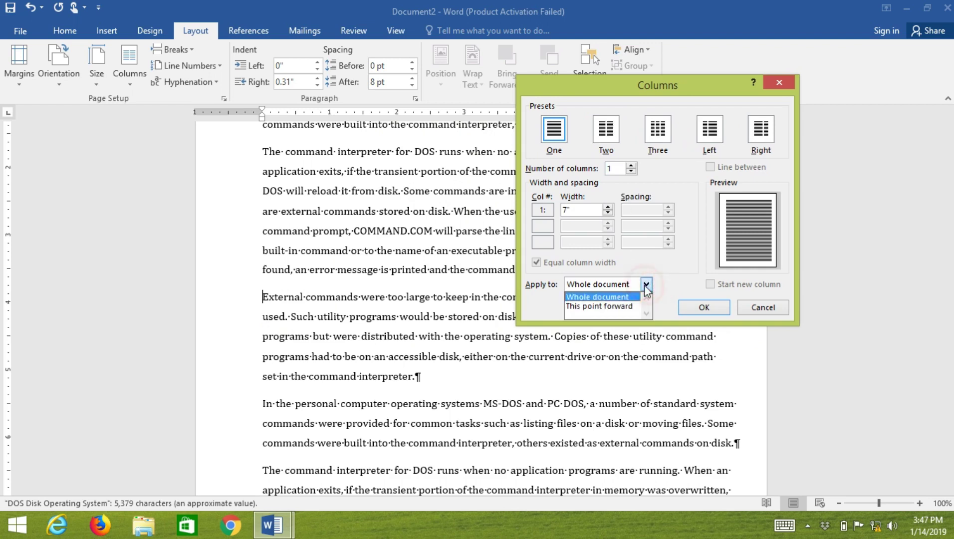
pyautogui.click(627, 308)
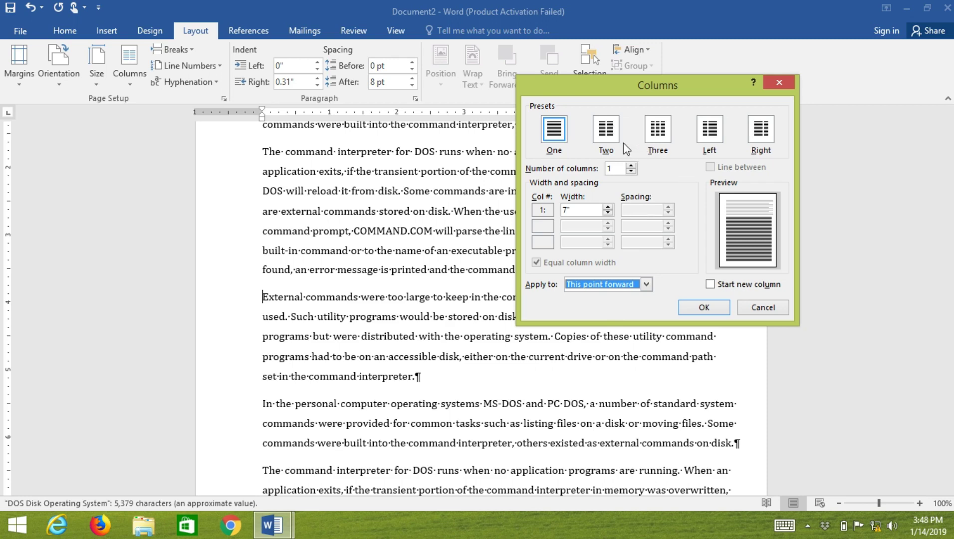
pyautogui.click(612, 132)
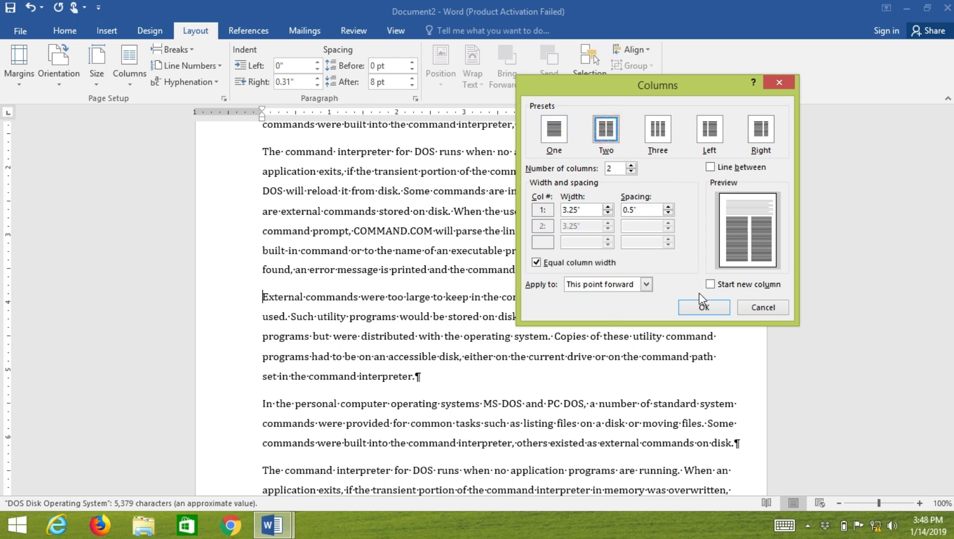
pyautogui.click(703, 307)
# - Scroll into the two-column section and click before the repeated 'In the personal computer operating systems' paragraph
pyautogui.scroll(3, 507, 308)
pyautogui.scroll(1, 450, 366)
pyautogui.scroll(-3, 451, 366)
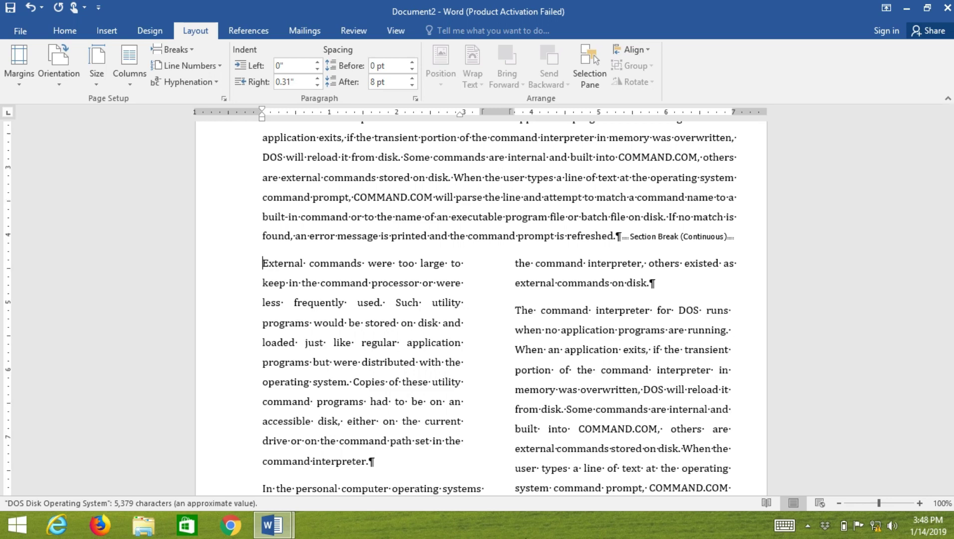
pyautogui.scroll(-4, 446, 428)
pyautogui.click(264, 286)
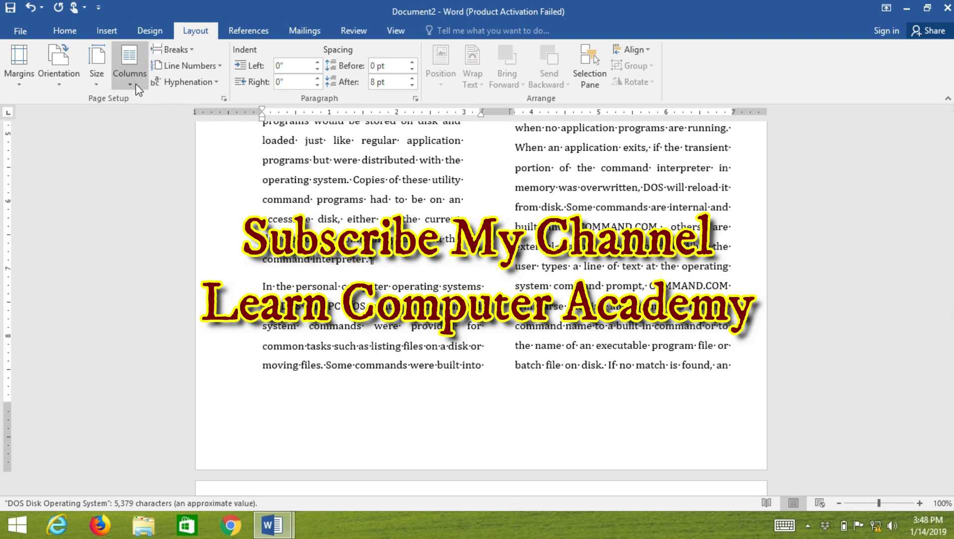
pyautogui.click(129, 65)
pyautogui.click(151, 255)
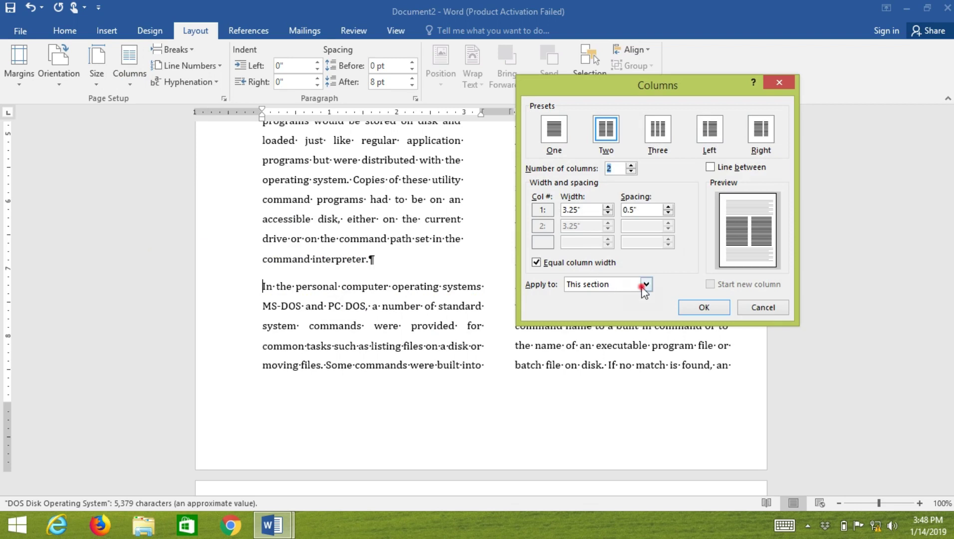
pyautogui.click(643, 285)
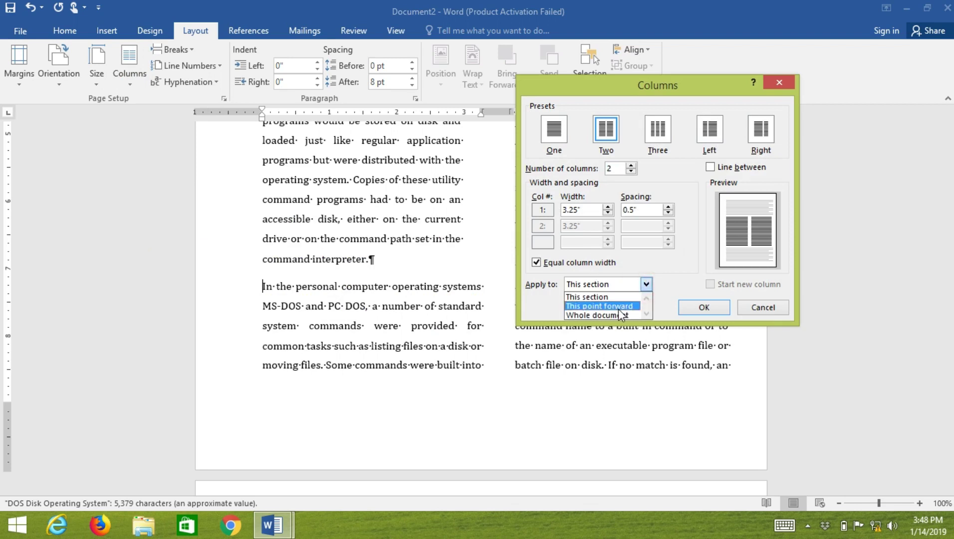
pyautogui.click(762, 307)
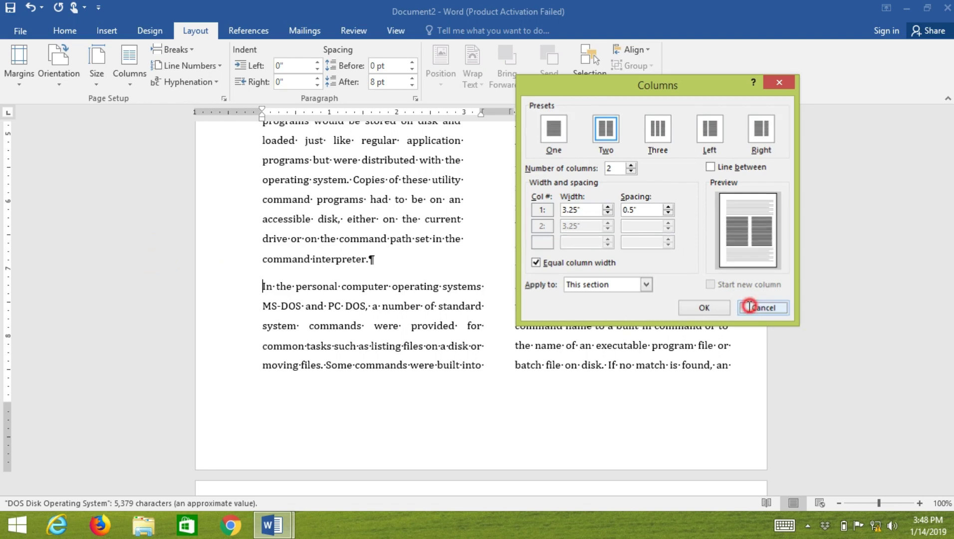
pyautogui.scroll(3, 486, 353)
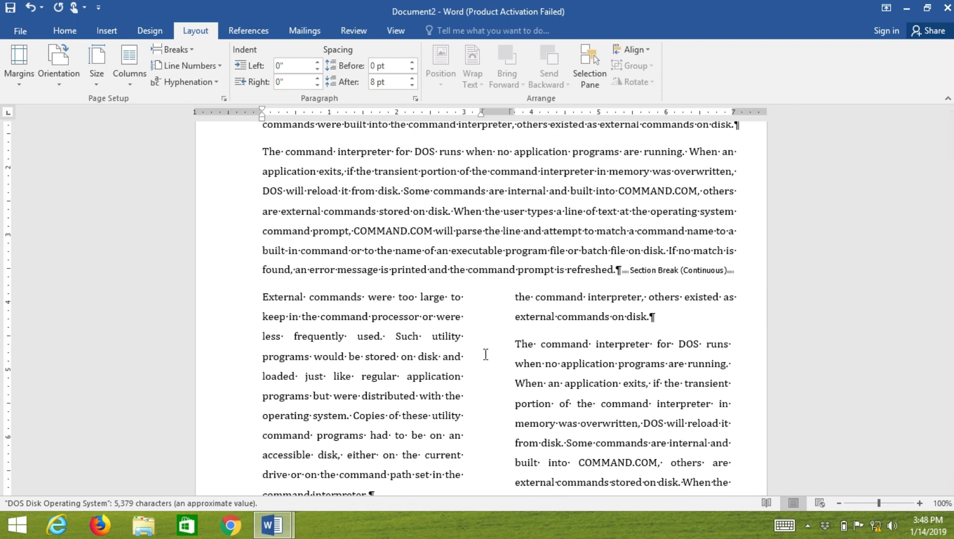
pyautogui.scroll(-5, 486, 354)
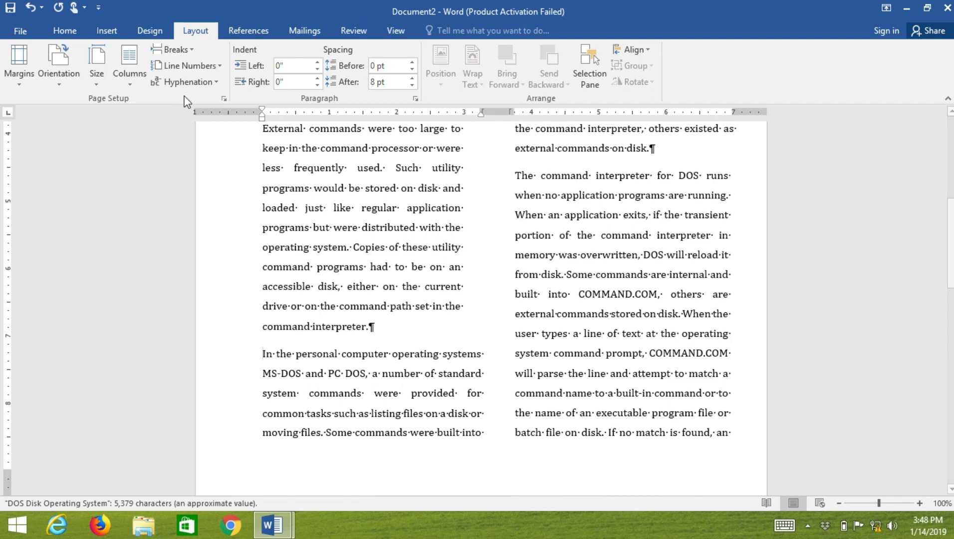
# - Apply a three-column layout from this point forward in the More Columns dialog
pyautogui.click(126, 86)
pyautogui.click(153, 249)
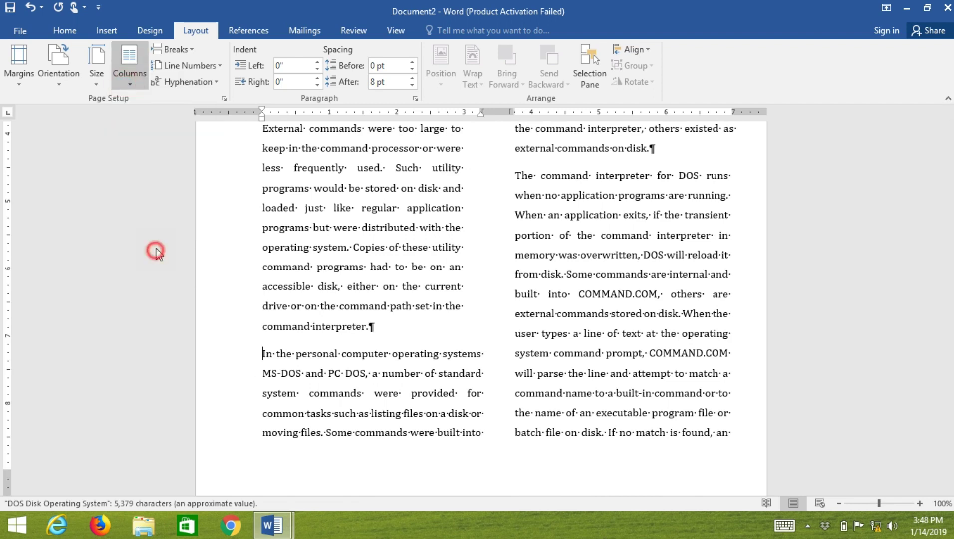
pyautogui.click(606, 285)
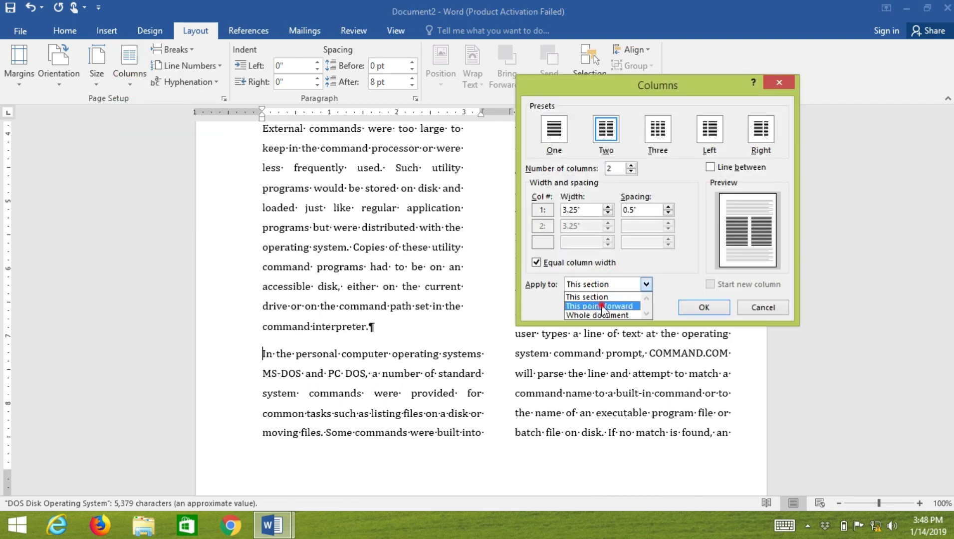
pyautogui.click(606, 305)
pyautogui.click(658, 132)
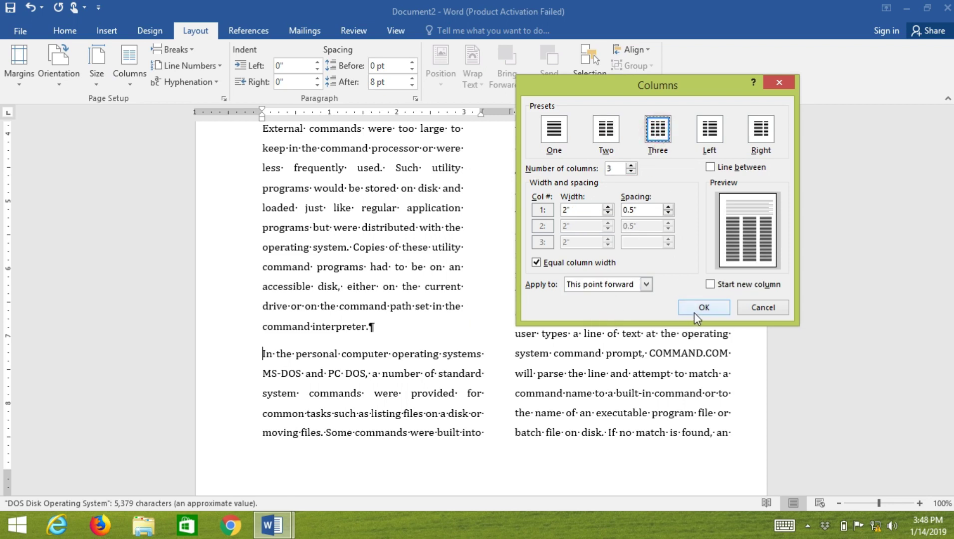
pyautogui.click(695, 310)
# - Place the insertion point in the External commands paragraph
pyautogui.scroll(2, 573, 360)
pyautogui.scroll(2, 574, 360)
pyautogui.scroll(-1, 431, 345)
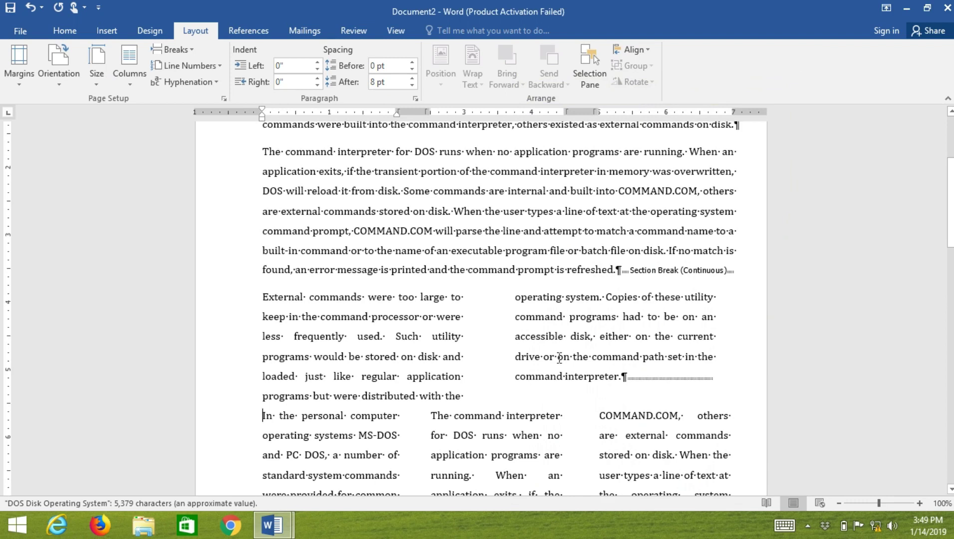
pyautogui.scroll(-2, 559, 357)
pyautogui.scroll(-1, 623, 339)
pyautogui.scroll(-1, 708, 311)
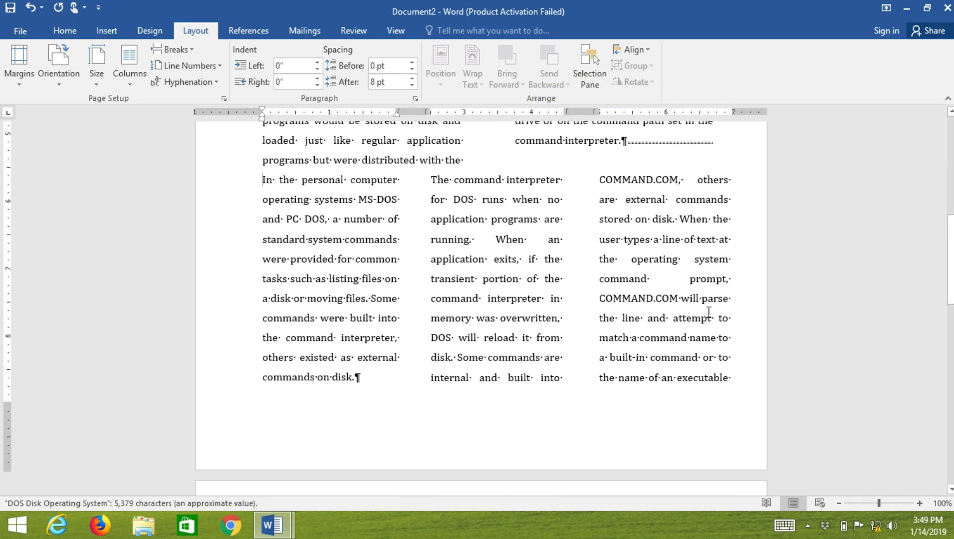
pyautogui.scroll(-2, 706, 349)
pyautogui.scroll(-2, 696, 260)
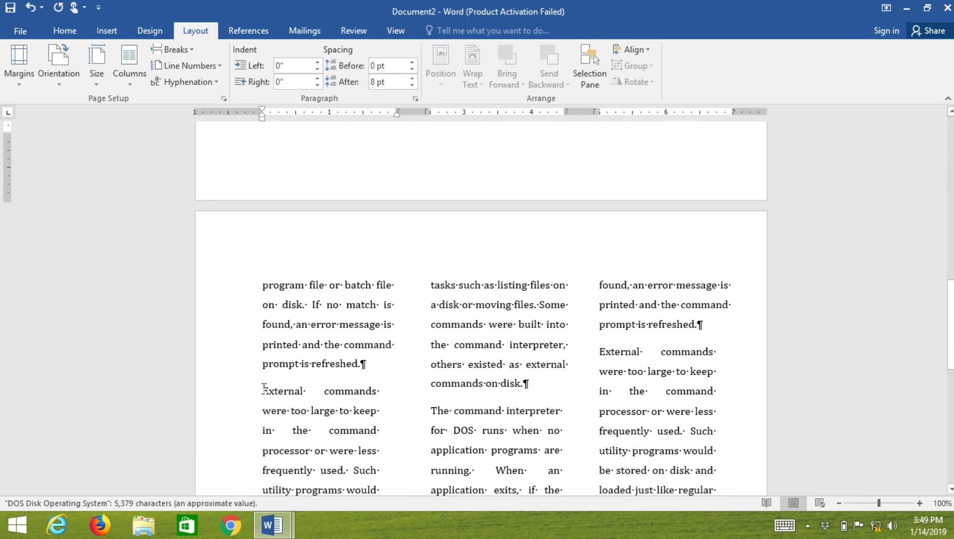
pyautogui.click(263, 390)
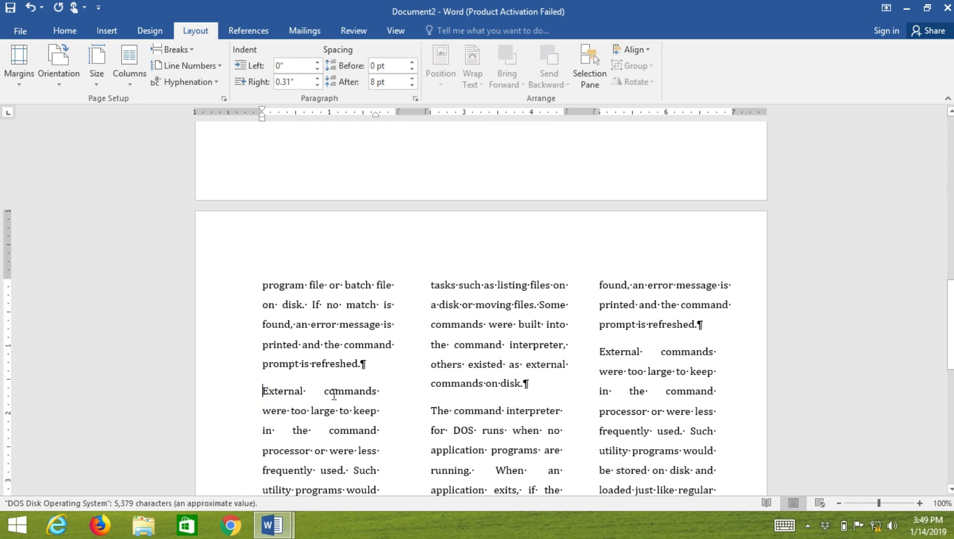
# - Apply a one-column layout from this point forward in the More Columns dialog
pyautogui.click(138, 81)
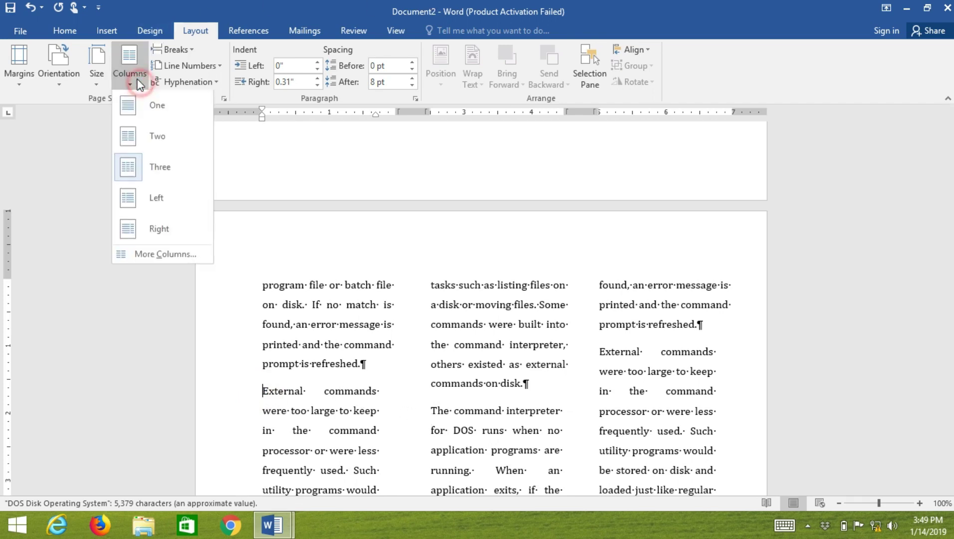
pyautogui.click(165, 254)
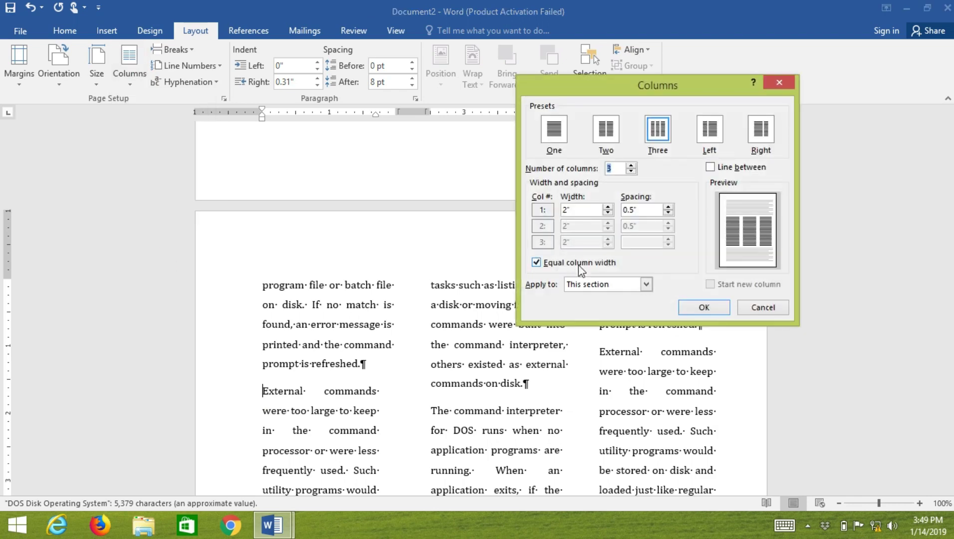
pyautogui.click(633, 284)
pyautogui.click(589, 306)
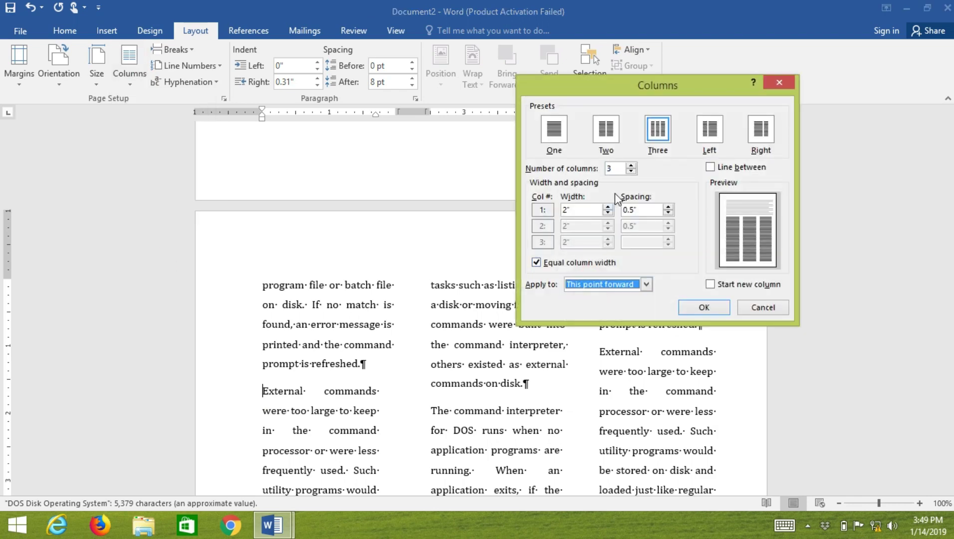
pyautogui.click(557, 133)
pyautogui.click(704, 306)
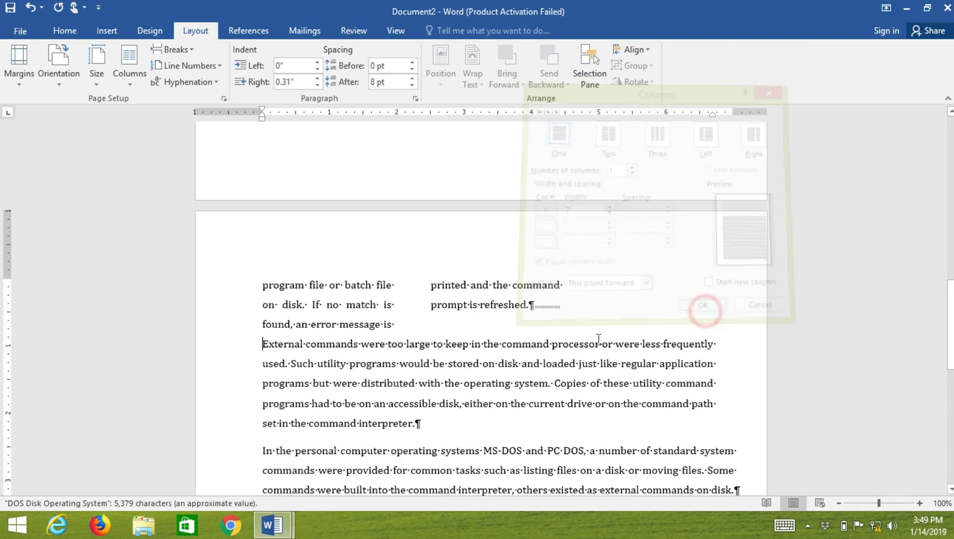
# - Undo twice to review the earlier two- and three-column sections
pyautogui.scroll(3, 560, 399)
pyautogui.scroll(2, 557, 398)
pyautogui.scroll(4, 574, 301)
pyautogui.scroll(3, 552, 296)
pyautogui.scroll(-9, 552, 304)
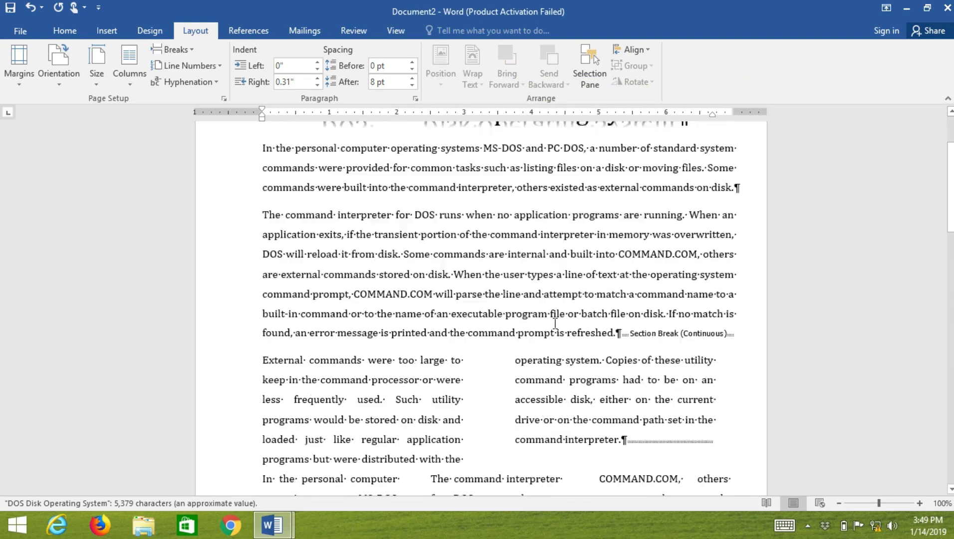
pyautogui.hotkey('ctrl', 'z')
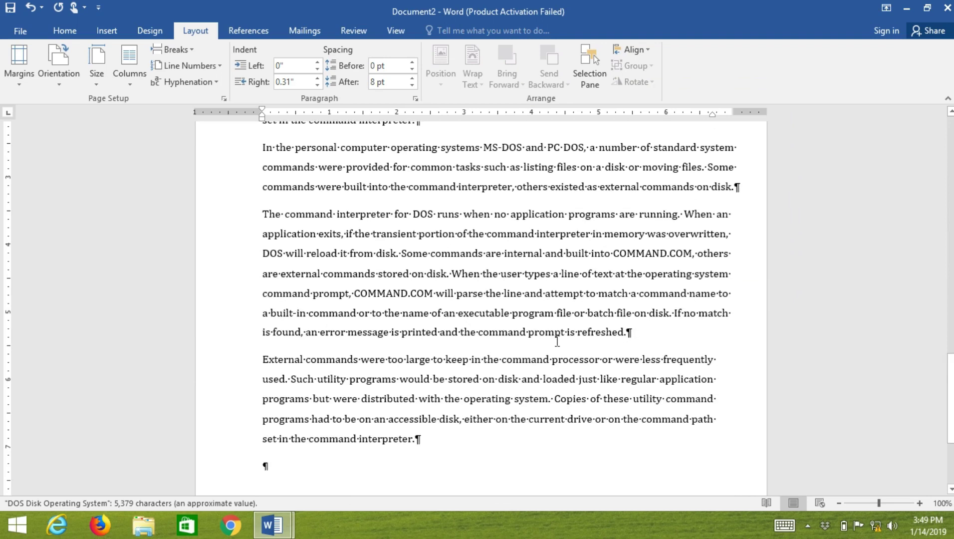
pyautogui.hotkey('ctrl', 'z')
pyautogui.hotkey('ctrl', 'z')
pyautogui.hotkey('ctrl', 'z')
pyautogui.hotkey('ctrl', 'z')
pyautogui.scroll(-3, 556, 341)
pyautogui.scroll(1, 548, 300)
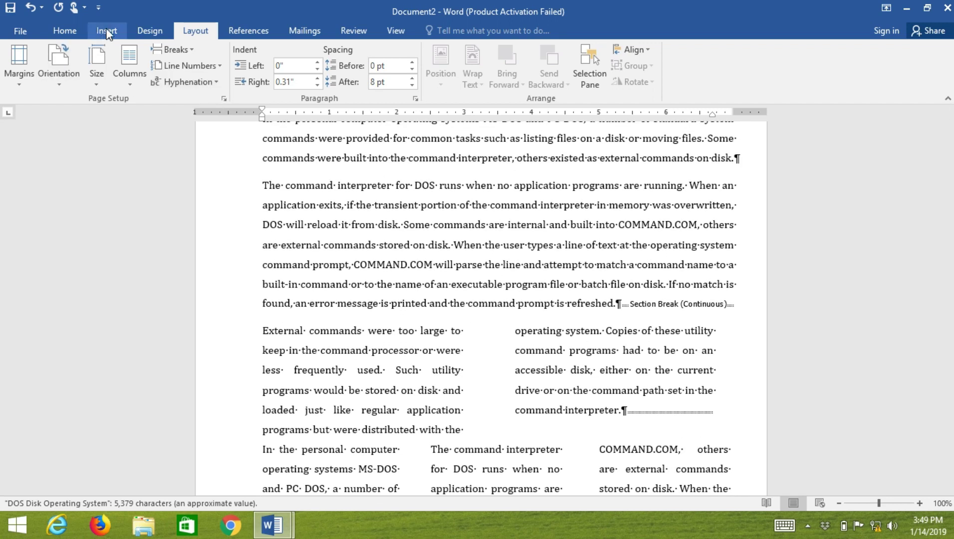
# - Browse to BACK_UPData (D:) > Photo_ShopCollection and select 15-brochure-design-tea.preview as the picture
pyautogui.click(106, 31)
pyautogui.click(136, 73)
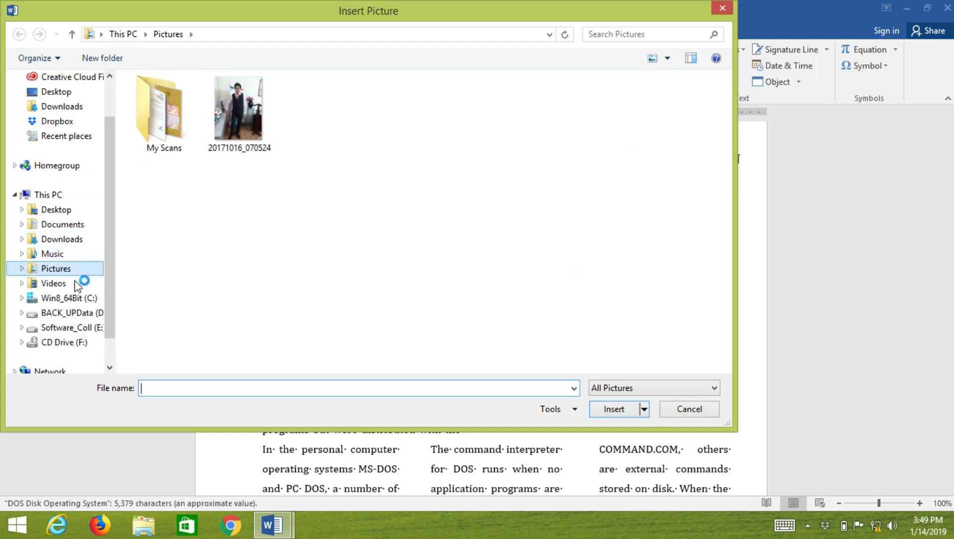
pyautogui.click(101, 313)
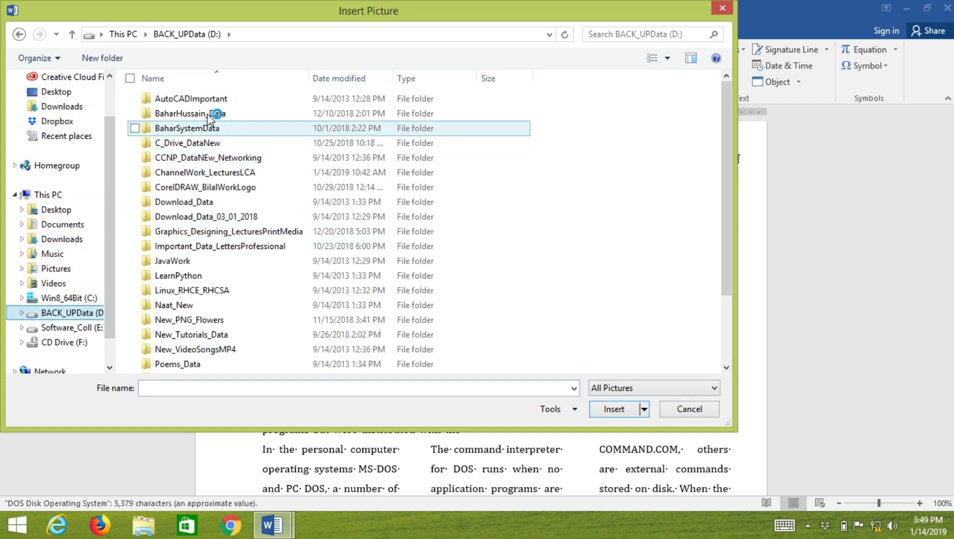
pyautogui.doubleClick(212, 110)
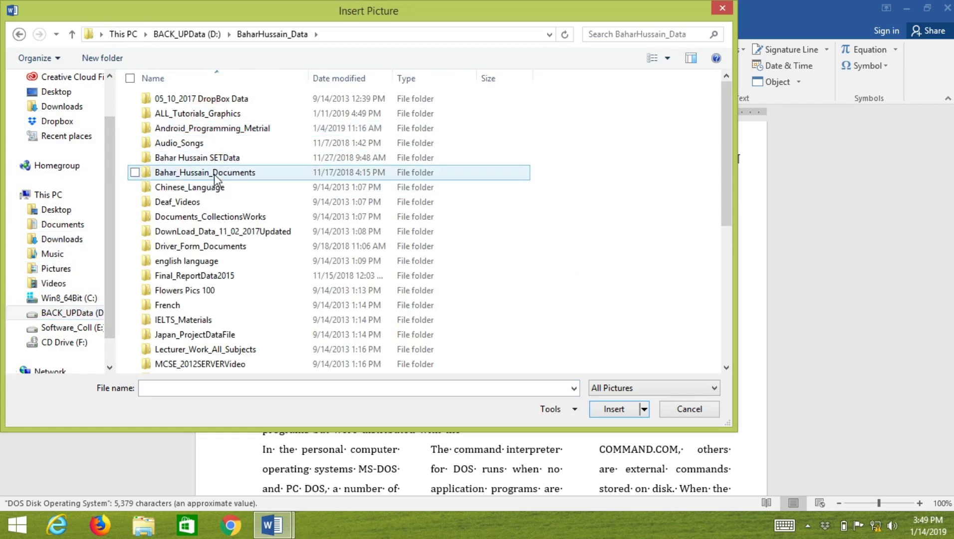
pyautogui.scroll(-2, 216, 300)
pyautogui.scroll(-3, 216, 302)
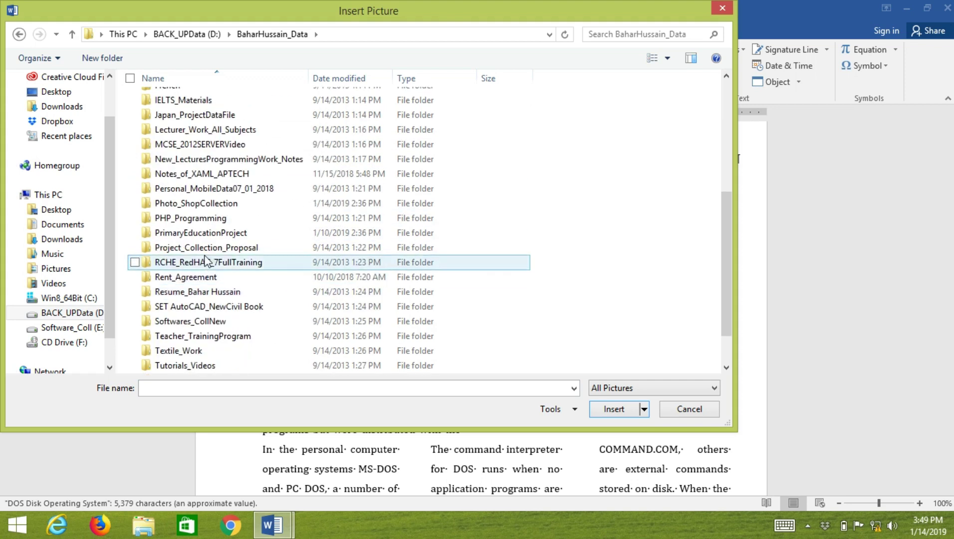
pyautogui.doubleClick(197, 204)
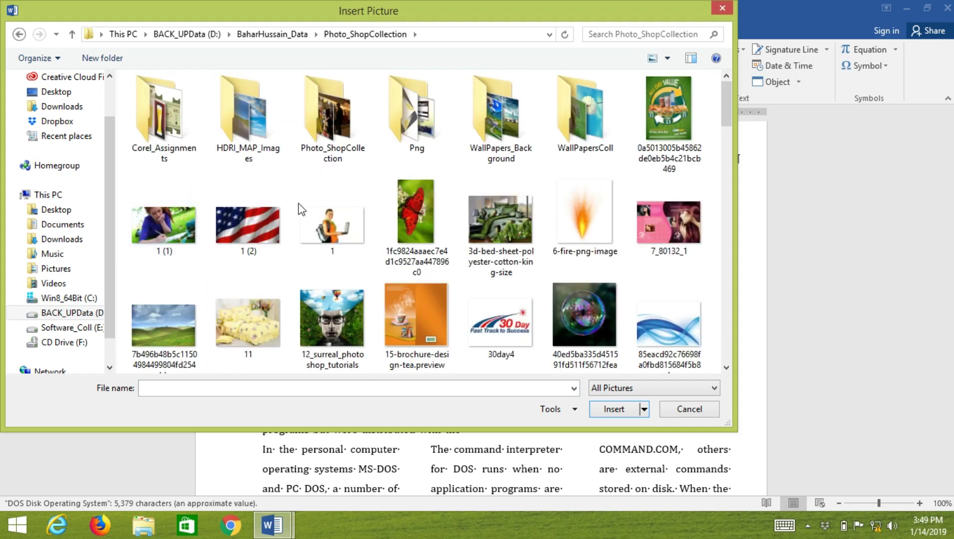
pyautogui.click(415, 318)
# - Insert the tea brochure picture and drag its corner to shrink it from 6.88" to 2.51"
pyautogui.click(614, 409)
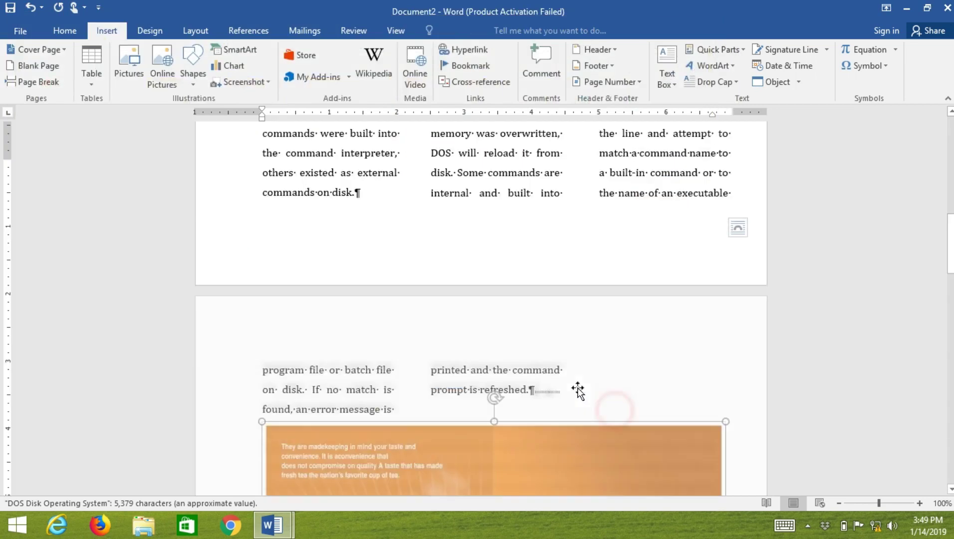
pyautogui.scroll(-5, 563, 350)
pyautogui.scroll(-4, 640, 389)
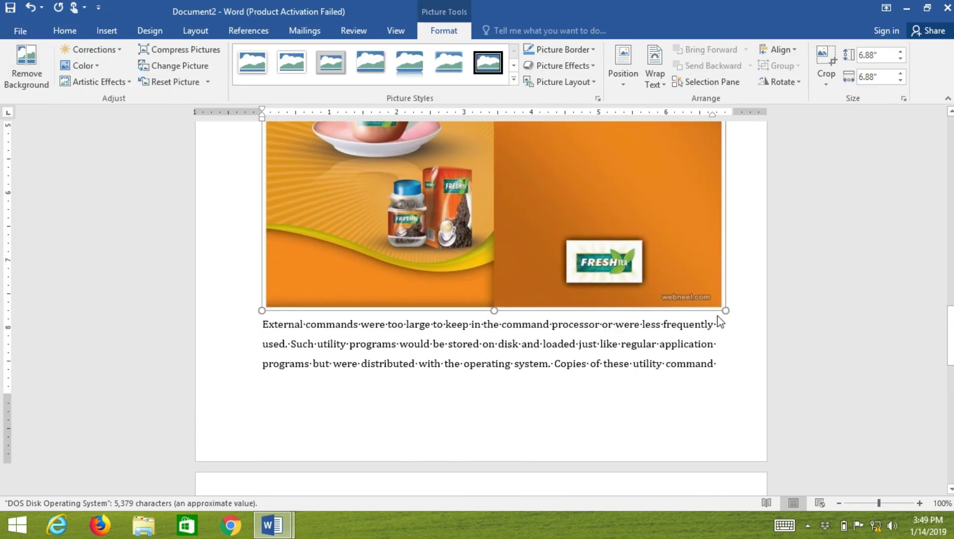
pyautogui.moveTo(724, 314); pyautogui.dragTo(480, 148)
pyautogui.scroll(6, 485, 344)
pyautogui.scroll(3, 485, 344)
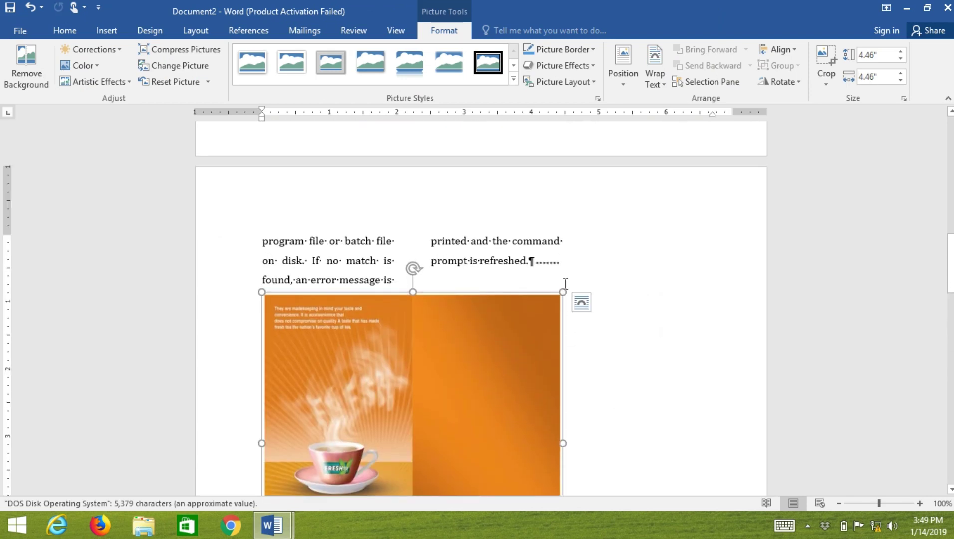
pyautogui.moveTo(561, 291); pyautogui.dragTo(388, 375)
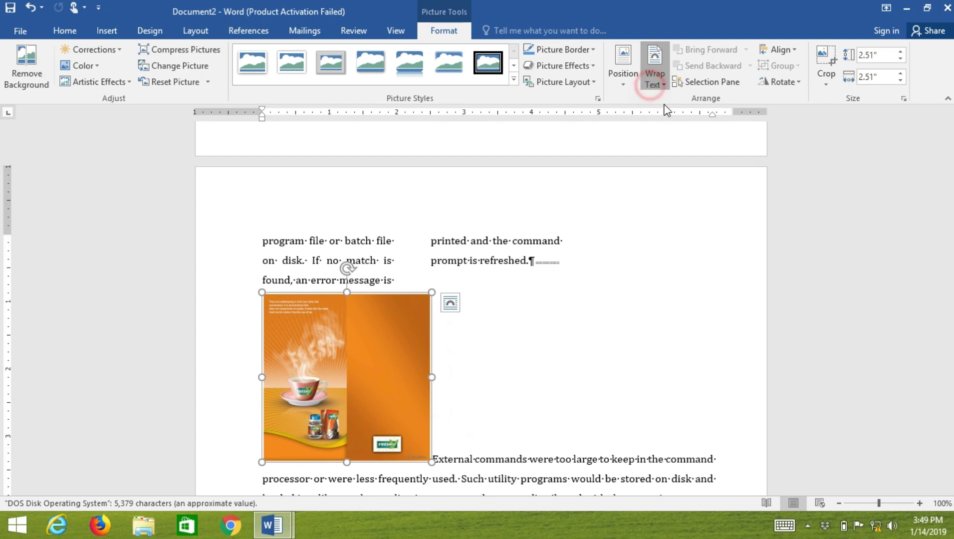
# - Set text wrapping on the tea picture and move it beside the column text
pyautogui.click(662, 85)
pyautogui.click(349, 387)
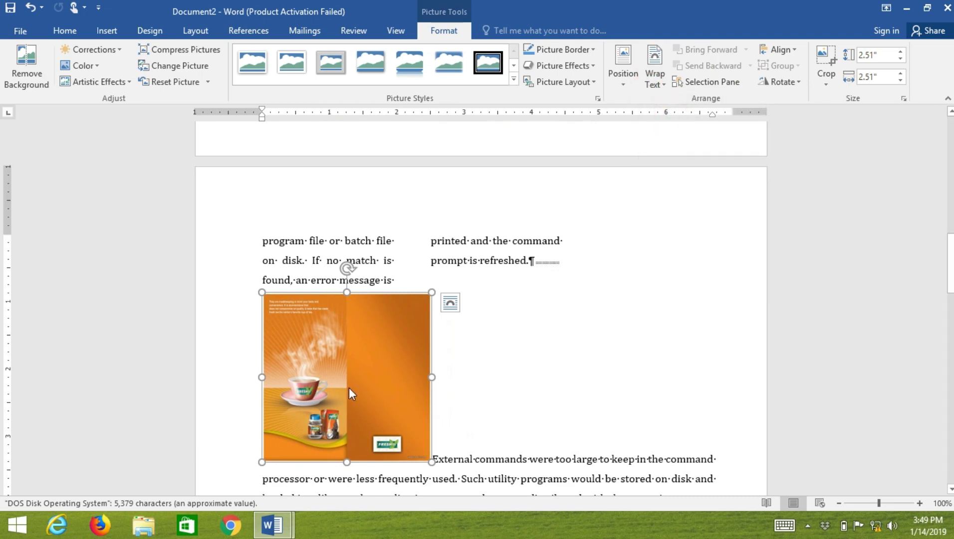
pyautogui.moveTo(381, 371); pyautogui.dragTo(473, 298)
pyautogui.scroll(3, 459, 434)
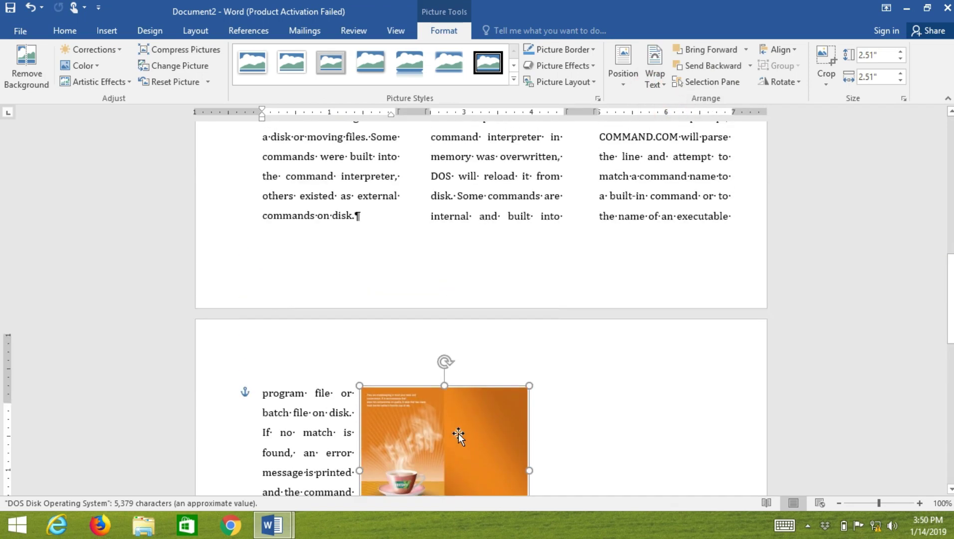
pyautogui.moveTo(464, 228); pyautogui.dragTo(489, 245)
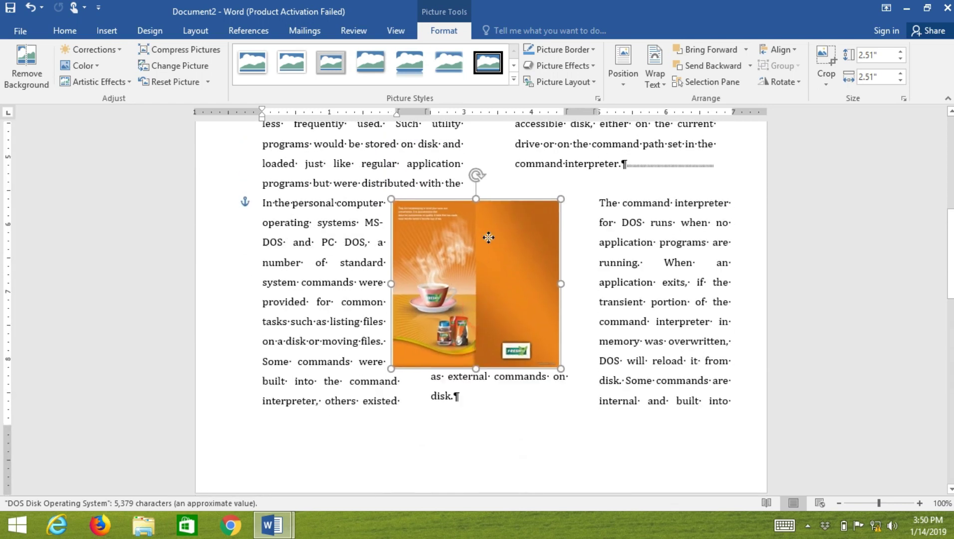
pyautogui.scroll(5, 490, 327)
pyautogui.moveTo(489, 246); pyautogui.dragTo(489, 325)
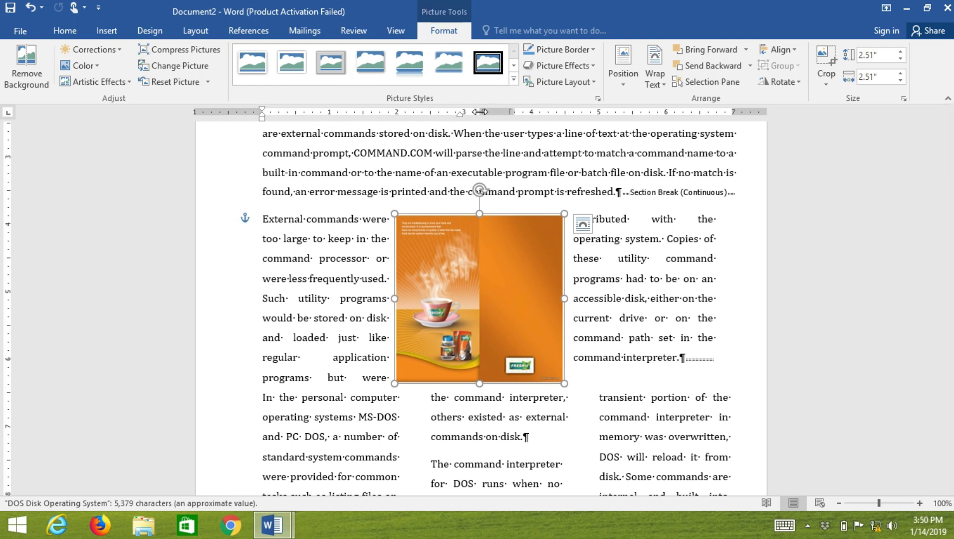
# - Drag the ruler column marker left to narrow the left column and widen the right
pyautogui.moveTo(480, 112)
pyautogui.mouseDown()
pyautogui.moveTo(404, 112)
pyautogui.moveTo(475, 113)
pyautogui.moveTo(462, 113)
pyautogui.mouseUp()
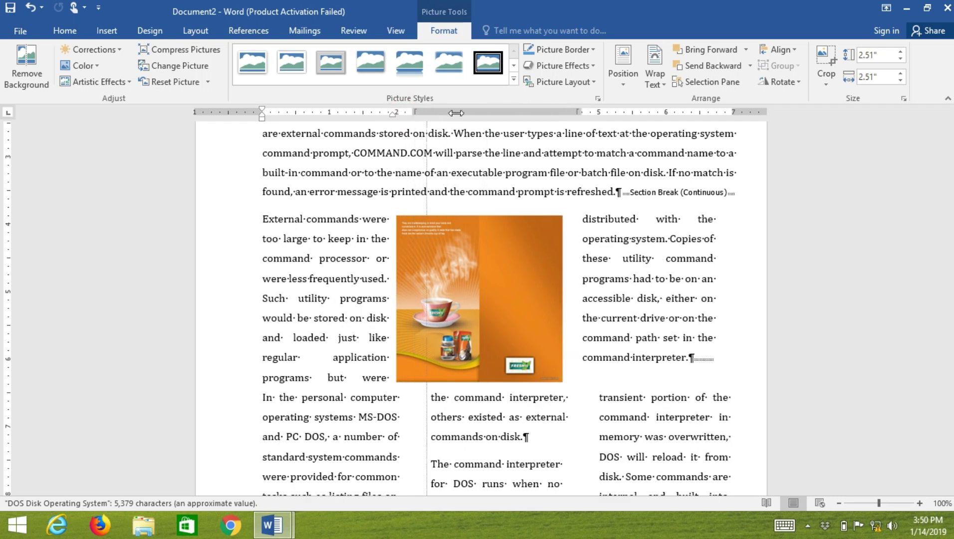
pyautogui.click(522, 266)
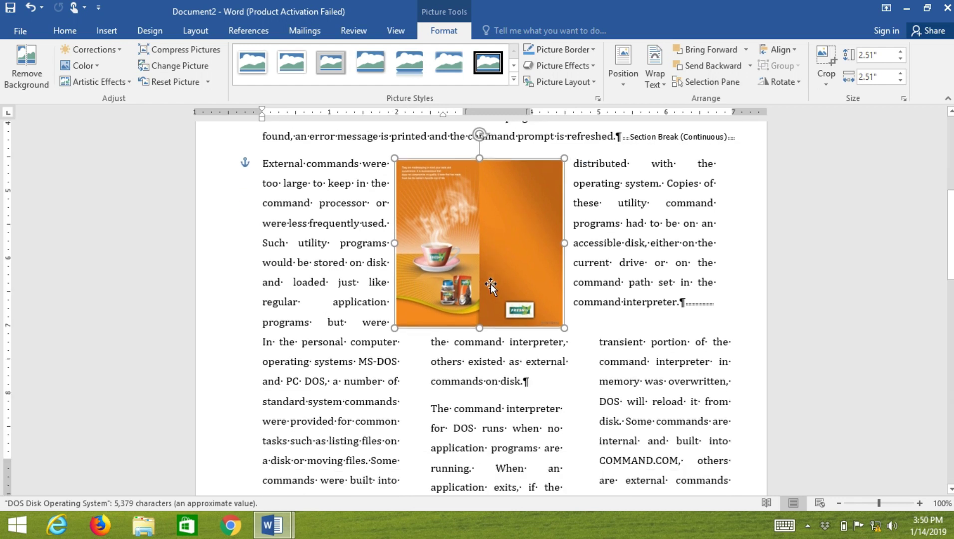
pyautogui.scroll(-2, 490, 284)
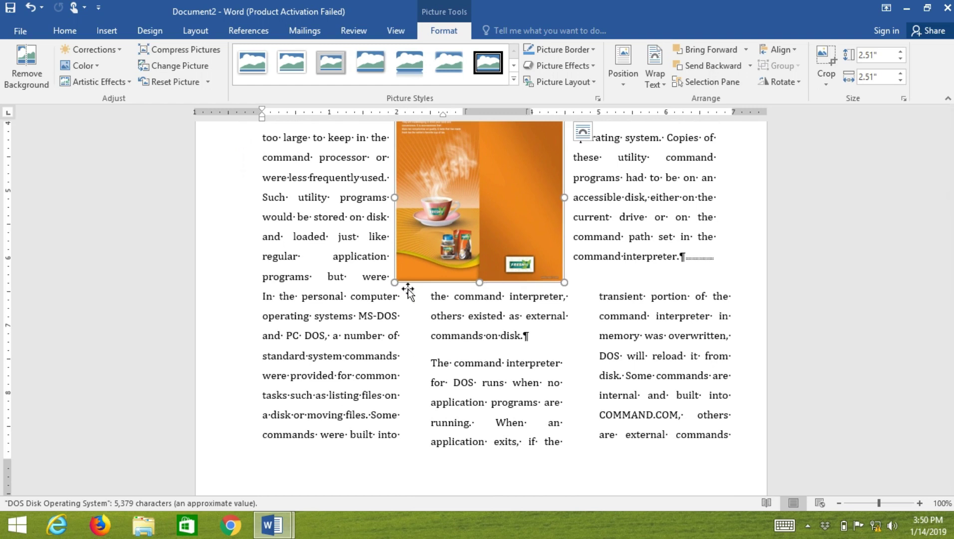
pyautogui.click(387, 296)
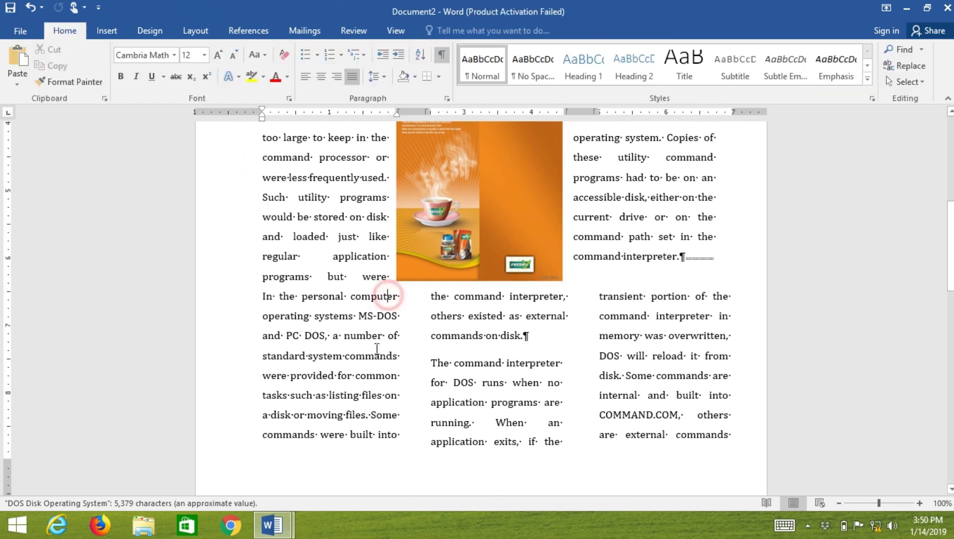
# - Return to the Layout tab and undo the last two changes with Ctrl+Z
pyautogui.click(107, 31)
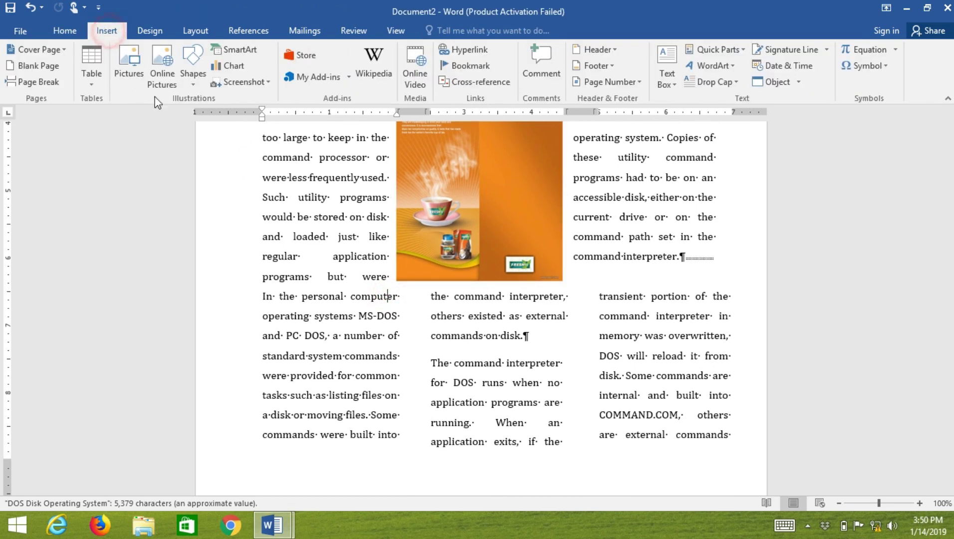
pyautogui.click(208, 28)
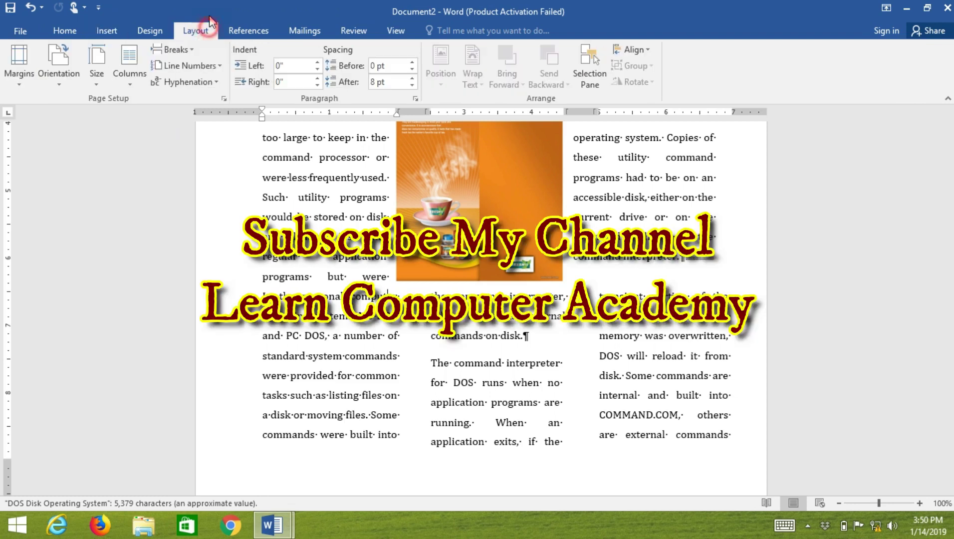
pyautogui.click(134, 83)
pyautogui.click(301, 285)
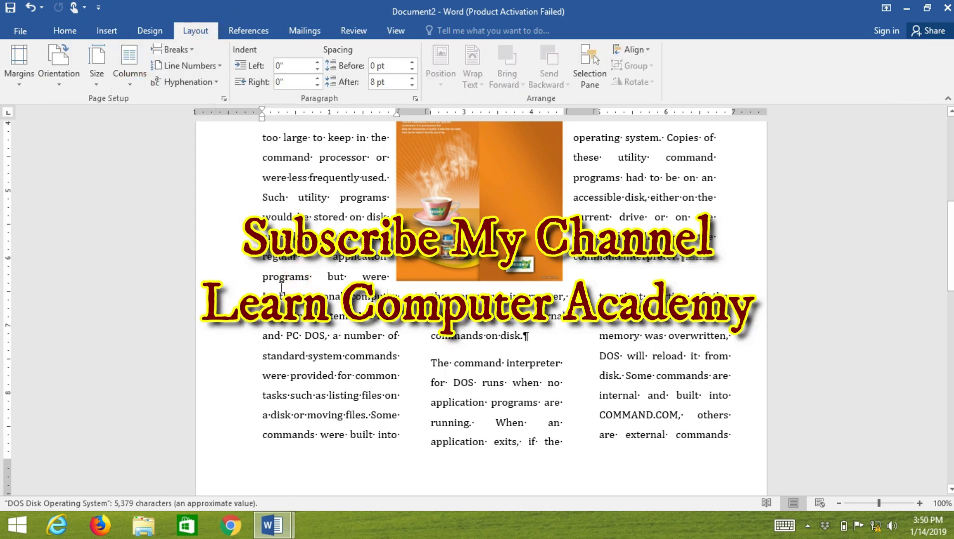
pyautogui.hotkey('ctrl', 'z')
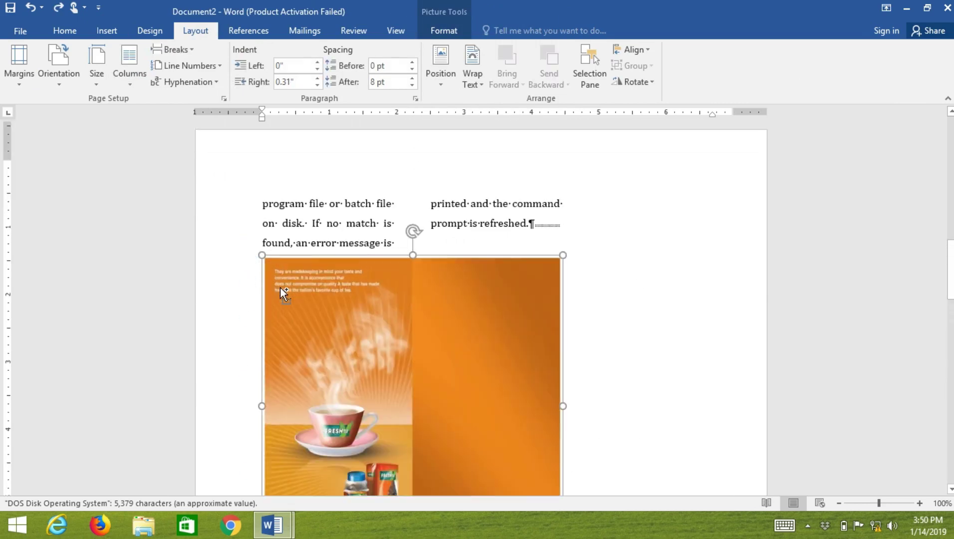
pyautogui.hotkey('ctrl', 'z')
pyautogui.hotkey('ctrl', 'z')
pyautogui.hotkey('ctrl', 'z')
pyautogui.hotkey('ctrl', 'z')
pyautogui.hotkey('ctrl', 'z')
# - Put the insertion point right after 'disk.' at the end of the MS-DOS paragraph
pyautogui.scroll(3, 351, 313)
pyautogui.scroll(-7, 357, 310)
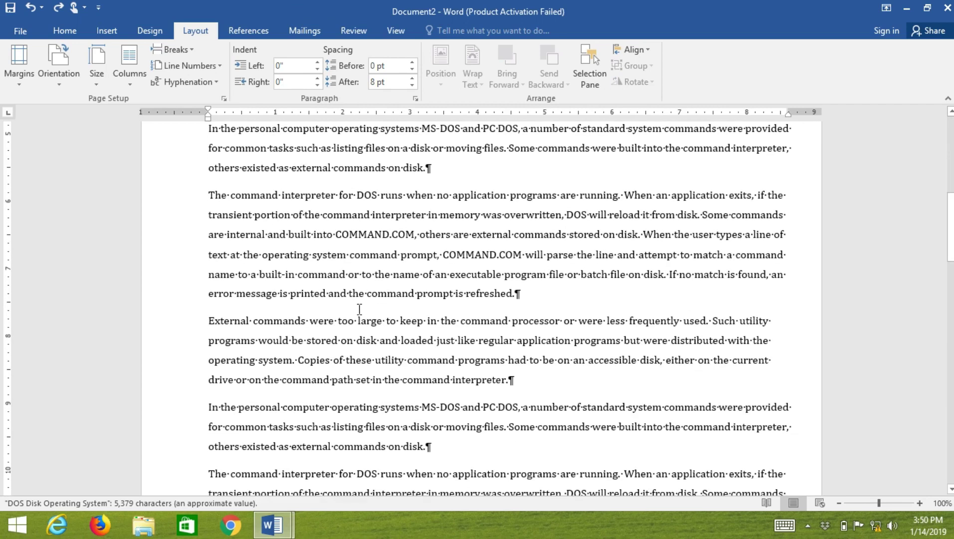
pyautogui.scroll(-2, 554, 310)
pyautogui.scroll(1, 499, 295)
pyautogui.scroll(2, 465, 284)
pyautogui.scroll(2, 438, 279)
pyautogui.scroll(2, 438, 279)
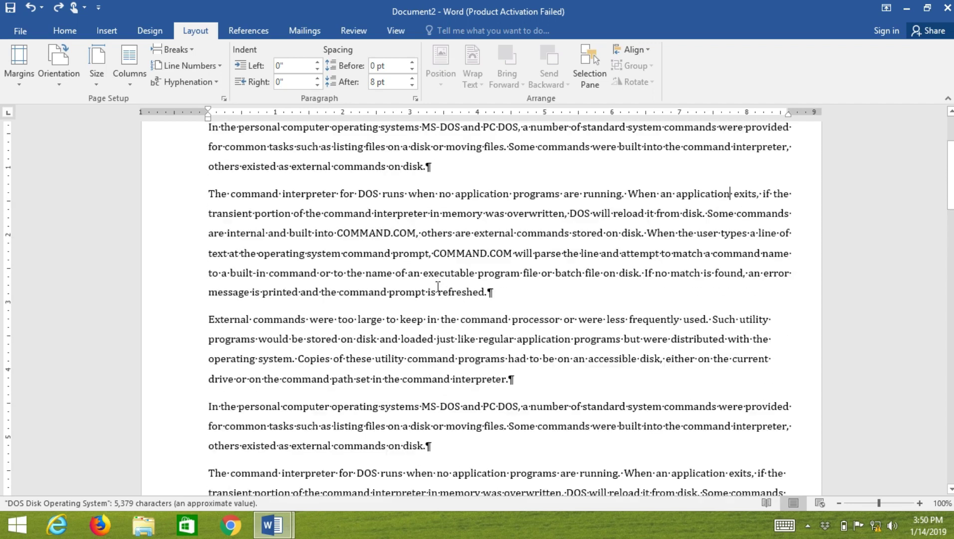
pyautogui.click(455, 403)
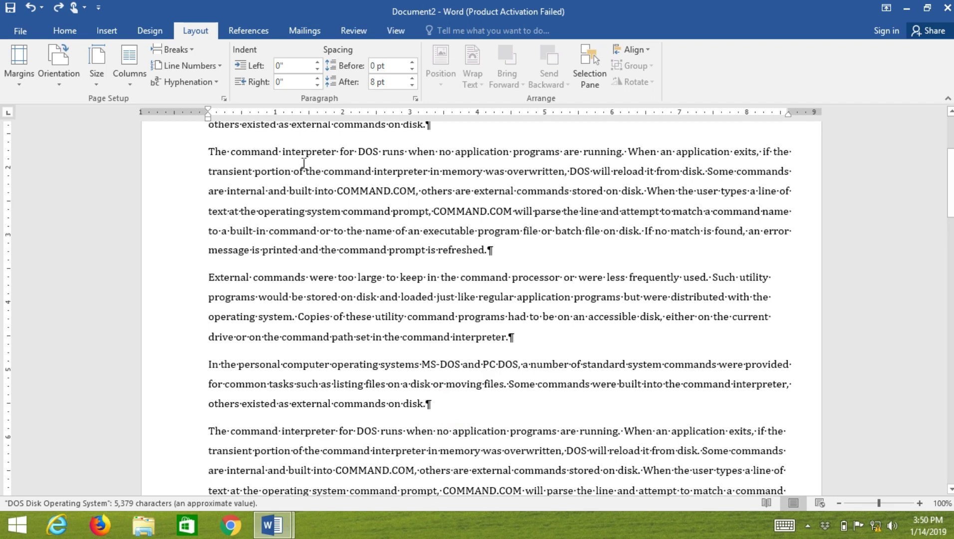
# - Insert a page break after 'disk.' and check where the text moved
pyautogui.click(187, 50)
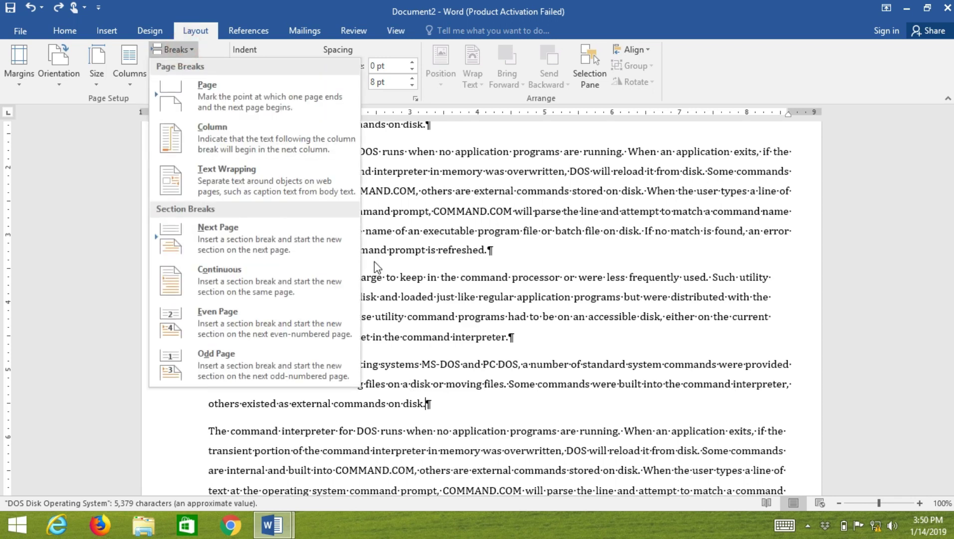
pyautogui.click(251, 100)
pyautogui.scroll(2, 400, 432)
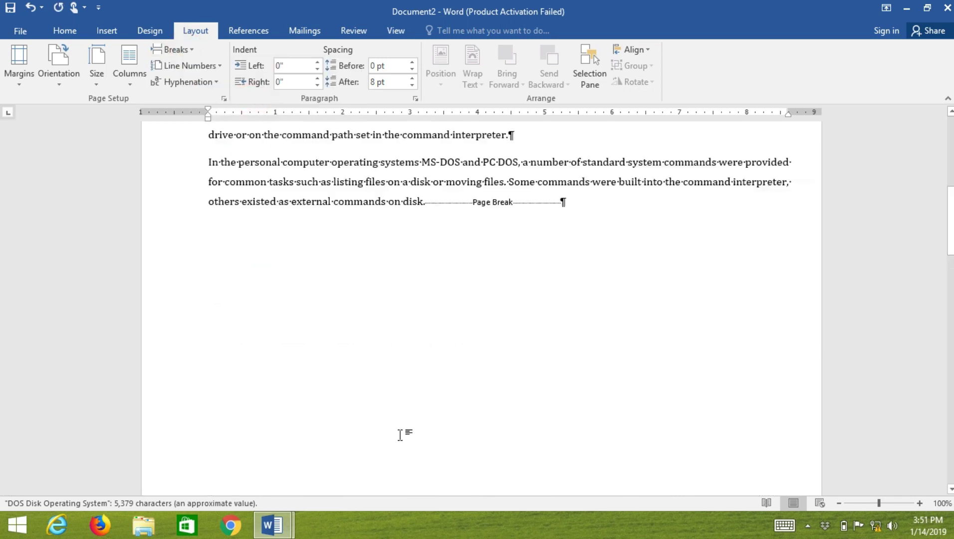
pyautogui.scroll(3, 507, 415)
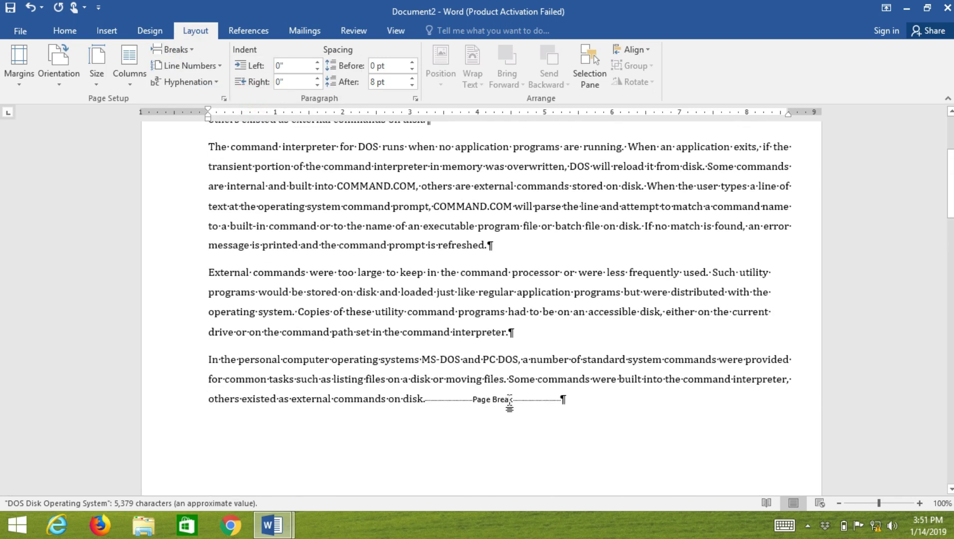
pyautogui.scroll(-1, 509, 404)
pyautogui.scroll(-4, 510, 405)
pyautogui.scroll(-3, 509, 404)
pyautogui.scroll(-2, 510, 404)
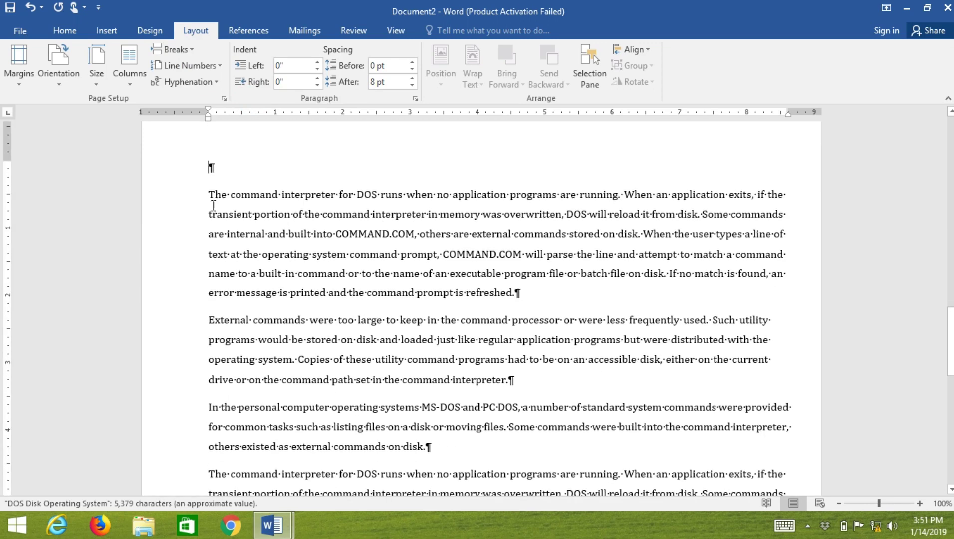
# - Remove the page break again so the article runs continuously
pyautogui.scroll(-3, 463, 432)
pyautogui.scroll(-1, 463, 432)
pyautogui.scroll(1, 463, 433)
pyautogui.scroll(5, 463, 432)
pyautogui.scroll(2, 463, 432)
pyautogui.scroll(3, 460, 433)
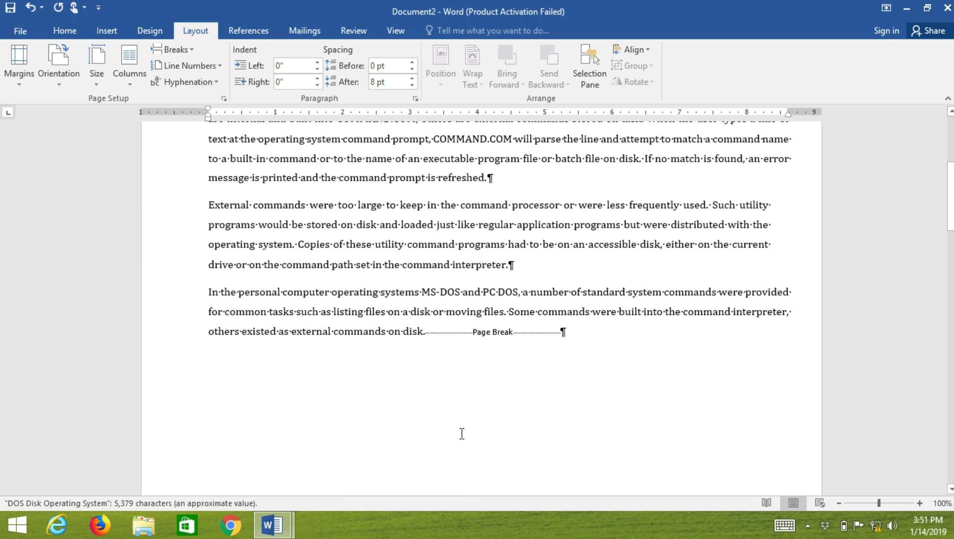
pyautogui.press('BackSpace')
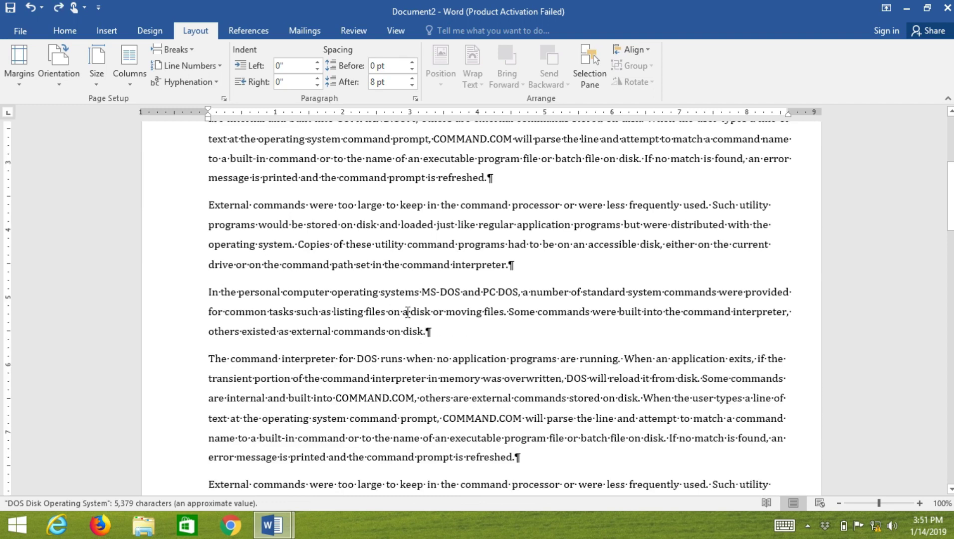
pyautogui.click(219, 67)
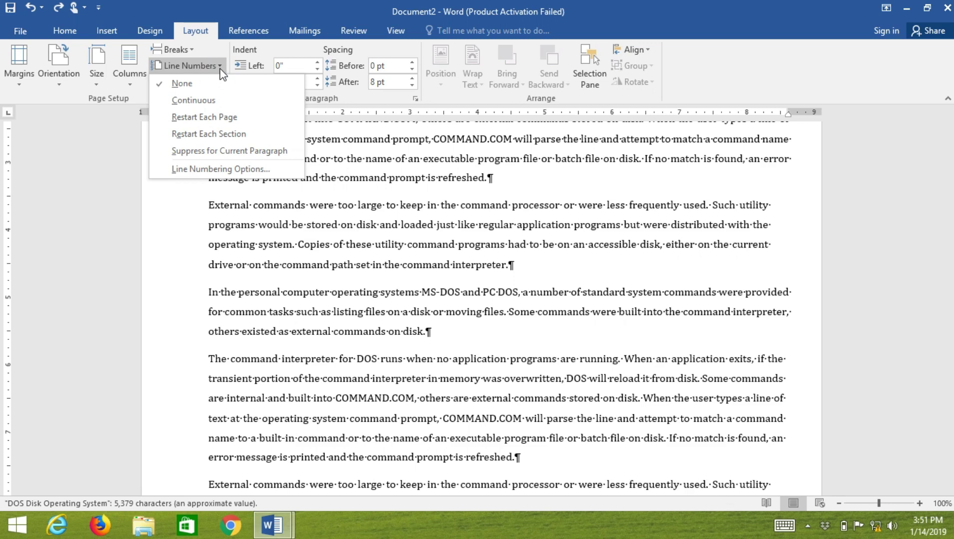
# - Turn on continuous line numbering for the whole document
pyautogui.click(193, 100)
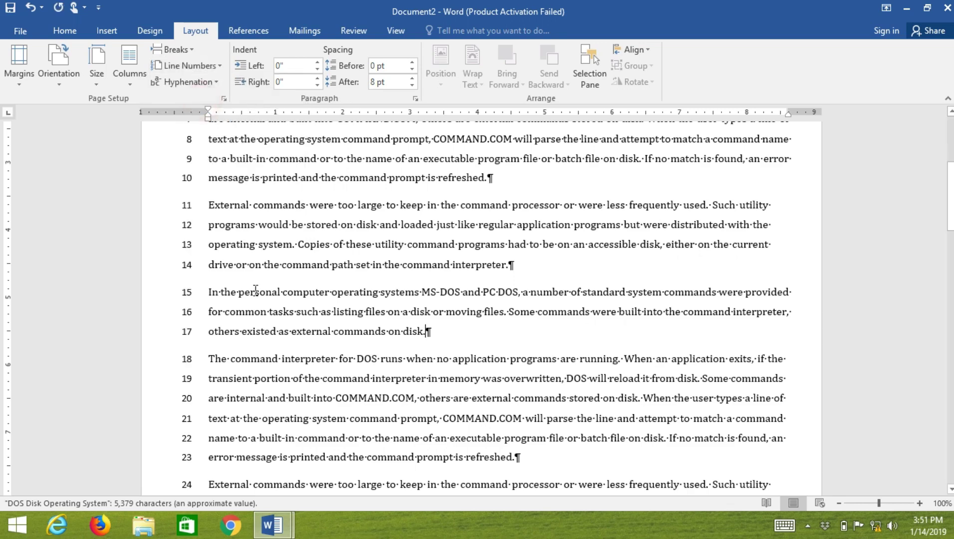
pyautogui.scroll(4, 256, 290)
pyautogui.scroll(-10, 260, 292)
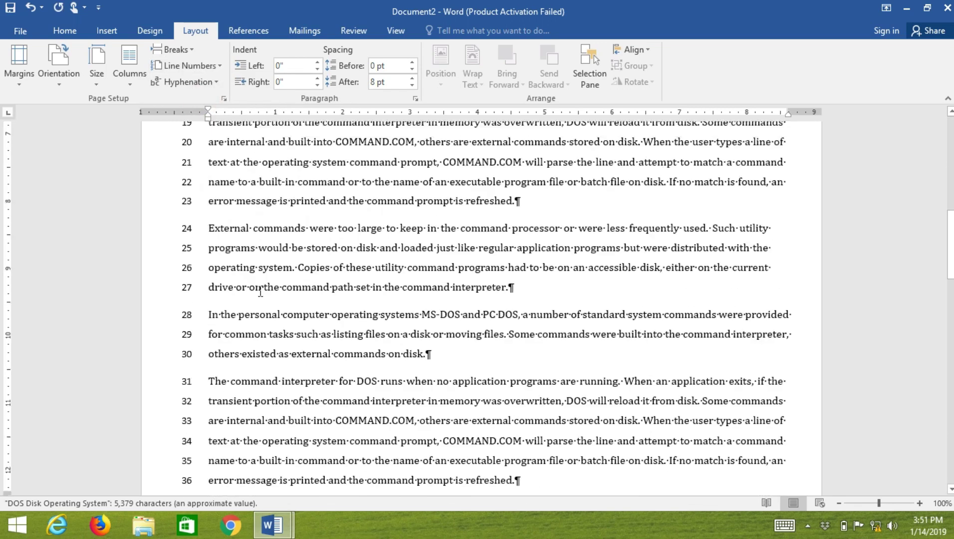
pyautogui.scroll(-5, 260, 292)
pyautogui.scroll(-5, 260, 292)
pyautogui.scroll(2, 261, 291)
pyautogui.scroll(3, 234, 279)
pyautogui.scroll(5, 232, 277)
pyautogui.scroll(5, 225, 276)
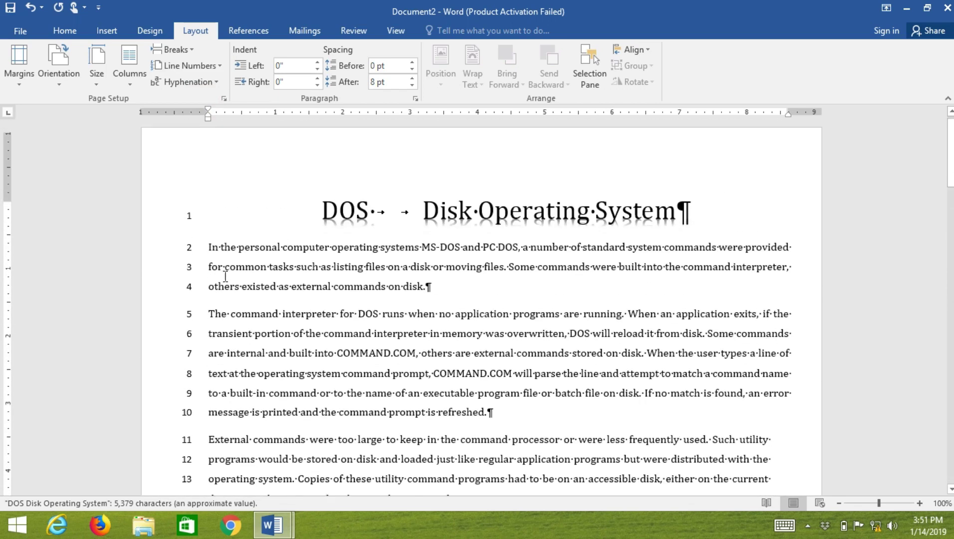
pyautogui.scroll(1, 225, 276)
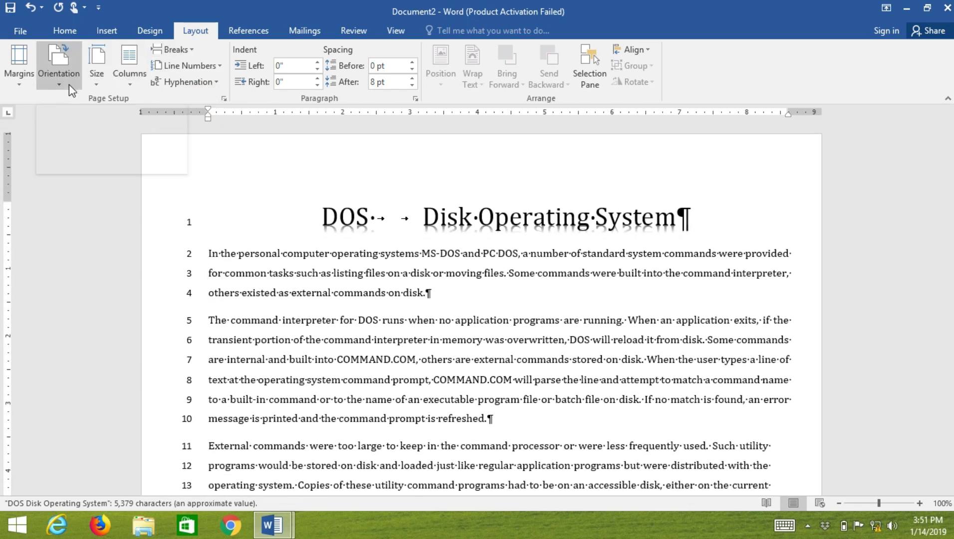
# - Change the page format to a narrower page so the text reflows
pyautogui.click(97, 75)
pyautogui.click(133, 107)
pyautogui.scroll(-5, 215, 148)
pyautogui.scroll(-4, 274, 225)
pyautogui.scroll(-3, 325, 289)
pyautogui.scroll(-4, 339, 314)
pyautogui.scroll(5, 339, 314)
pyautogui.scroll(5, 310, 289)
pyautogui.scroll(5, 260, 255)
pyautogui.scroll(1, 209, 216)
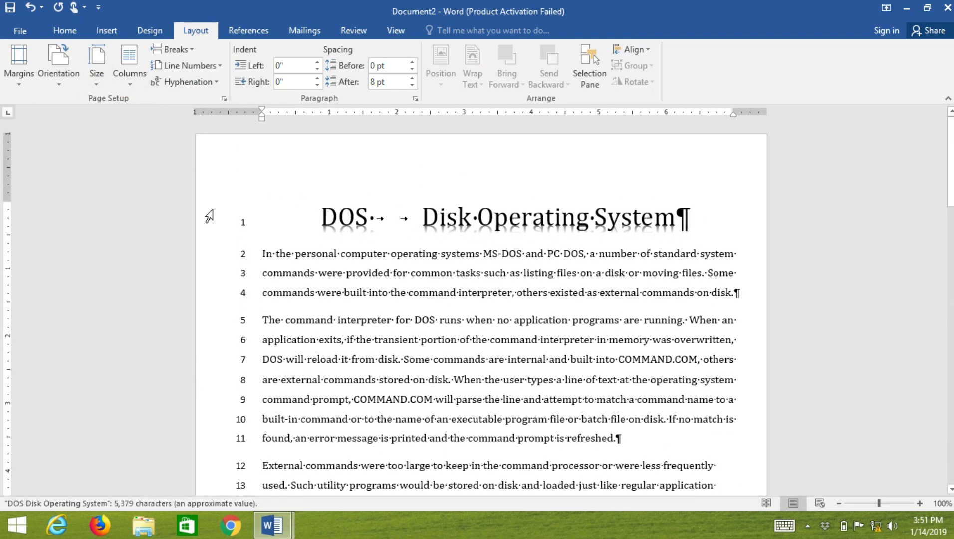
# - Make line numbering restart on each page
pyautogui.click(218, 65)
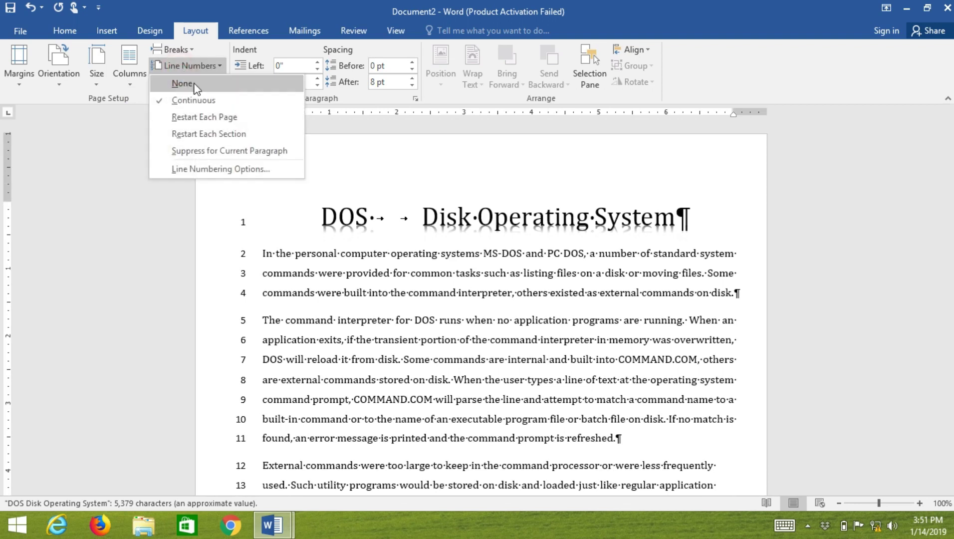
pyautogui.click(224, 117)
pyautogui.scroll(-3, 374, 219)
pyautogui.scroll(-3, 372, 276)
pyautogui.scroll(-4, 370, 278)
pyautogui.scroll(-3, 350, 289)
pyautogui.scroll(-1, 319, 304)
pyautogui.scroll(-1, 304, 315)
pyautogui.scroll(-1, 304, 314)
pyautogui.scroll(-3, 303, 314)
pyautogui.scroll(-3, 304, 314)
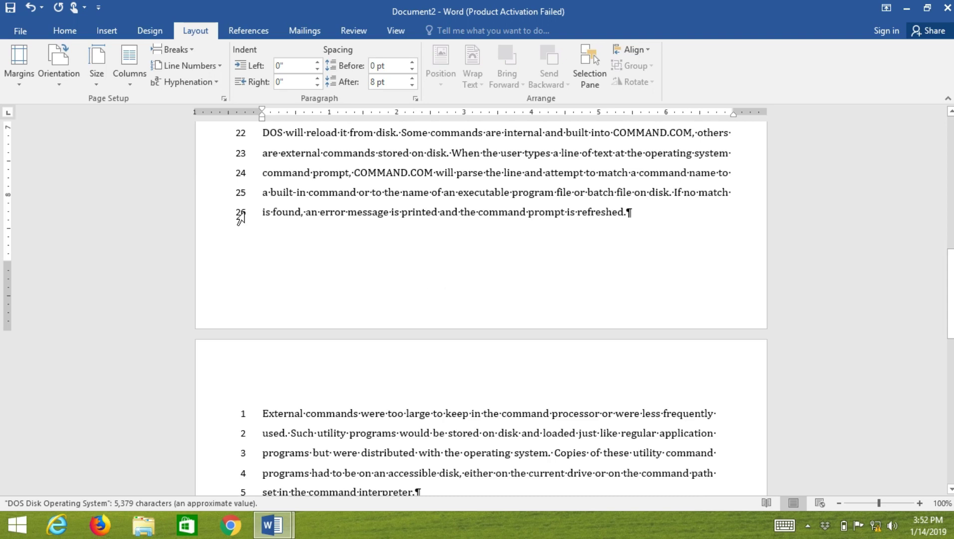
pyautogui.scroll(3, 262, 245)
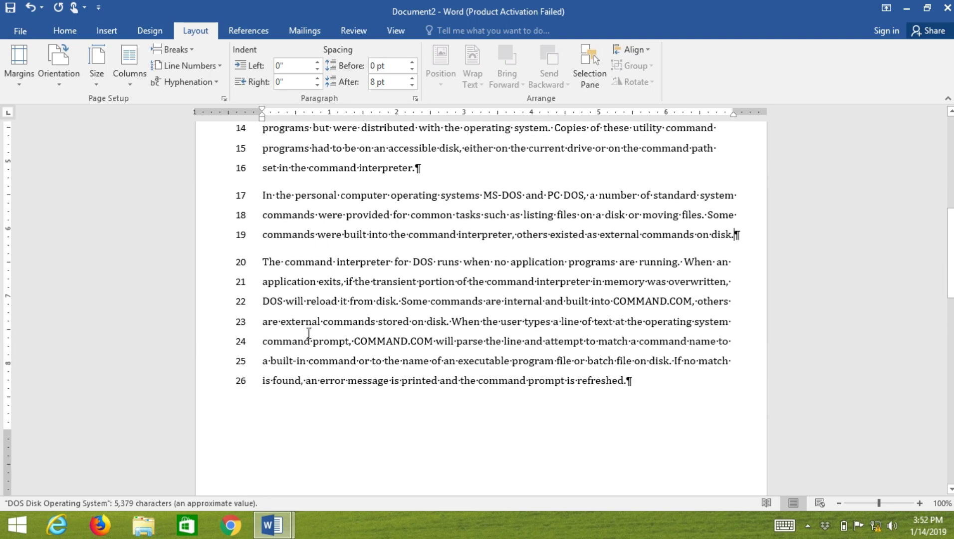
pyautogui.scroll(1, 308, 333)
# - Set Line Numbers to None to clear the margin numbering
pyautogui.click(213, 73)
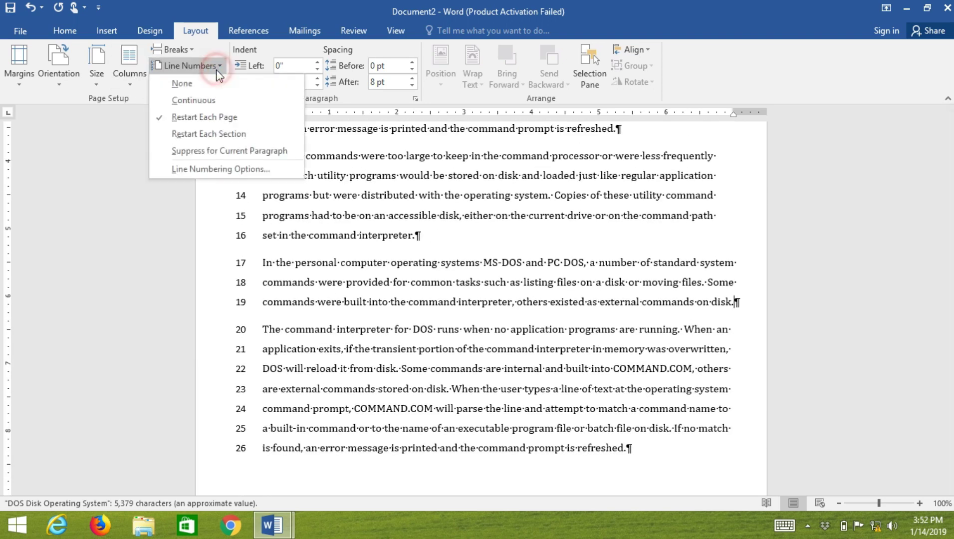
pyautogui.click(201, 85)
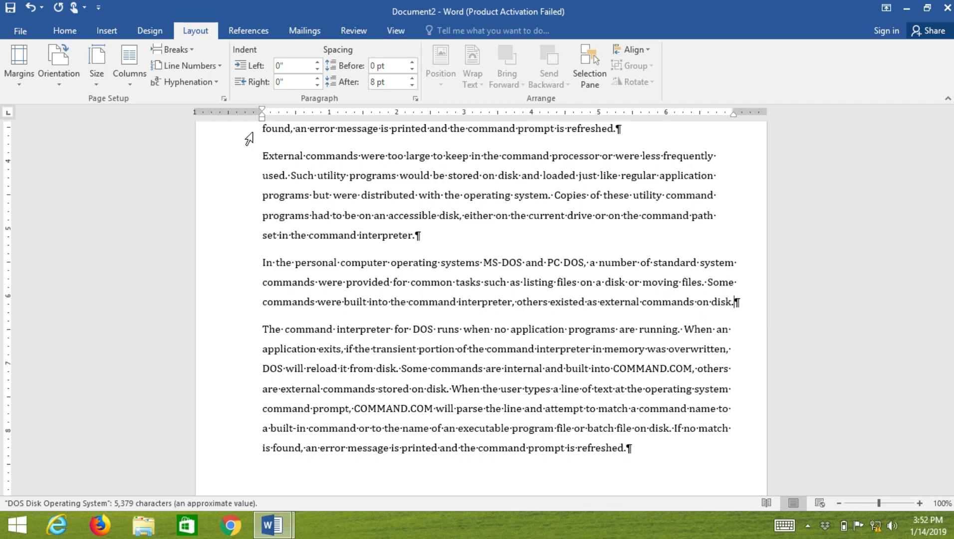
# - Select the External commands paragraph and apply Automatic hyphenation, checking the split word pro-grams
pyautogui.click(263, 155)
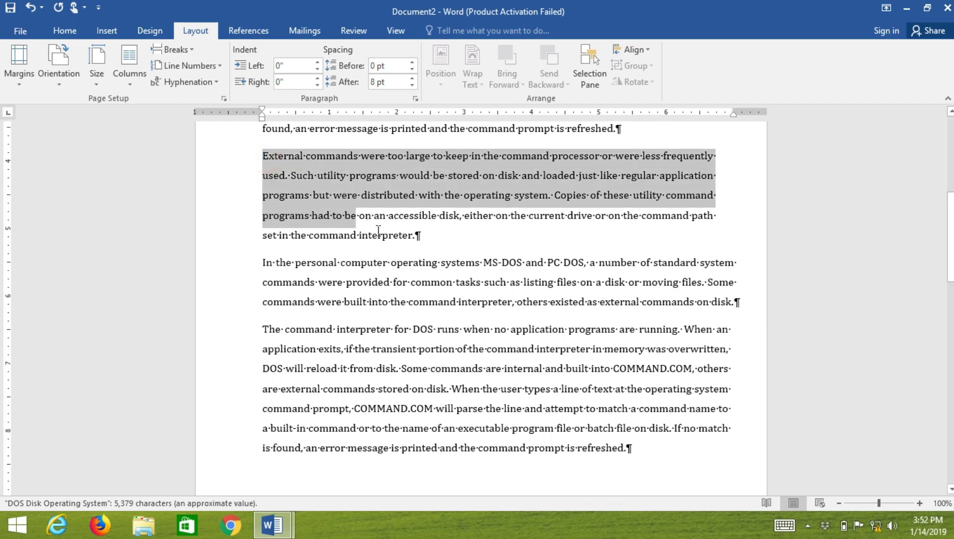
pyautogui.moveTo(284, 172); pyautogui.dragTo(418, 239)
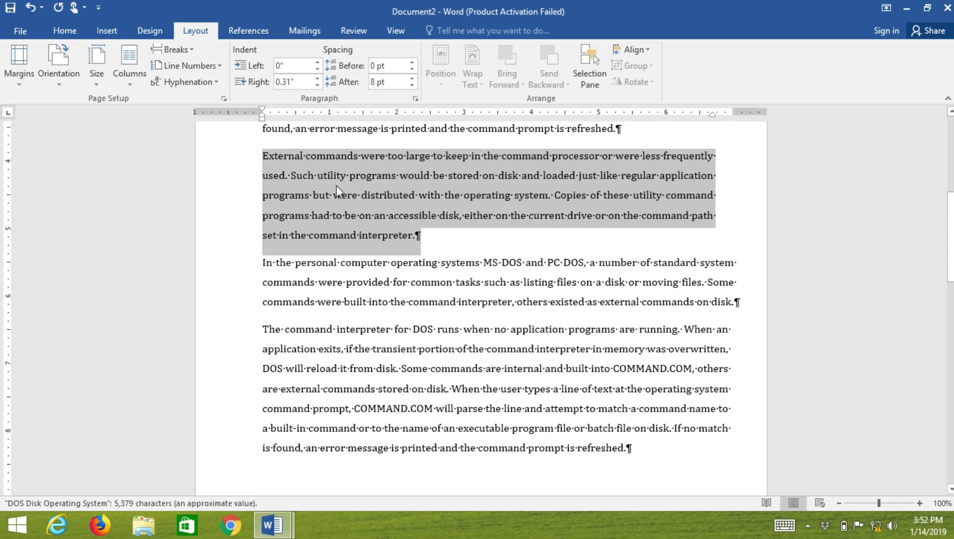
pyautogui.click(197, 82)
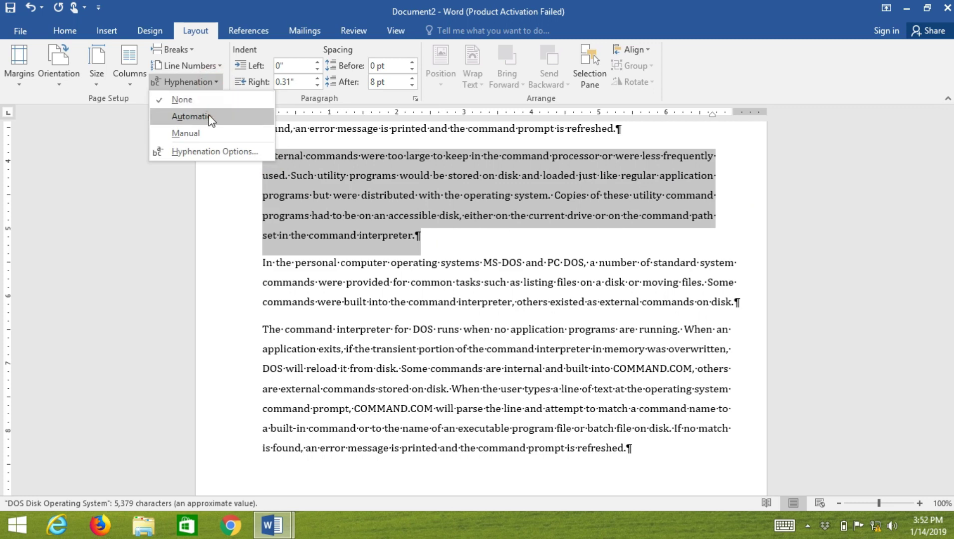
pyautogui.click(209, 117)
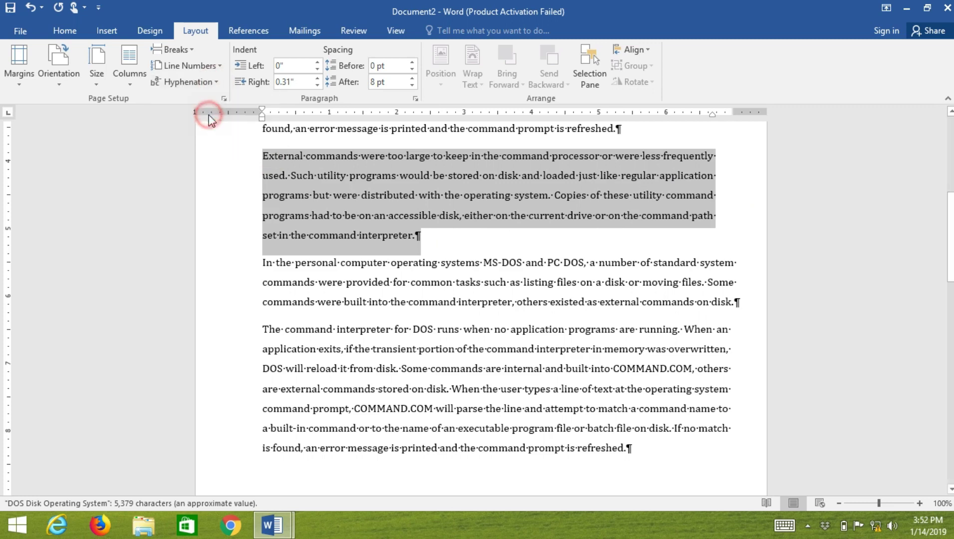
pyautogui.click(713, 197)
pyautogui.doubleClick(714, 197)
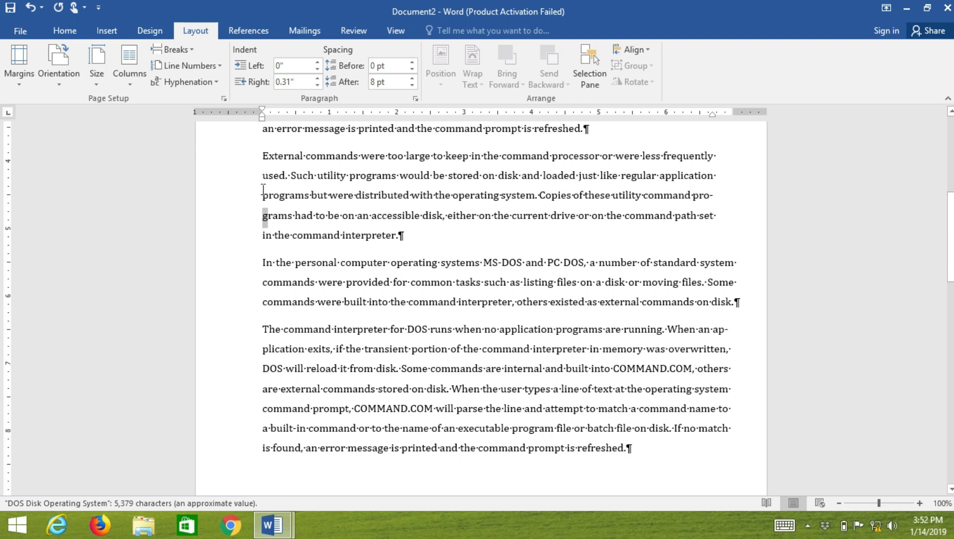
# - Switch hyphenation to None, then back to Automatic, and check the hyphenated word application
pyautogui.tripleClick(257, 157)
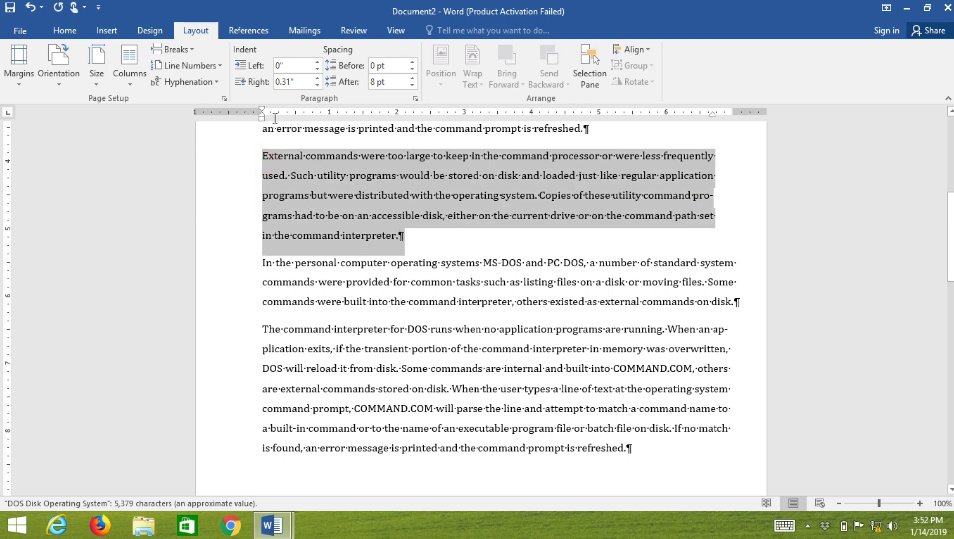
pyautogui.click(210, 83)
pyautogui.click(227, 99)
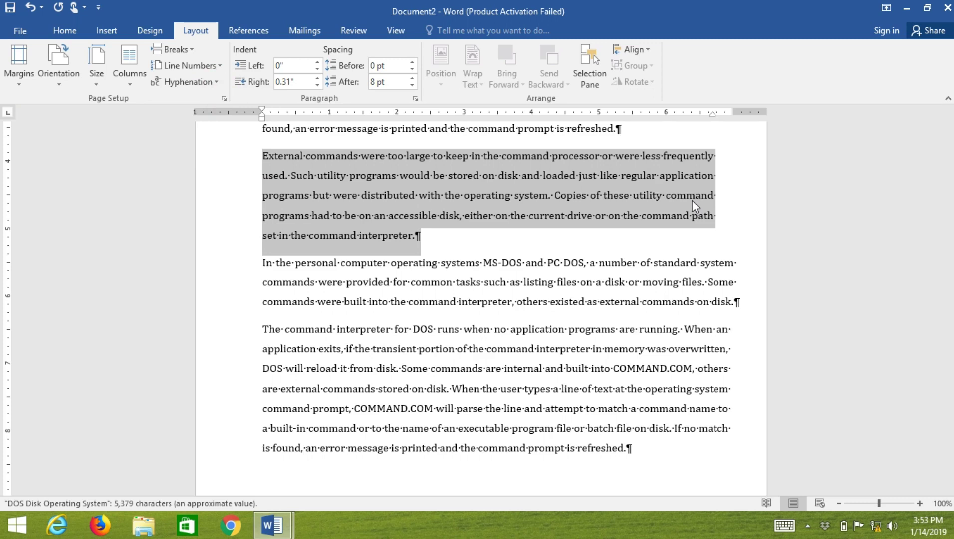
pyautogui.click(184, 82)
pyautogui.click(184, 120)
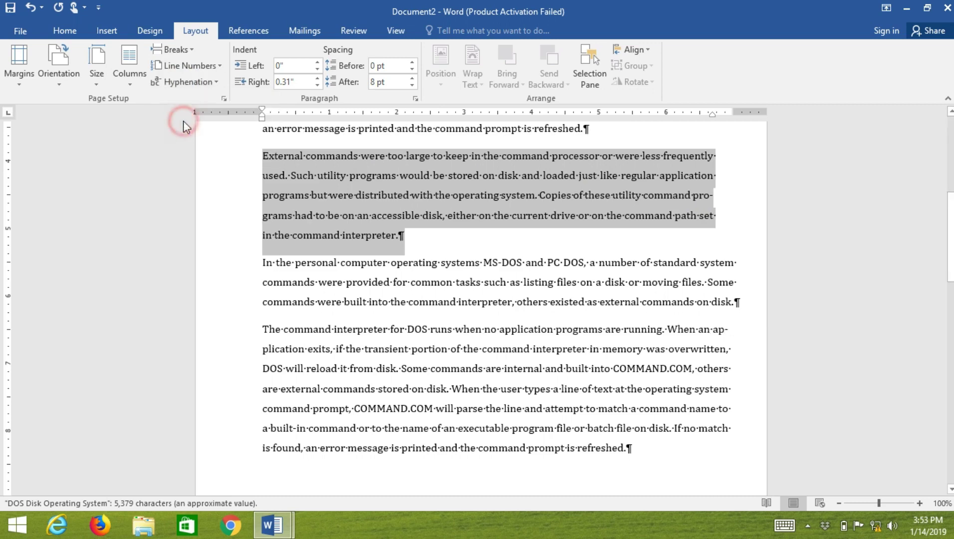
pyautogui.click(715, 202)
pyautogui.click(729, 333)
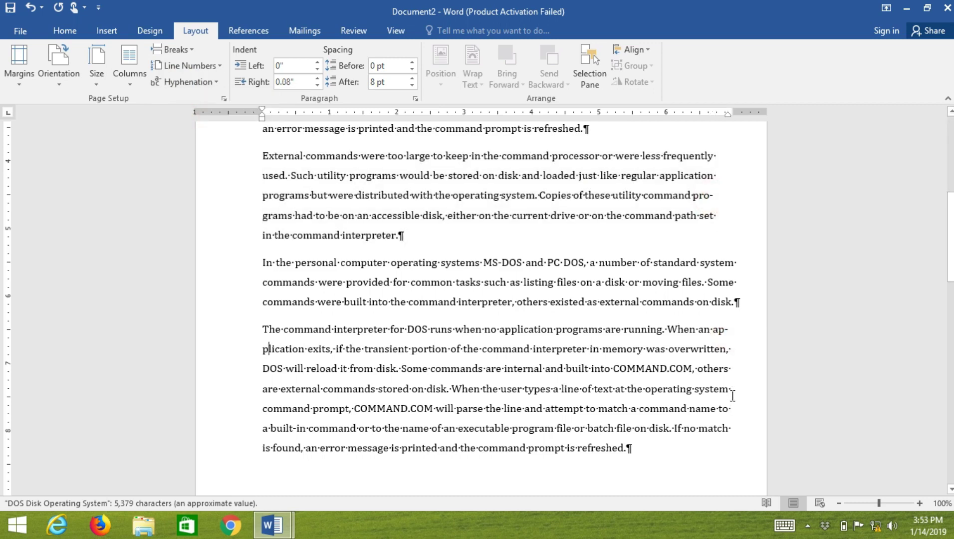
pyautogui.scroll(3, 730, 391)
pyautogui.scroll(2, 730, 390)
# - Select all the text with Ctrl+A and left-align the title using Ctrl+L
pyautogui.click(728, 277)
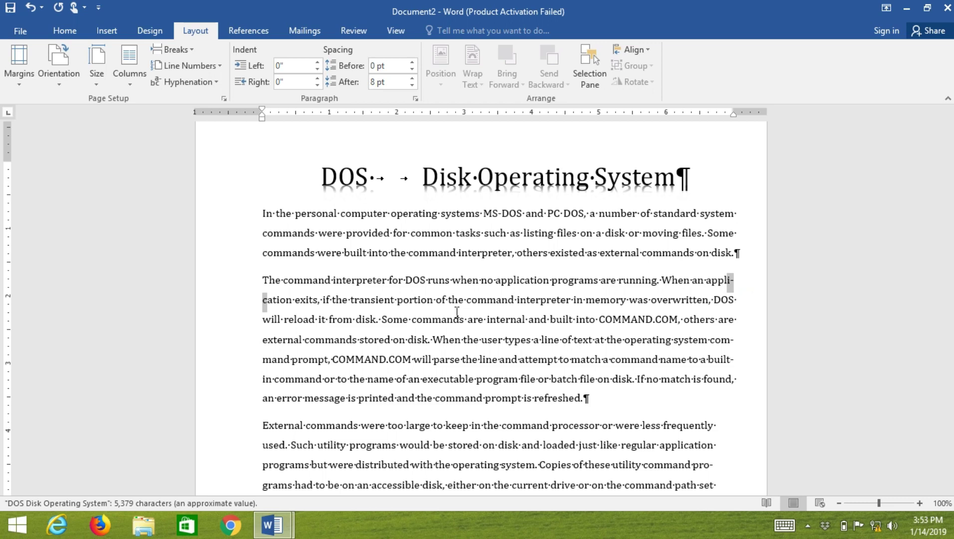
pyautogui.hotkey('ctrl', 'a')
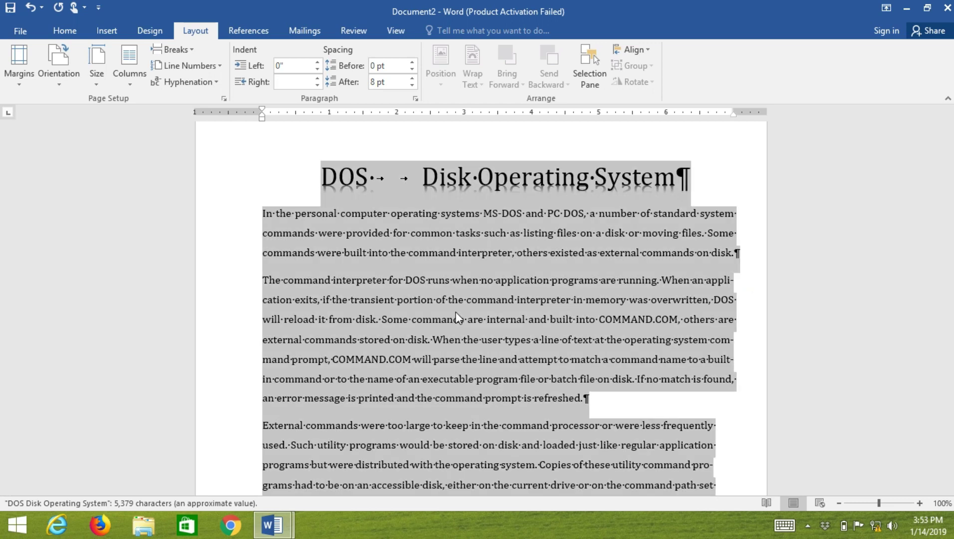
pyautogui.hotkey('ctrl', 'l')
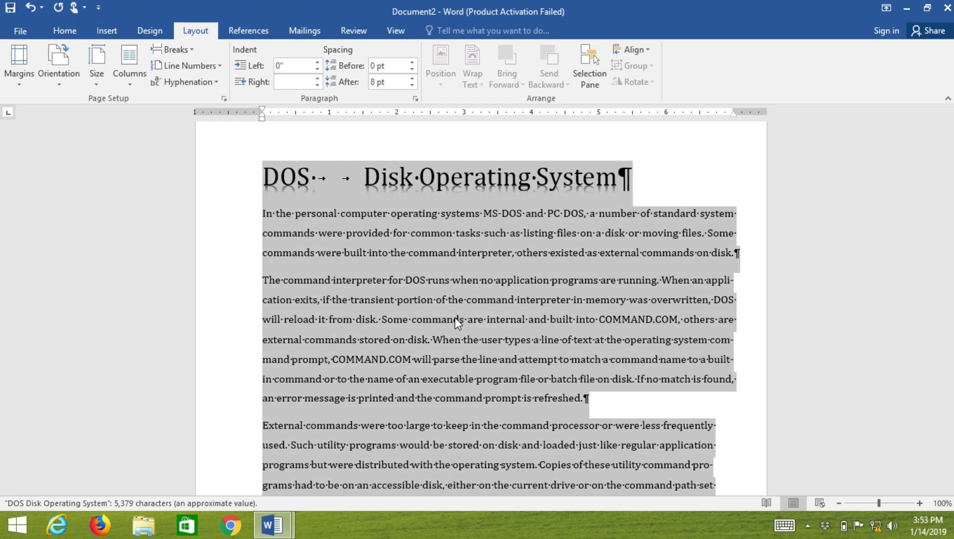
pyautogui.click(623, 333)
pyautogui.scroll(-2, 628, 337)
pyautogui.scroll(-4, 632, 339)
pyautogui.scroll(-2, 632, 340)
# - Review the left-aligned title and the hyphenated word application across the article
pyautogui.scroll(10, 633, 347)
pyautogui.click(736, 320)
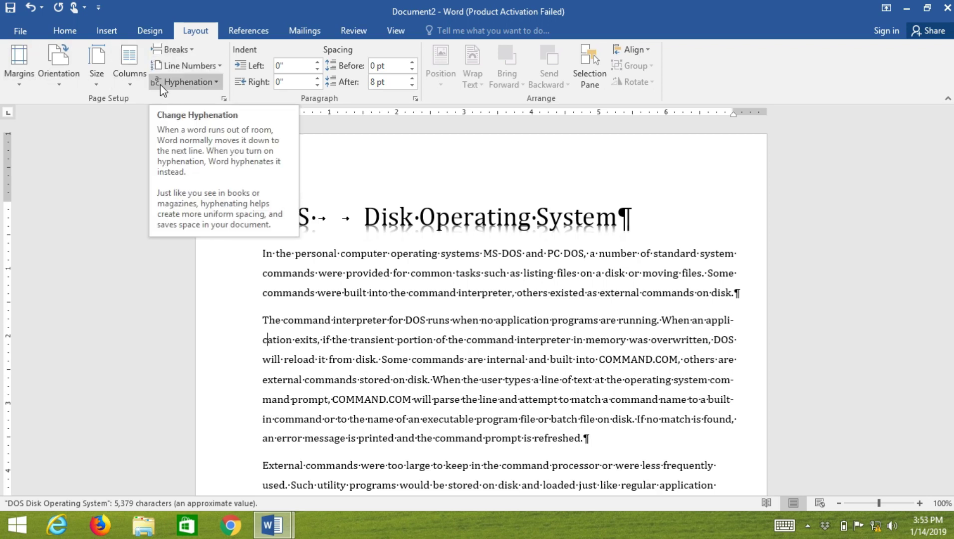
pyautogui.click(420, 222)
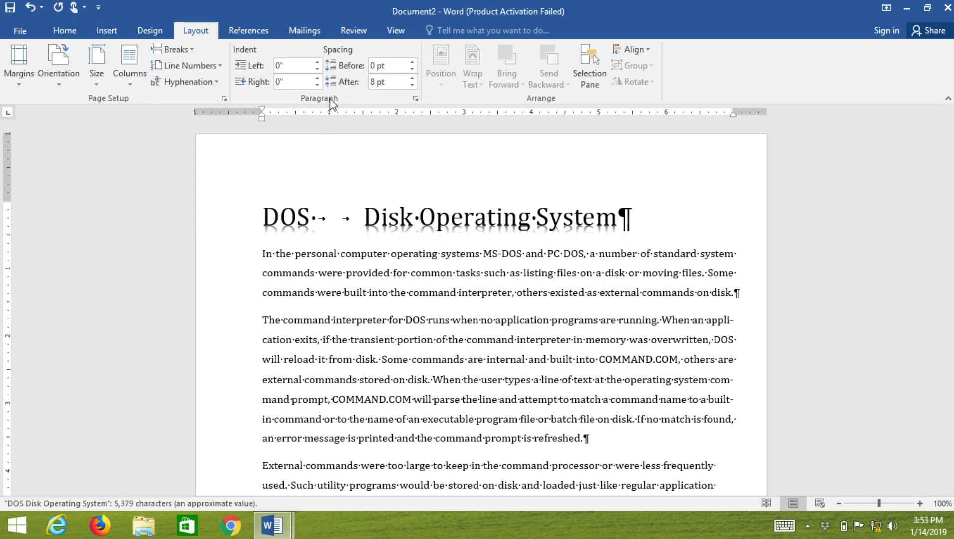
pyautogui.scroll(-3, 423, 180)
pyautogui.scroll(-2, 423, 180)
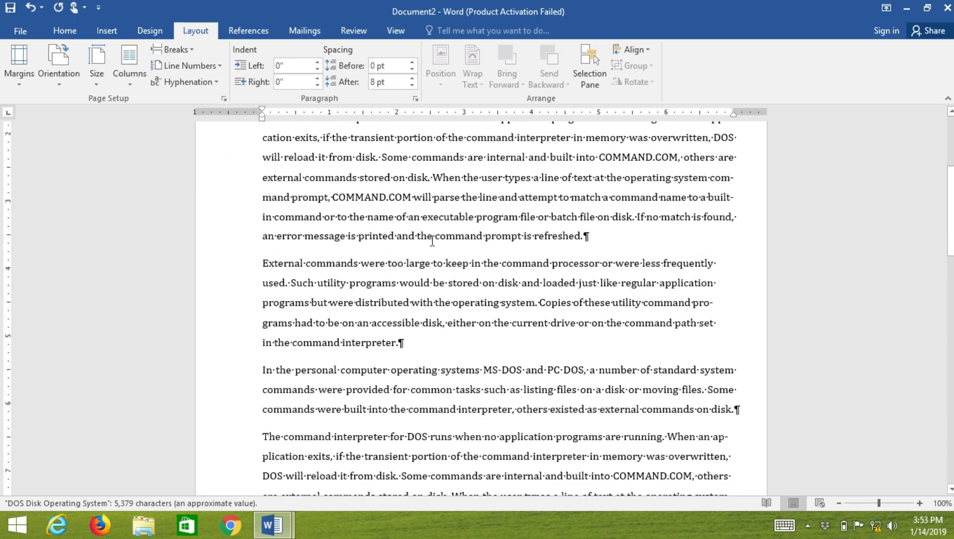
pyautogui.scroll(2, 477, 270)
pyautogui.scroll(3, 495, 307)
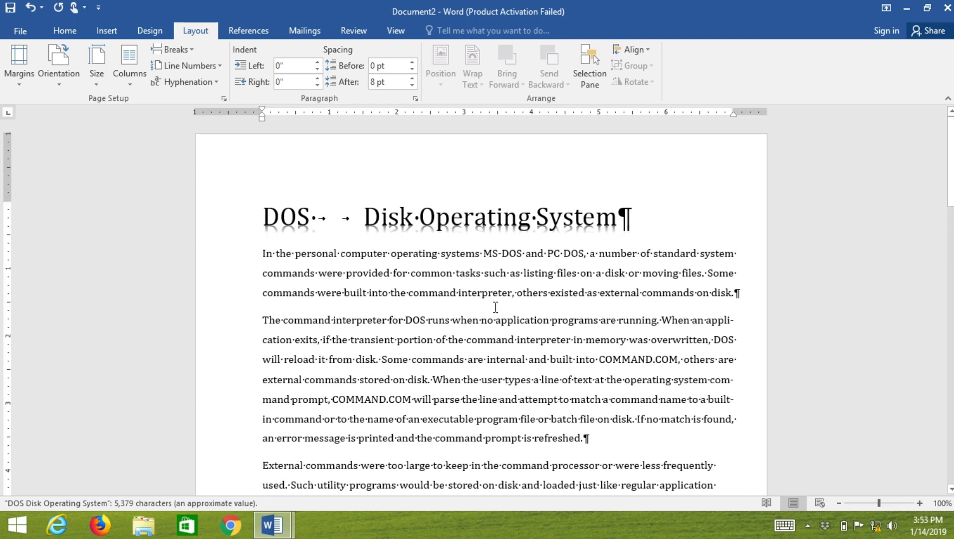
# - Select all the text and set line spacing to 1.5 from the Home tab
pyautogui.hotkey('ctrl', 'a')
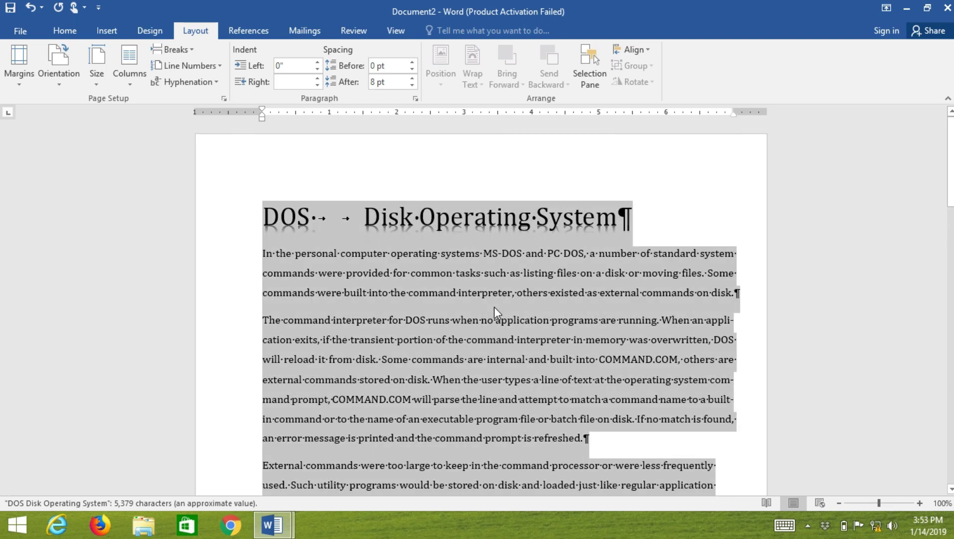
pyautogui.click(67, 32)
pyautogui.click(375, 77)
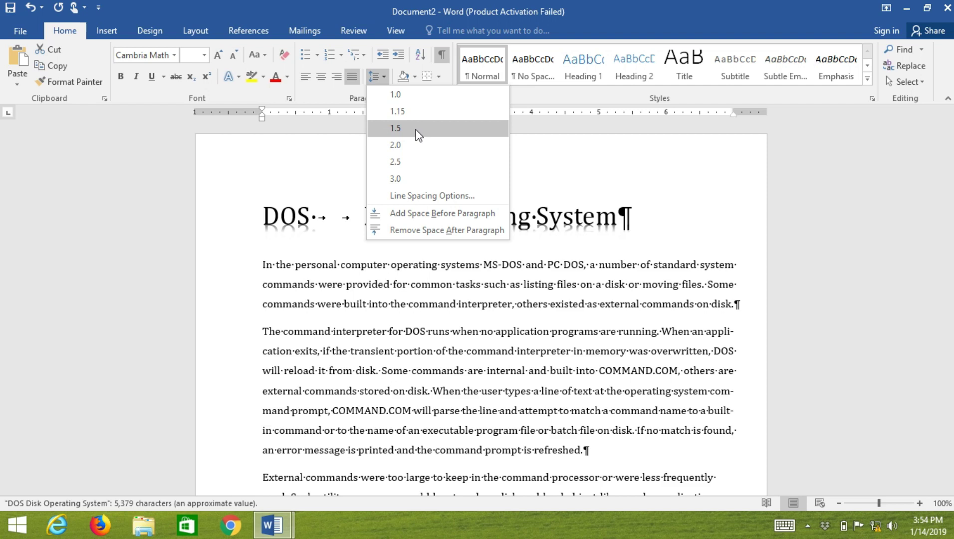
pyautogui.click(418, 130)
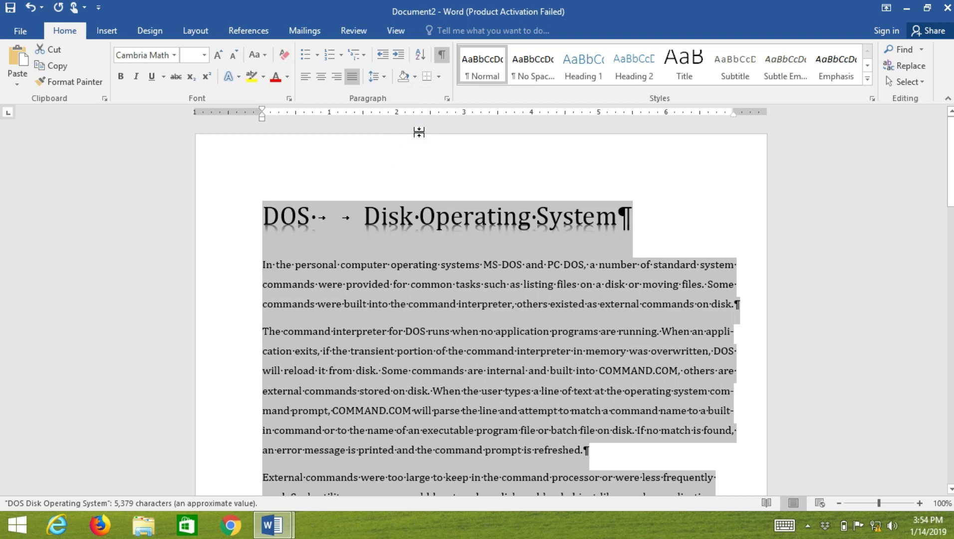
# - Re-justify the whole article with Ctrl+L then Ctrl+J and review the result
pyautogui.hotkey('ctrl', 'l')
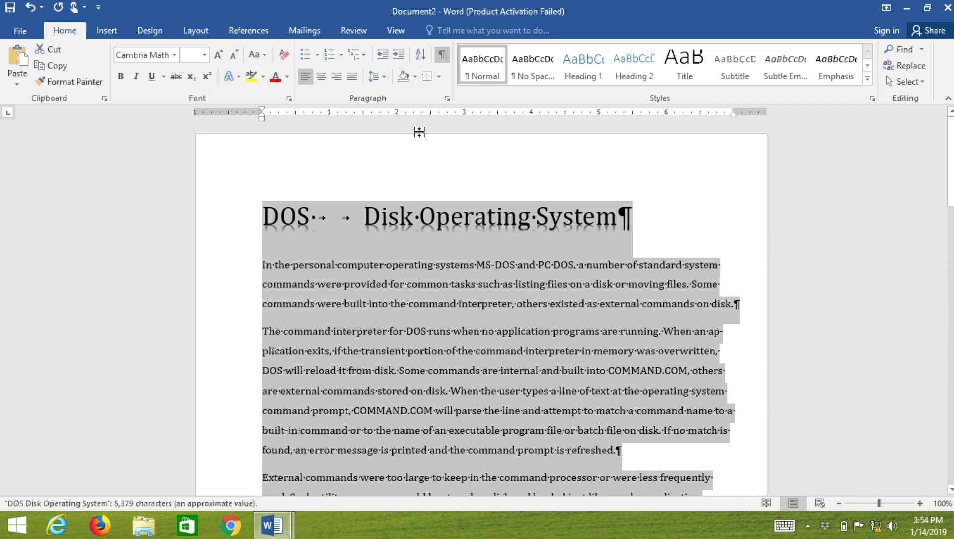
pyautogui.hotkey('ctrl', 'j')
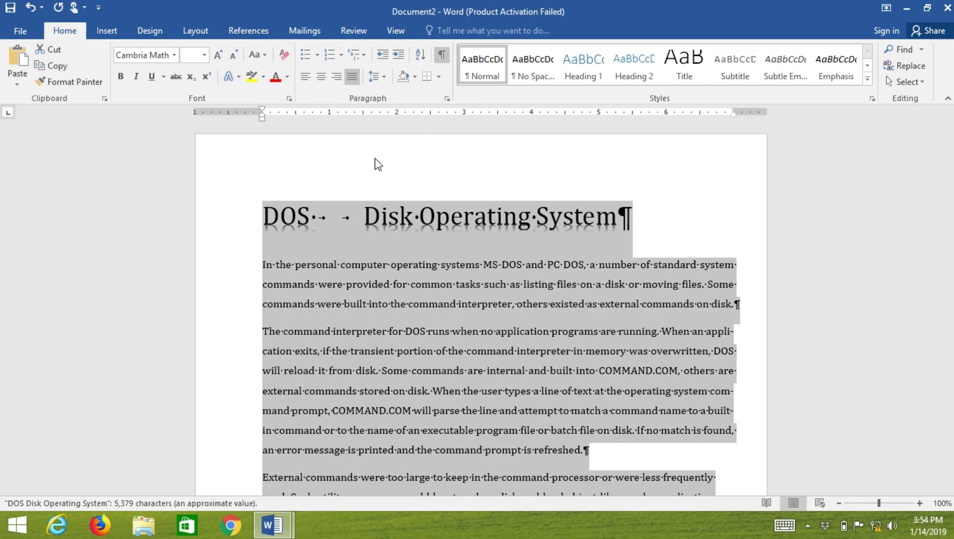
pyautogui.click(396, 265)
pyautogui.hotkey('ctrl', 'v')
pyautogui.scroll(-7, 396, 270)
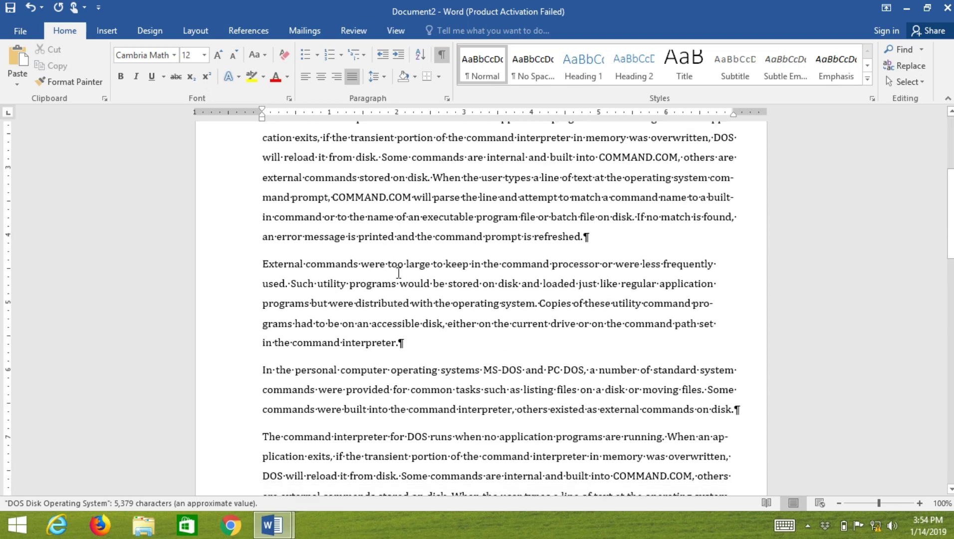
pyautogui.scroll(5, 351, 342)
pyautogui.scroll(5, 351, 341)
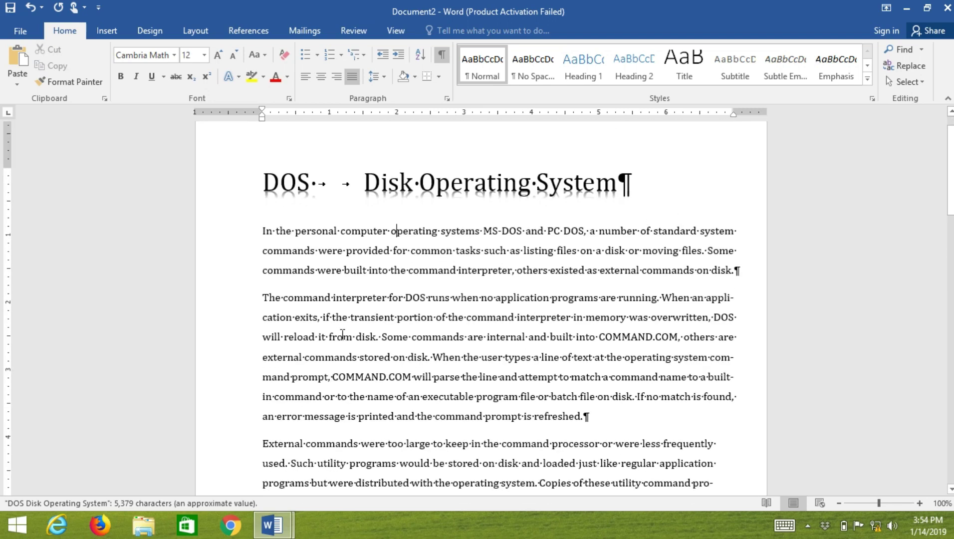
pyautogui.hotkey('ctrl', 'a')
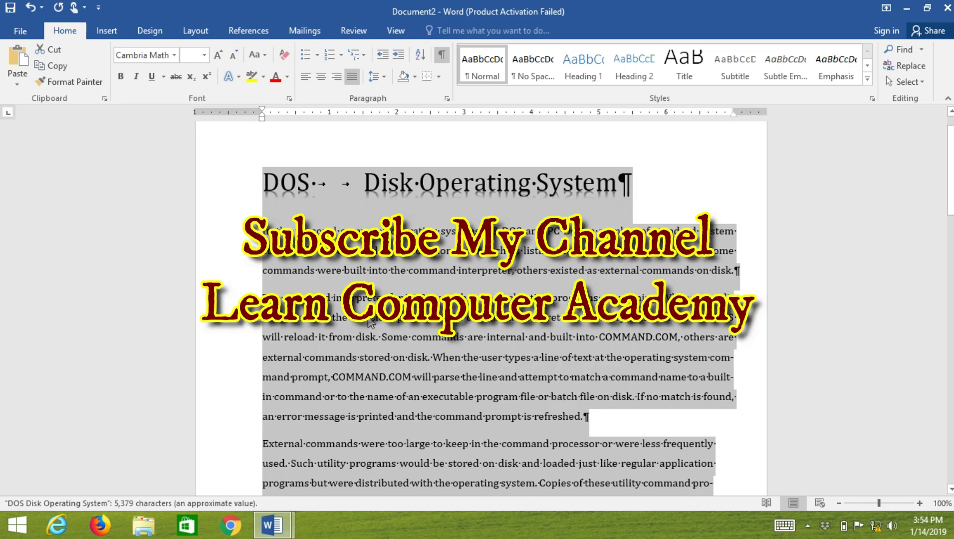
# - Review the Paragraph dialog (justified, 1.5 lines, 8 pt after), then return to Layout
pyautogui.rightClick(371, 319)
pyautogui.click(429, 220)
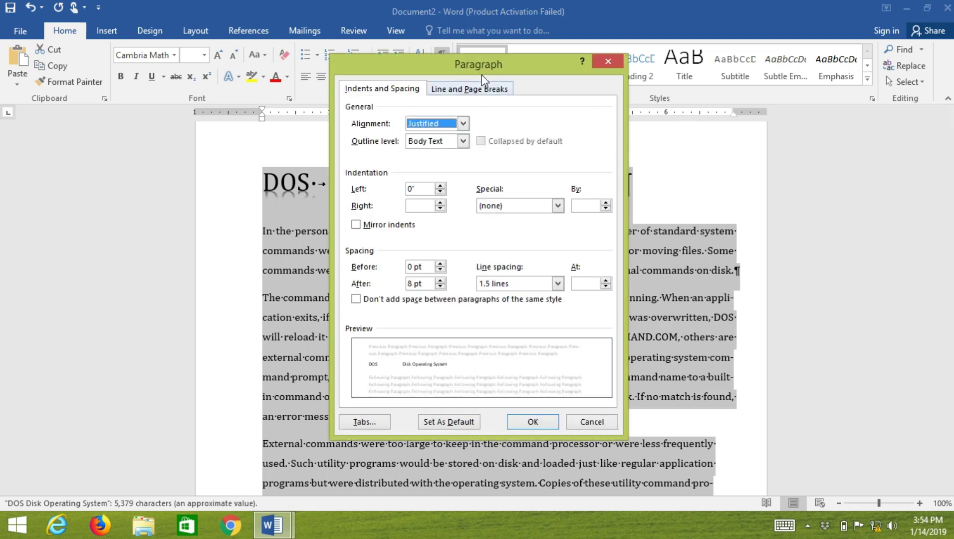
pyautogui.moveTo(492, 66); pyautogui.dragTo(615, 113)
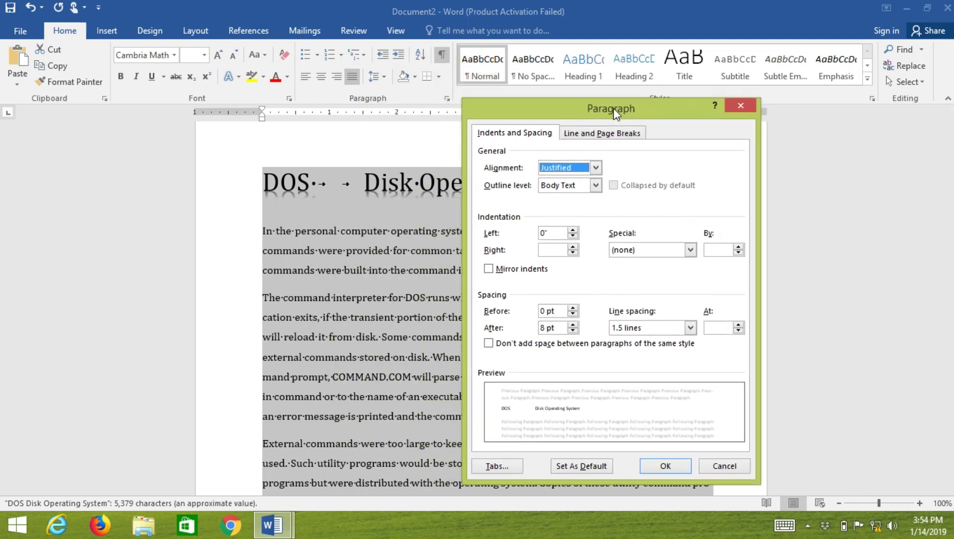
pyautogui.click(722, 466)
pyautogui.click(195, 30)
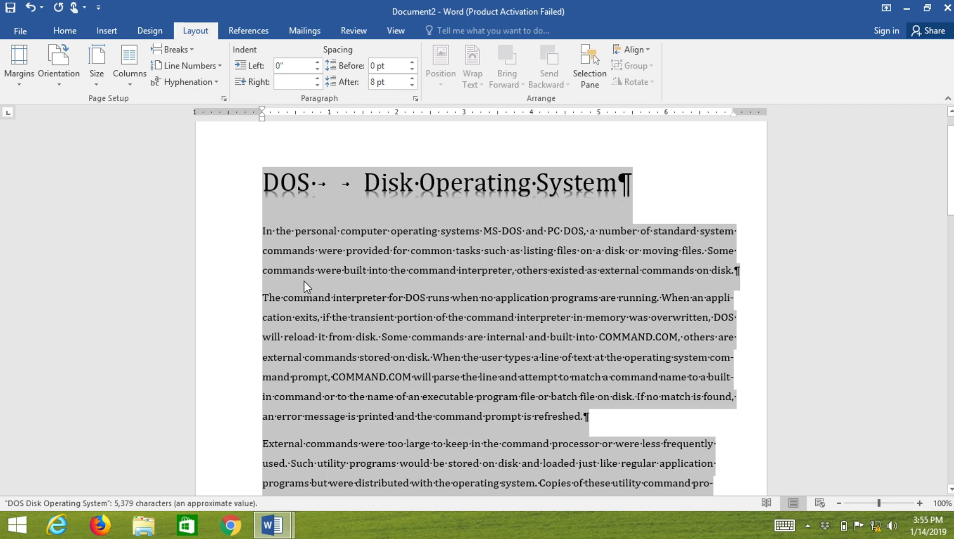
# - Scroll down through the article to review its paragraphs with 8 pt after
pyautogui.scroll(-3, 322, 345)
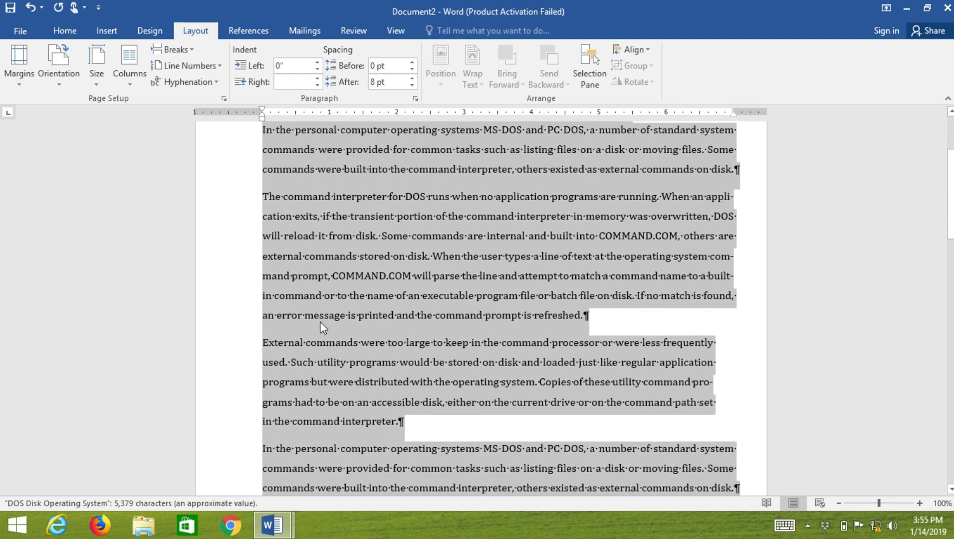
pyautogui.scroll(-3, 320, 327)
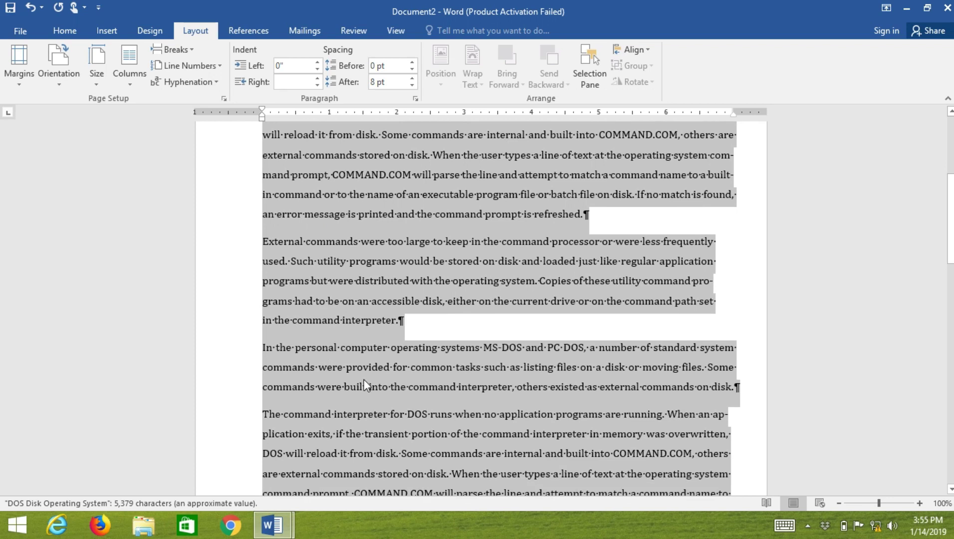
pyautogui.scroll(-5, 364, 388)
pyautogui.scroll(-5, 364, 387)
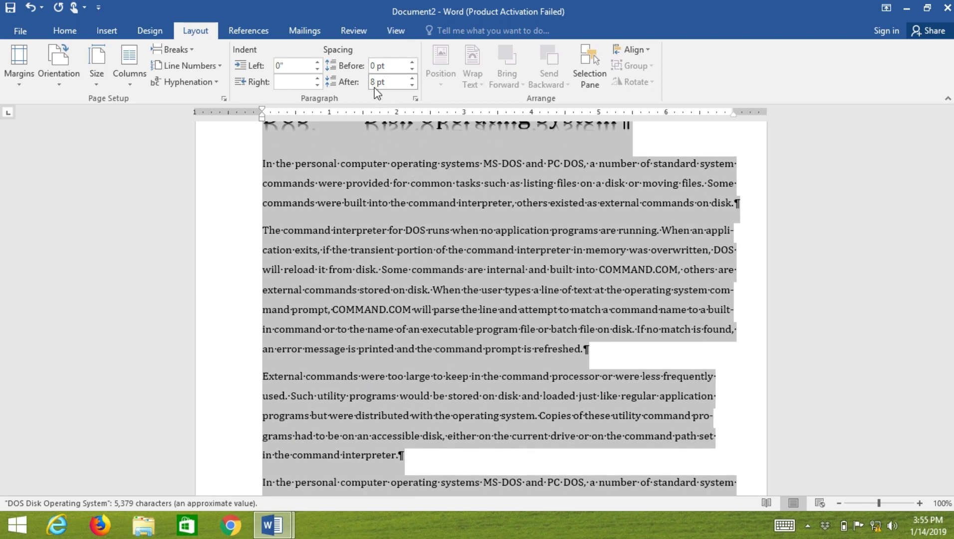
# - Set Spacing After to 0 pt for all selected paragraphs in the Paragraph dialog
pyautogui.rightClick(407, 223)
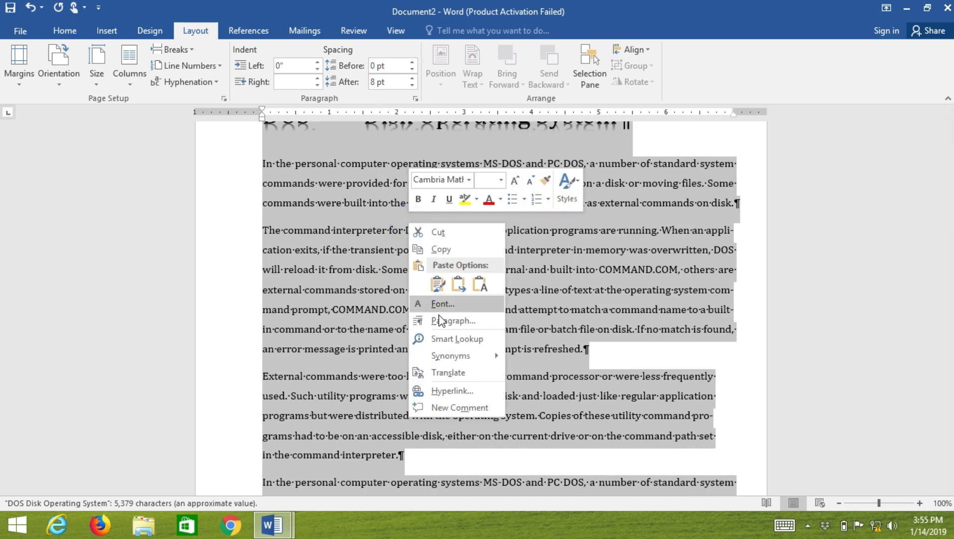
pyautogui.click(441, 320)
pyautogui.moveTo(558, 328); pyautogui.dragTo(525, 329)
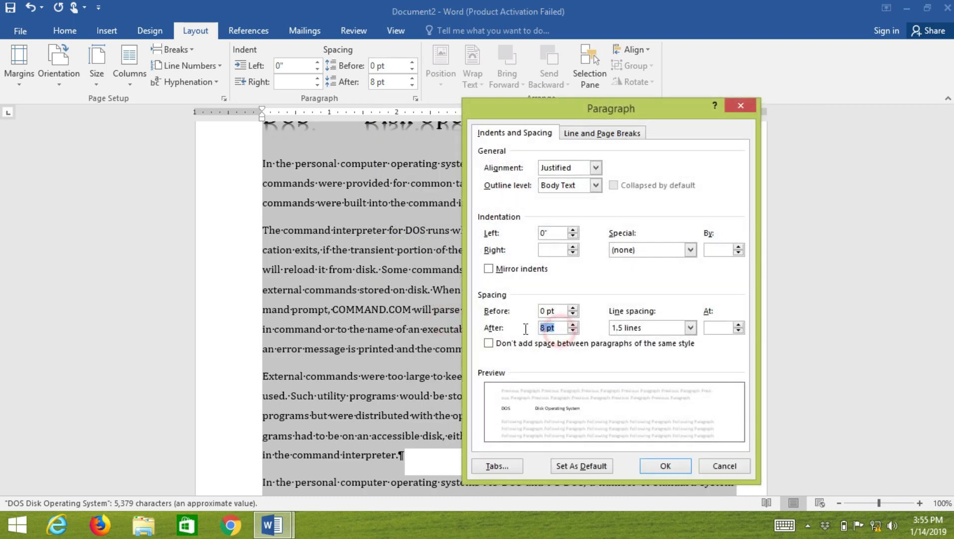
pyautogui.write('0')
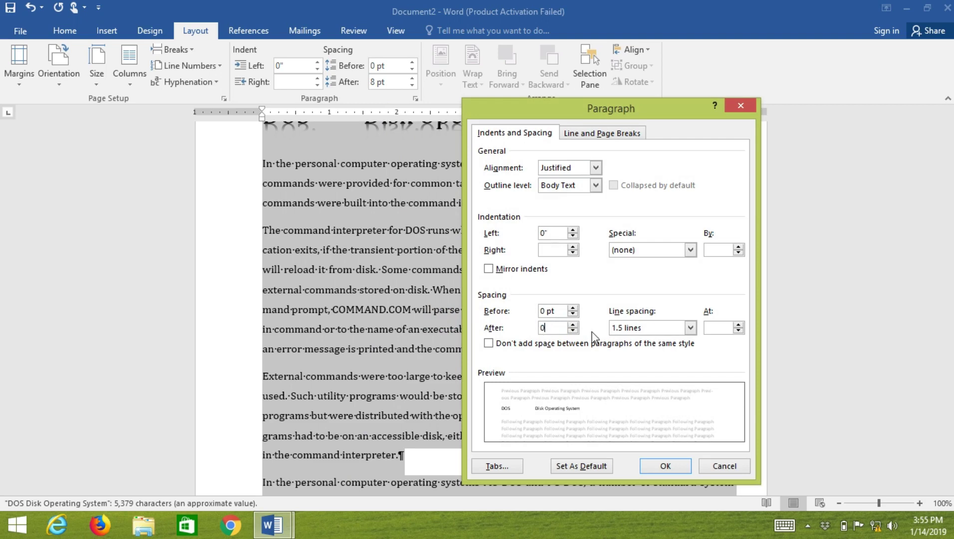
pyautogui.moveTo(653, 104); pyautogui.dragTo(827, 97)
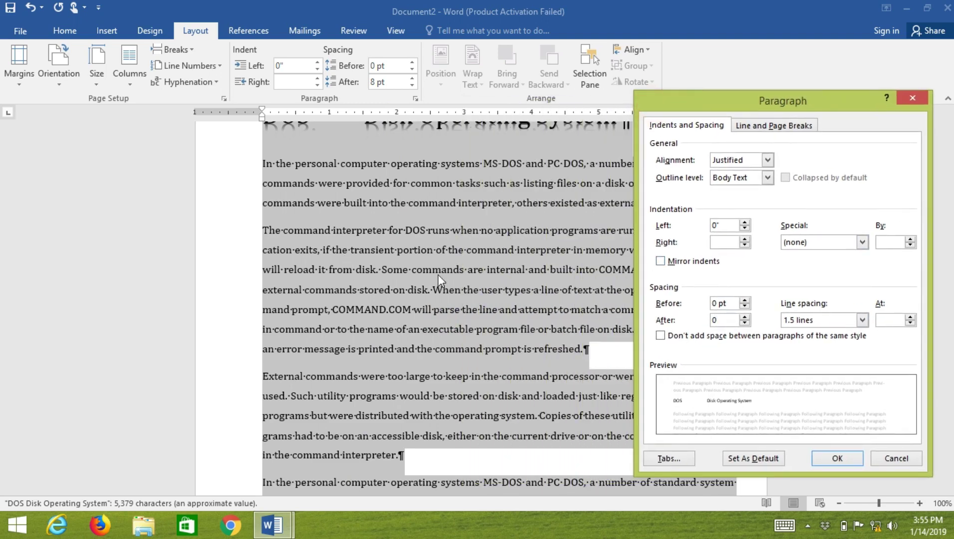
pyautogui.click(823, 463)
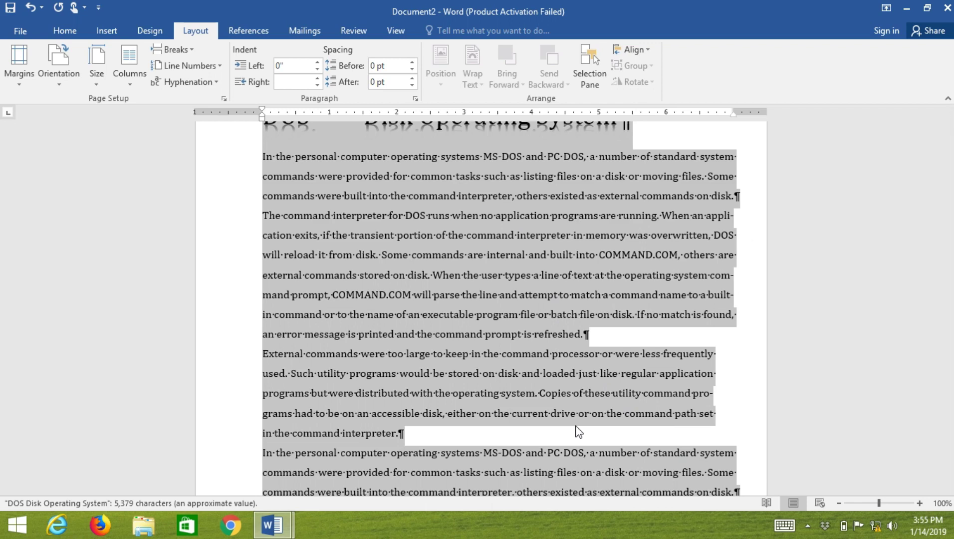
# - Indent the first lines of the External commands and In the personal paragraphs with Tab
pyautogui.click(534, 394)
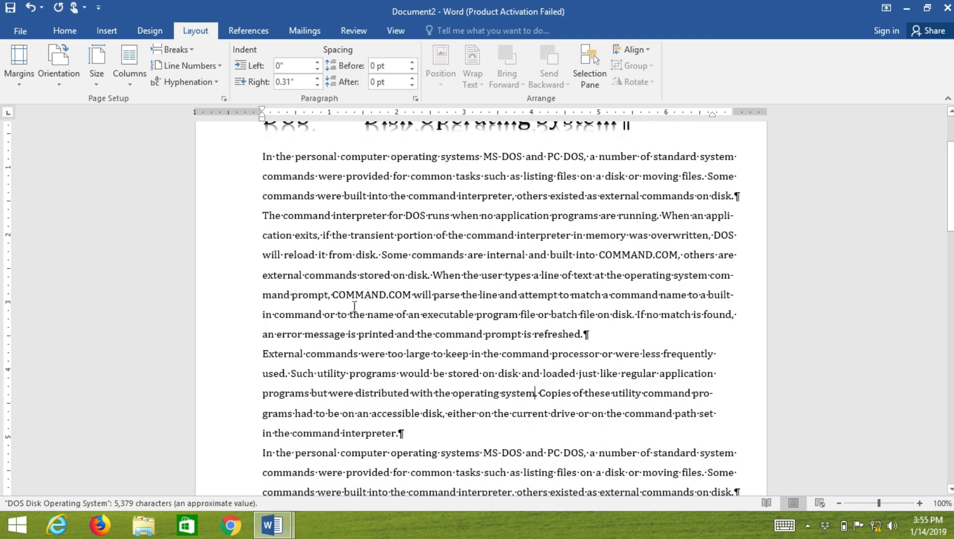
pyautogui.click(264, 355)
pyautogui.press('Tab')
pyautogui.scroll(-1, 323, 408)
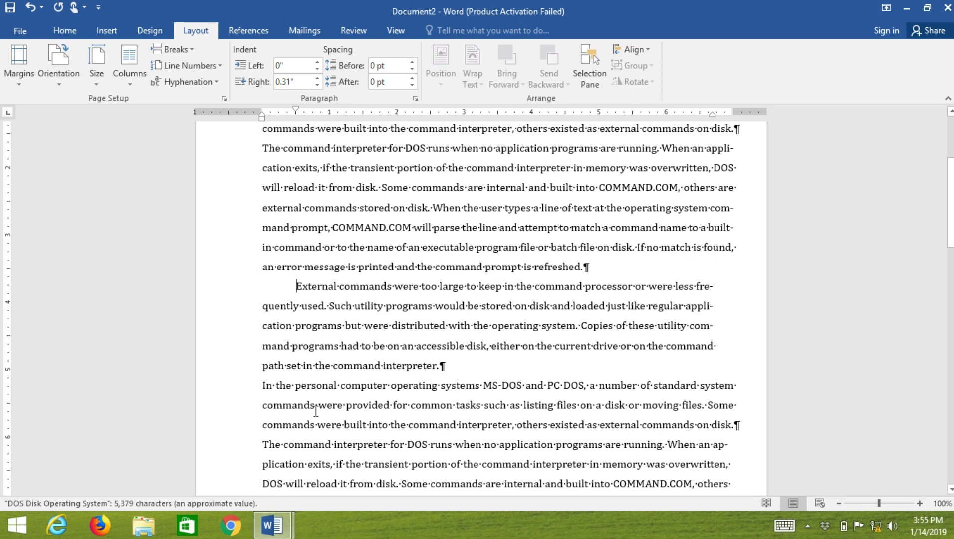
pyautogui.click(261, 385)
pyautogui.press('Tab')
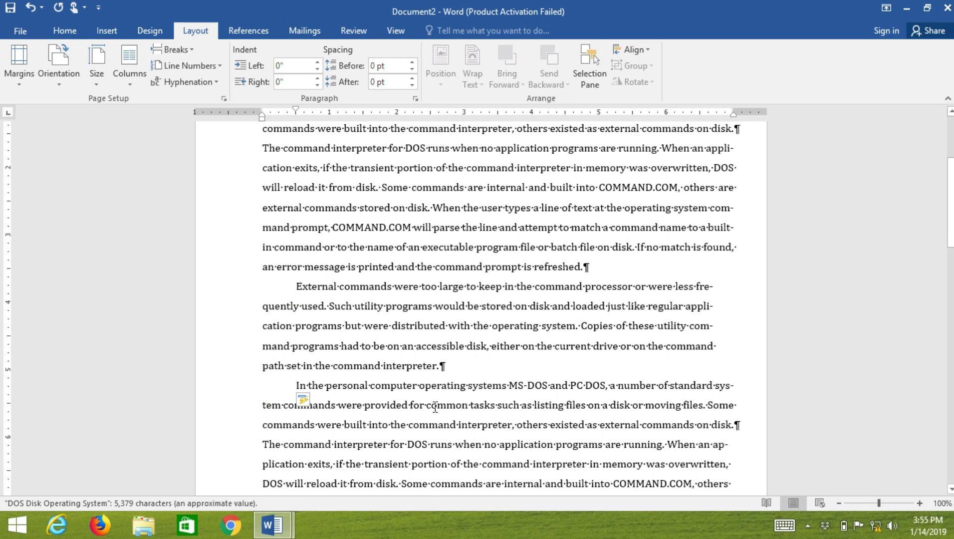
pyautogui.scroll(-3, 360, 382)
pyautogui.scroll(-5, 360, 382)
pyautogui.scroll(-3, 359, 382)
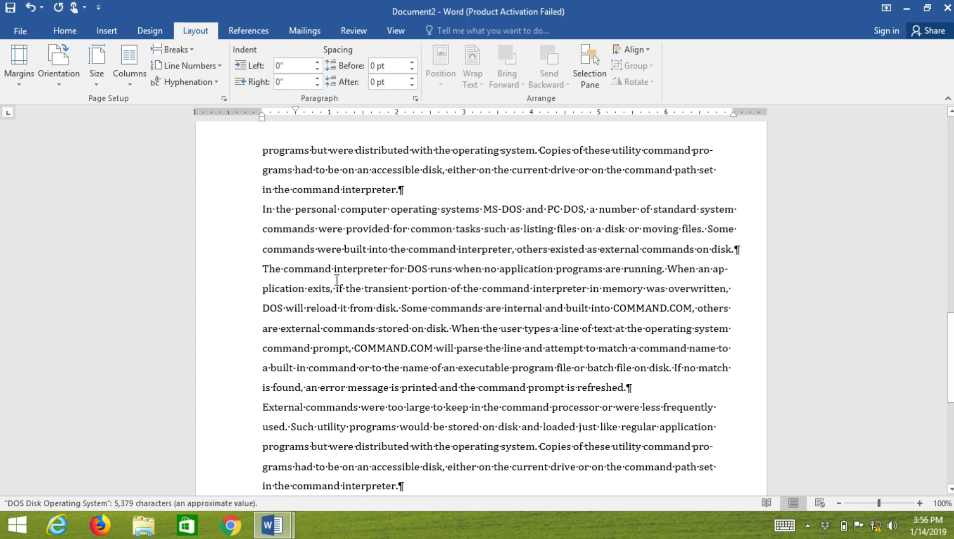
# - Select the whole article and raise Spacing Before and After to 12 pt each
pyautogui.hotkey('ctrl', 'a')
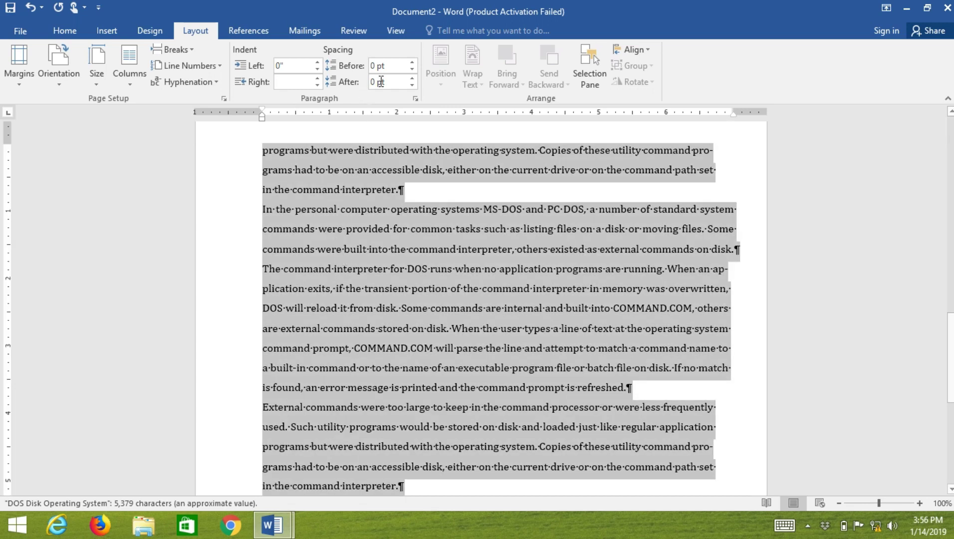
pyautogui.scroll(1, 397, 205)
pyautogui.scroll(3, 397, 205)
pyautogui.scroll(5, 398, 205)
pyautogui.scroll(3, 398, 204)
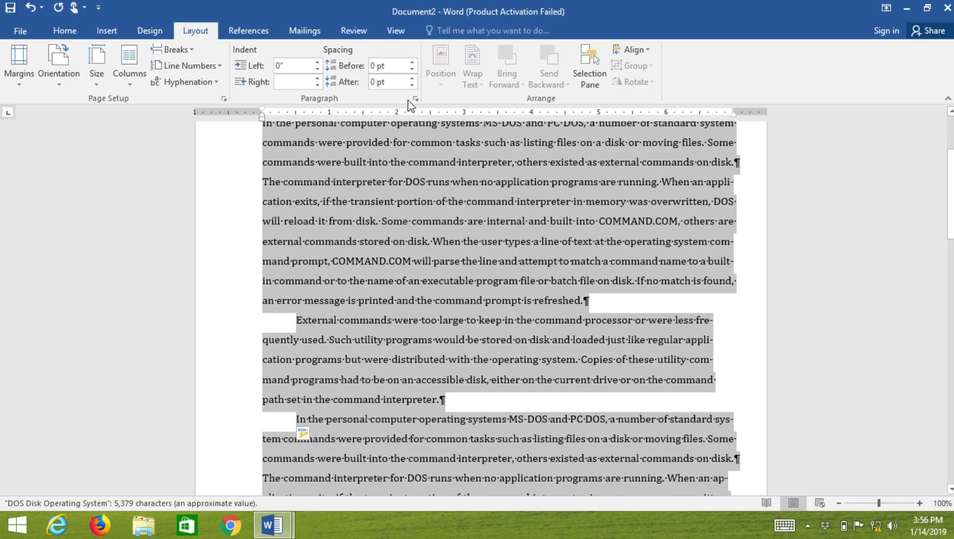
pyautogui.click(412, 62)
pyautogui.click(413, 62)
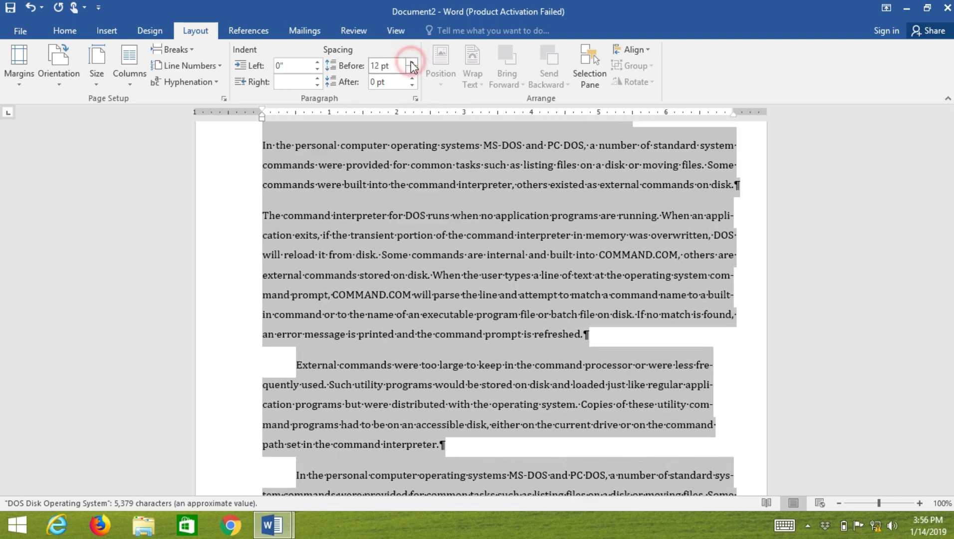
pyautogui.click(411, 78)
pyautogui.click(413, 79)
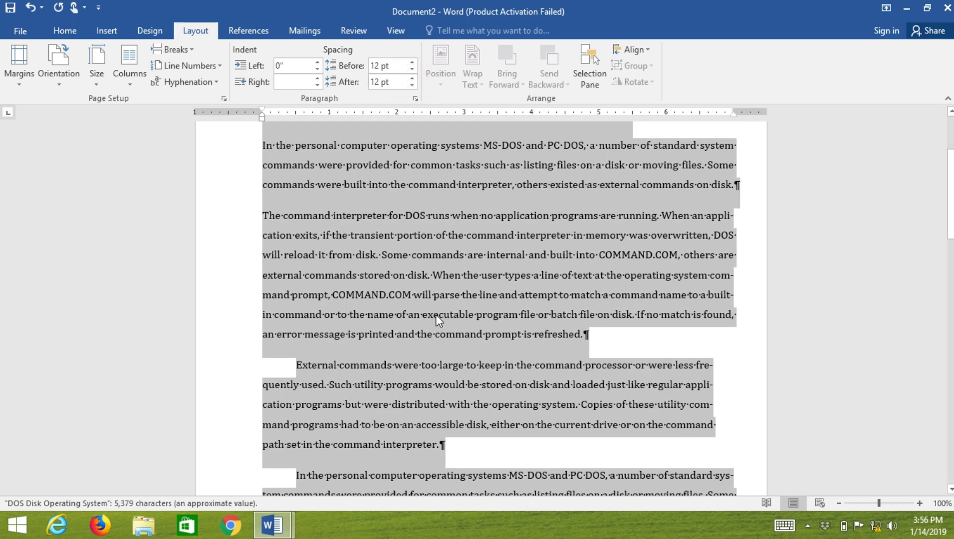
pyautogui.click(435, 314)
pyautogui.scroll(3, 538, 305)
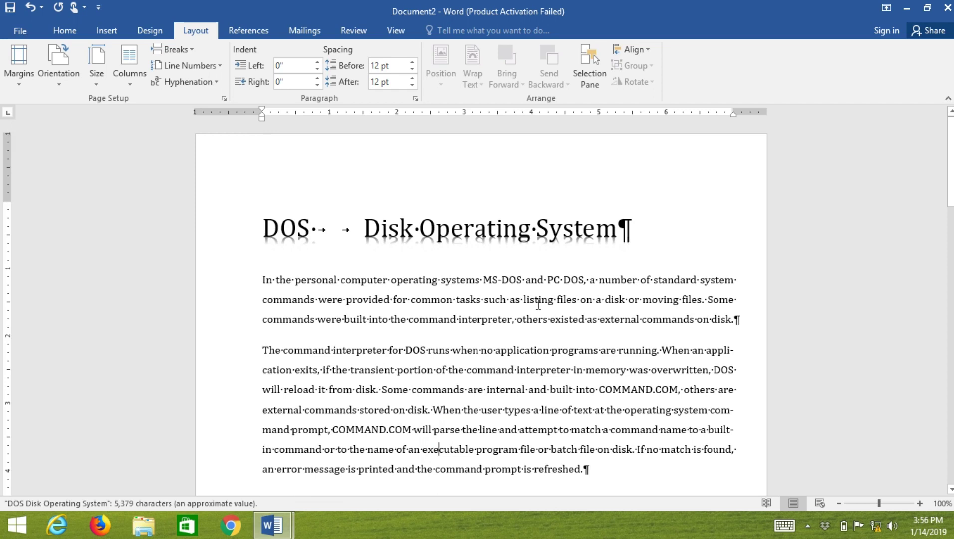
pyautogui.scroll(-3, 539, 305)
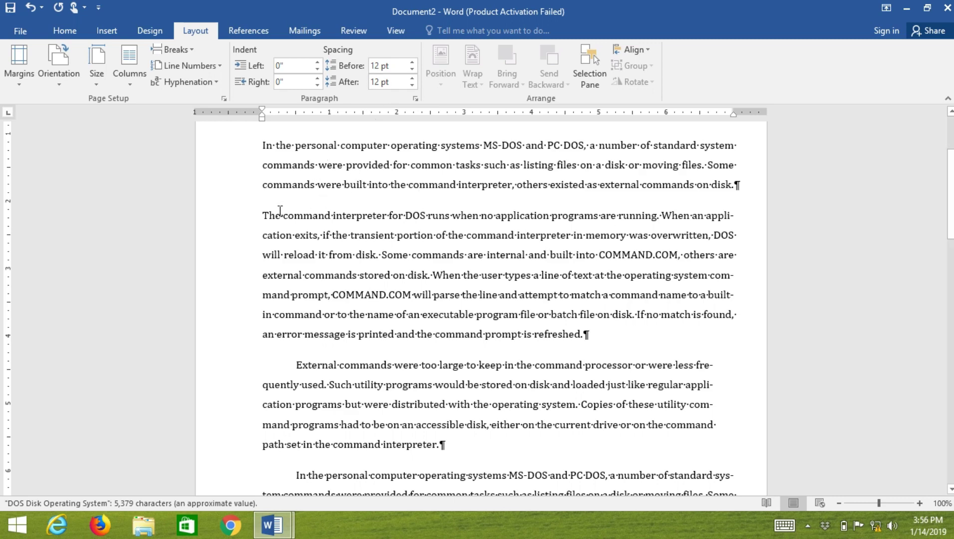
# - Increase the left indent of The command interpreter paragraph with the Indent Left spinner
pyautogui.click(261, 215)
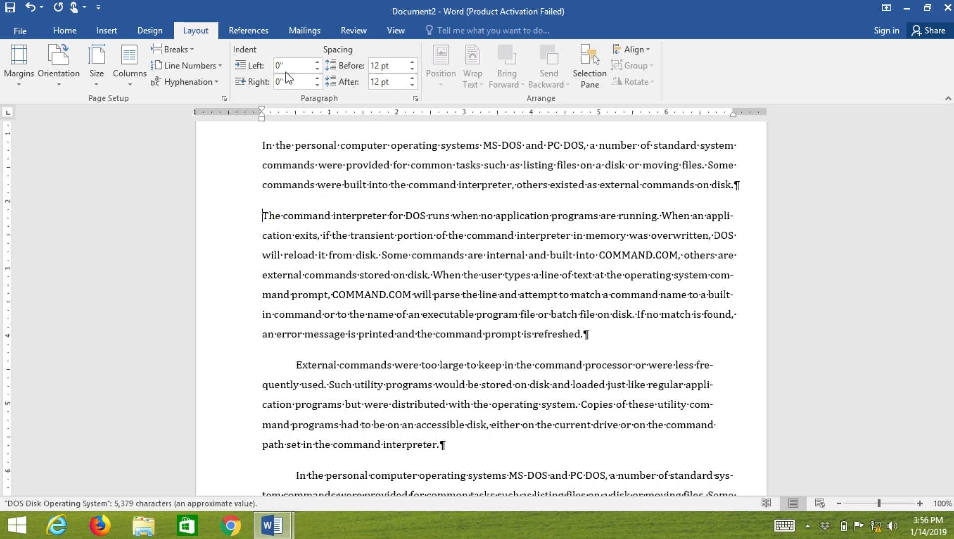
pyautogui.click(316, 62)
pyautogui.click(316, 62)
pyautogui.click(315, 63)
pyautogui.click(316, 62)
pyautogui.click(316, 62)
pyautogui.click(316, 63)
pyautogui.click(316, 62)
pyautogui.click(316, 63)
pyautogui.click(315, 63)
pyautogui.click(315, 62)
pyautogui.click(316, 62)
pyautogui.click(316, 62)
pyautogui.click(316, 63)
pyautogui.click(316, 63)
pyautogui.click(316, 63)
pyautogui.click(316, 63)
# - Increase the External commands paragraph's right indent so it wraps much narrower
pyautogui.scroll(-4, 450, 403)
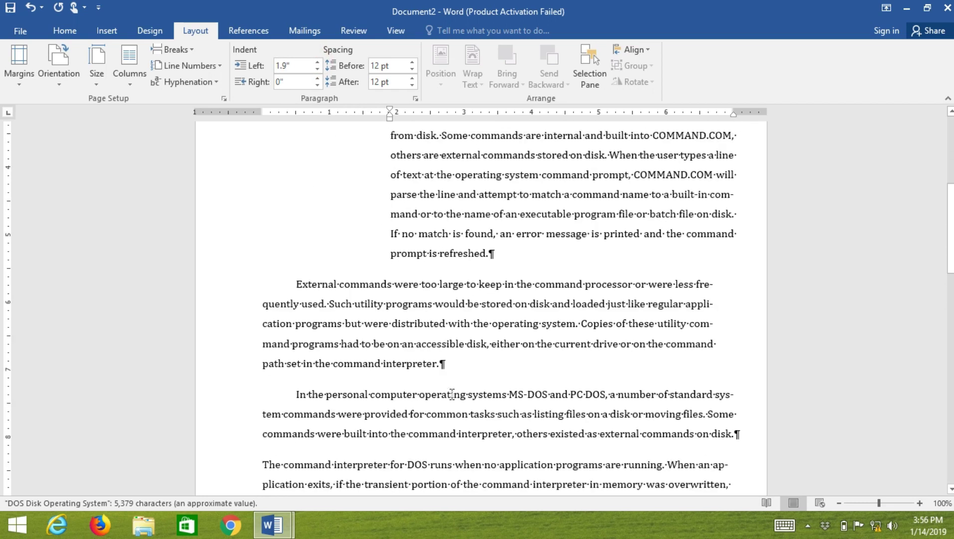
pyautogui.click(717, 255)
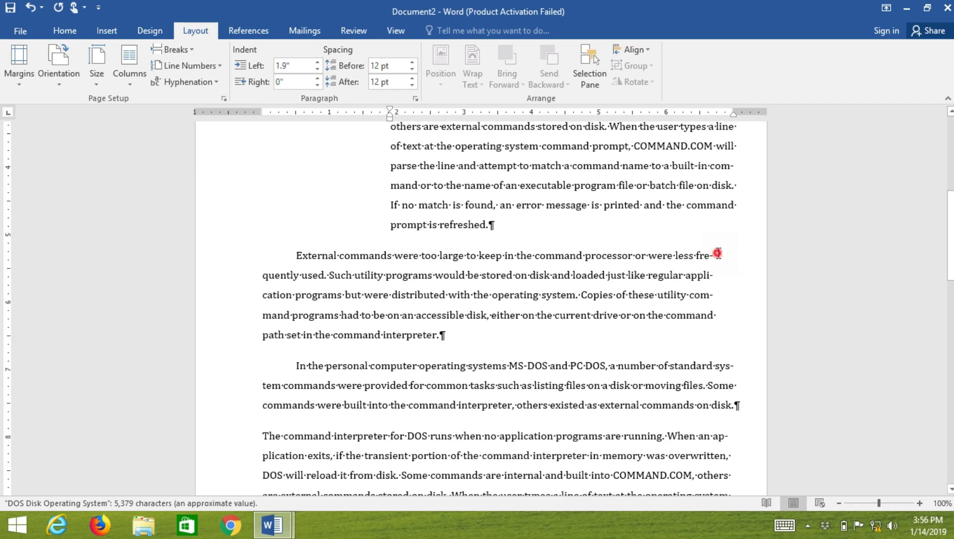
pyautogui.click(317, 78)
pyautogui.click(317, 78)
pyautogui.click(317, 78)
pyautogui.click(318, 78)
pyautogui.click(318, 78)
pyautogui.click(317, 78)
pyautogui.click(317, 78)
pyautogui.click(317, 78)
pyautogui.click(318, 78)
pyautogui.click(318, 78)
pyautogui.click(317, 78)
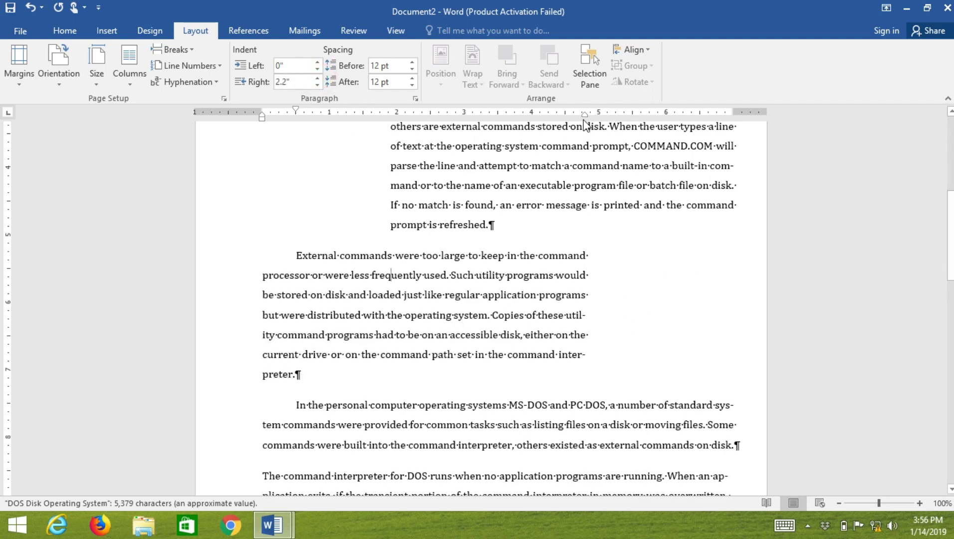
pyautogui.moveTo(584, 115)
pyautogui.mouseDown()
pyautogui.moveTo(648, 116)
pyautogui.moveTo(515, 119)
pyautogui.mouseUp()
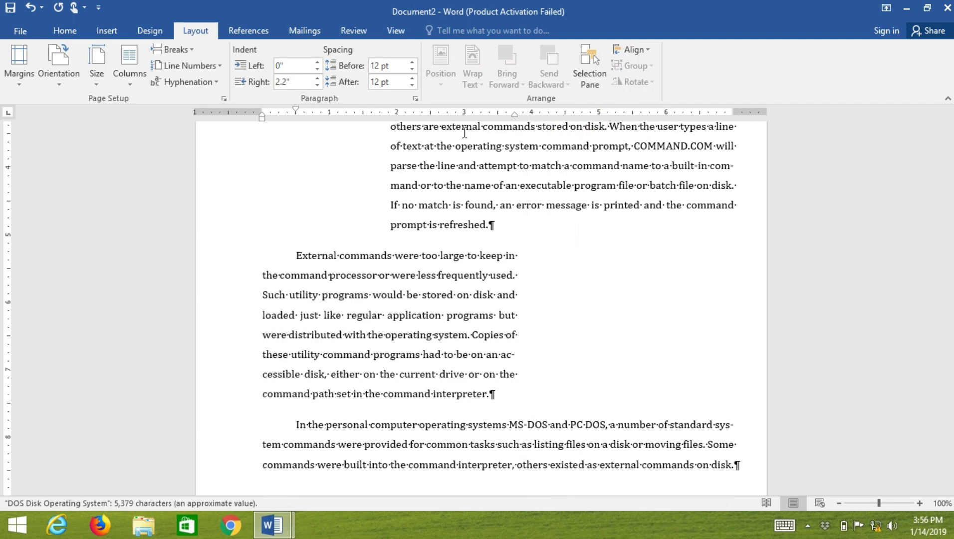
# - Drag the ruler to give the In the personal paragraph a 1.69" left indent
pyautogui.scroll(1, 298, 199)
pyautogui.scroll(-3, 298, 199)
pyautogui.scroll(-3, 299, 199)
pyautogui.click(299, 188)
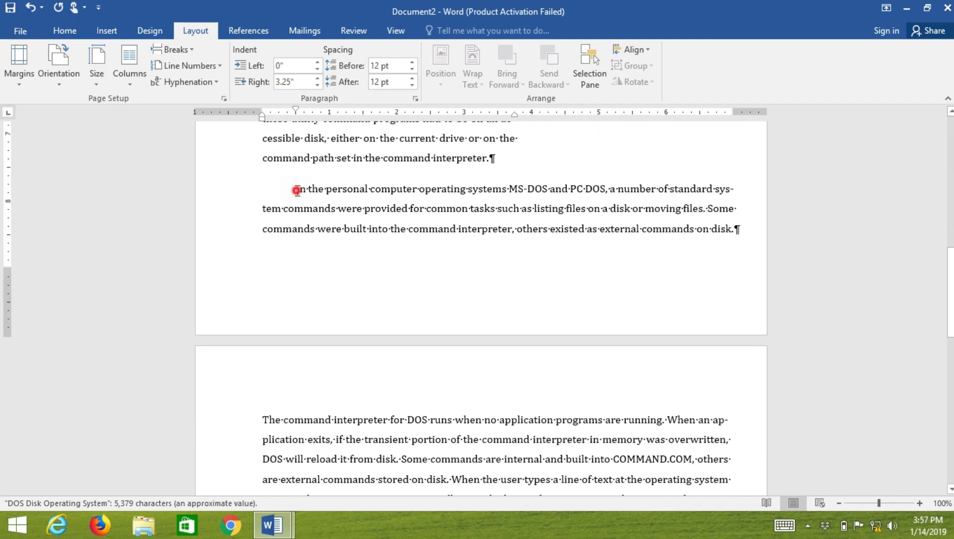
pyautogui.moveTo(262, 119); pyautogui.dragTo(376, 119)
pyautogui.scroll(3, 539, 253)
pyautogui.scroll(1, 539, 254)
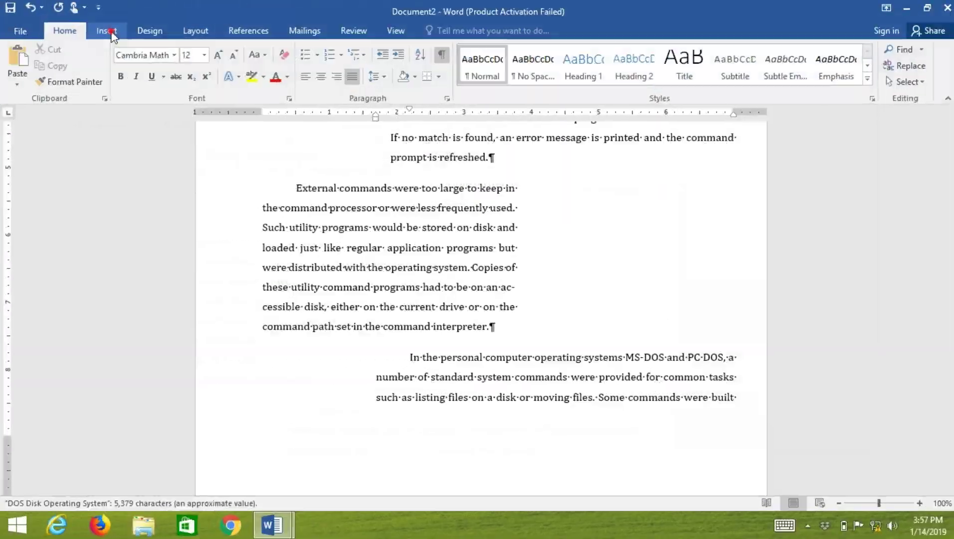
pyautogui.click(106, 31)
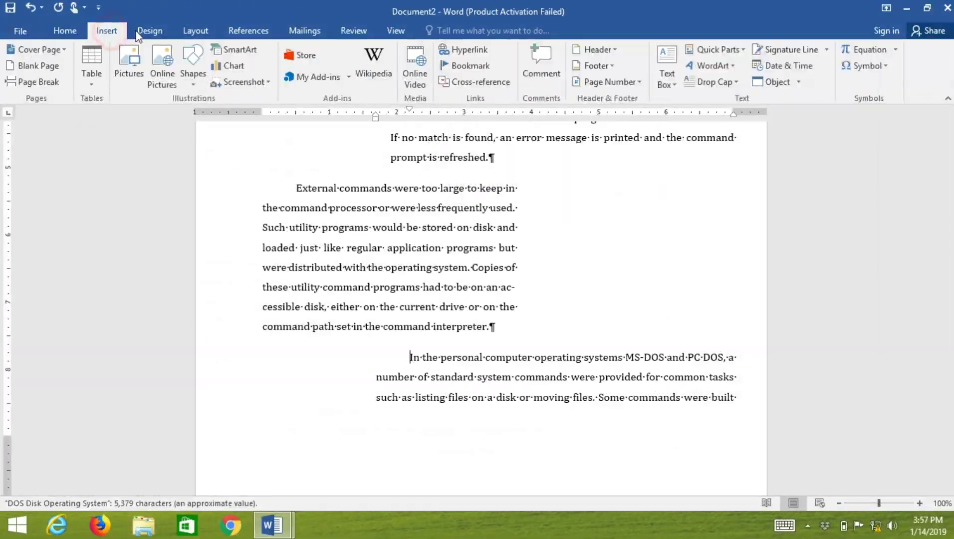
pyautogui.click(149, 30)
pyautogui.click(194, 32)
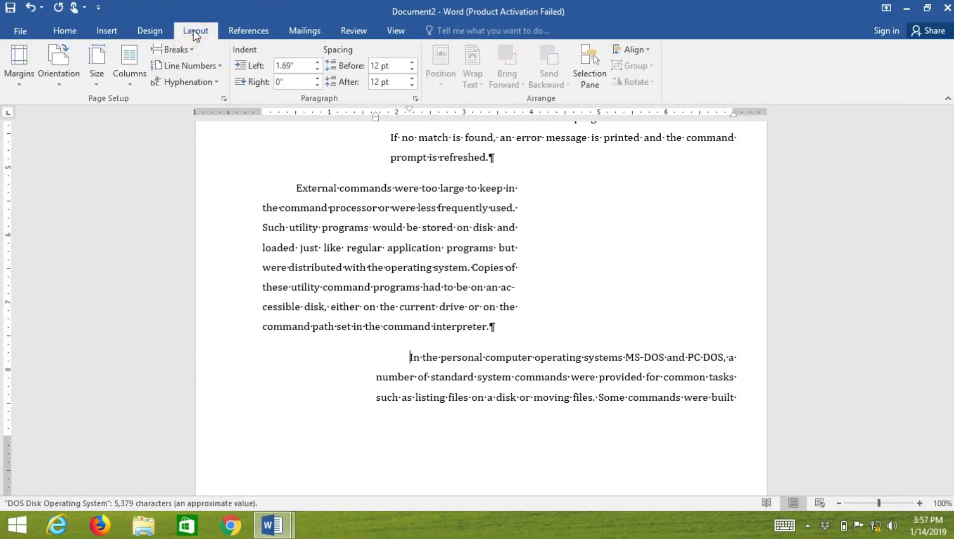